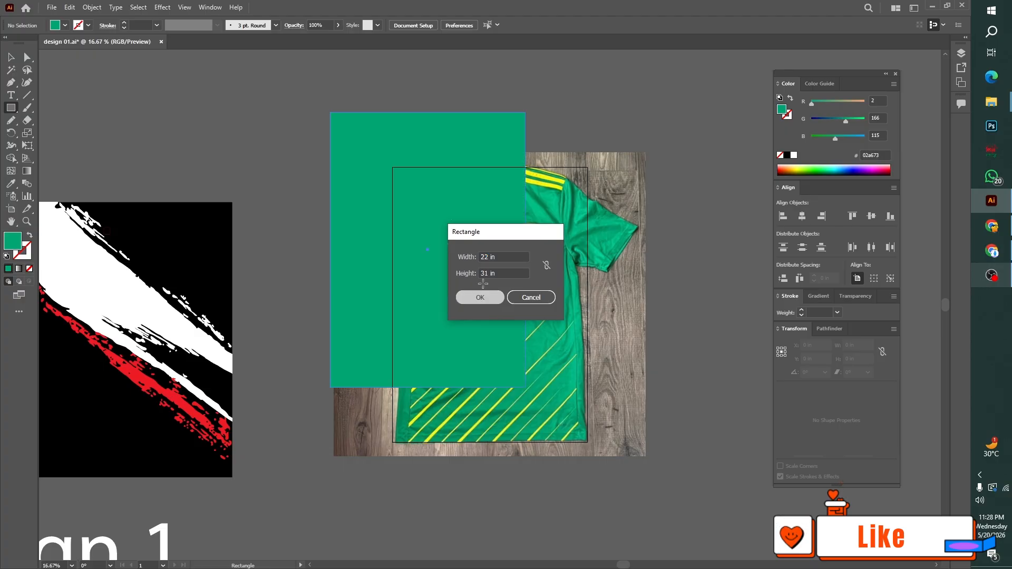
Centre the 22 × 31 in green rectangle on the artboard and use it as a clipping mask for the jersey photo
click(451, 25)
click(497, 25)
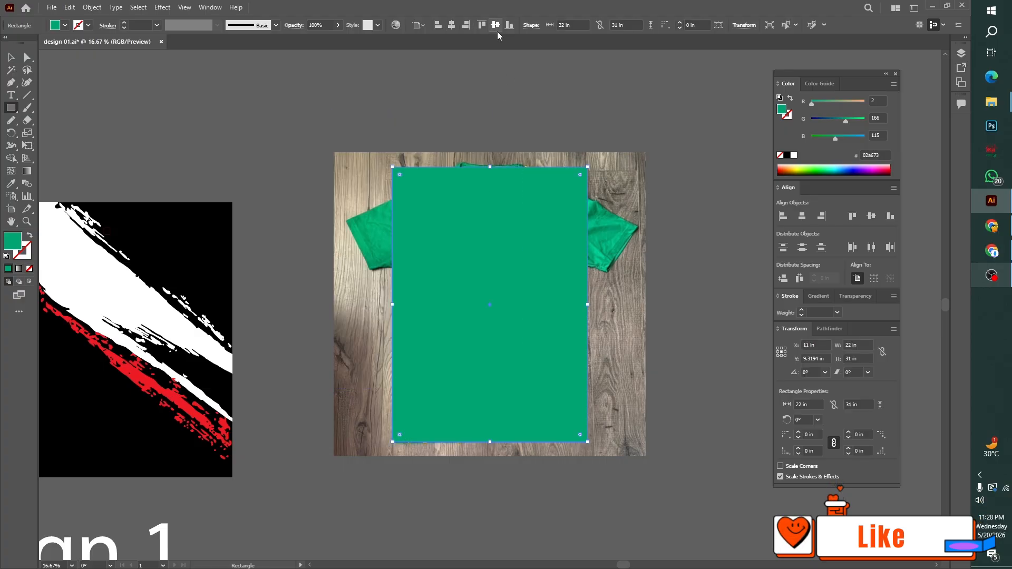
click(10, 57)
click(241, 91)
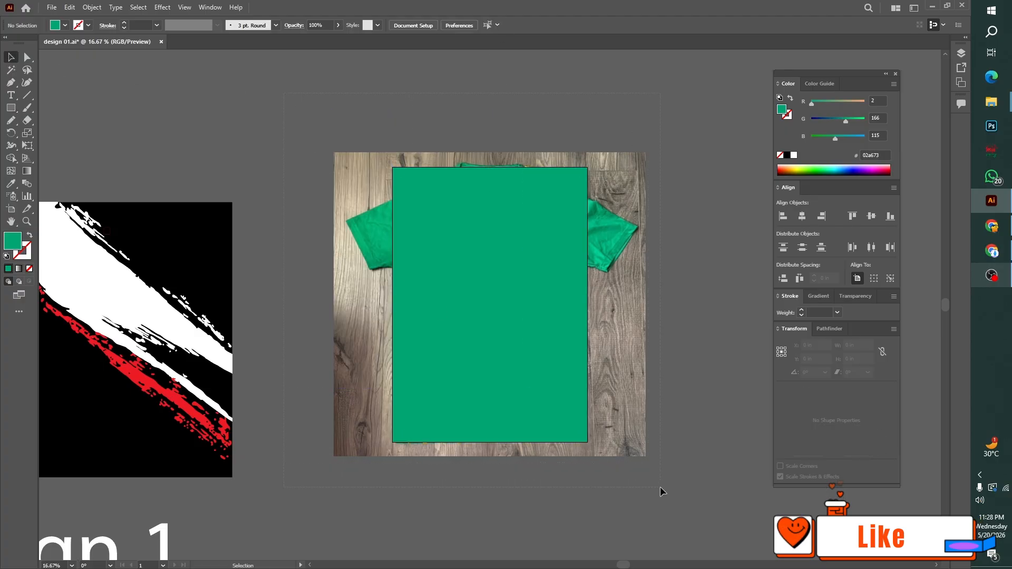
key(ctrl+a)
key(ctrl+7)
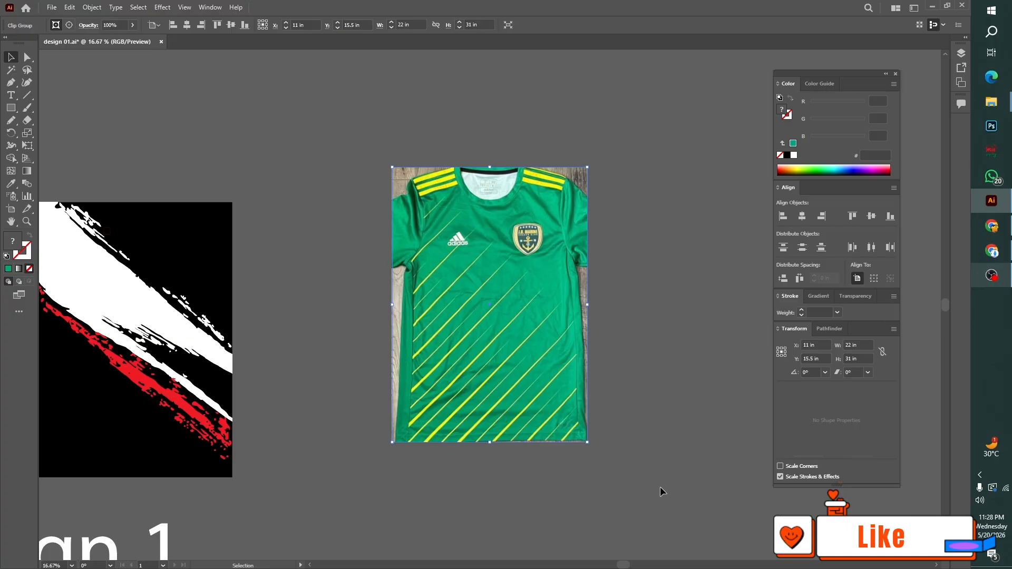
click(661, 489)
Draw a straight diagonal Pen line about 21 in wide and 21.24 in high along a jersey stripe, extending past the photo's lower-left corner
key(ctrl+0)
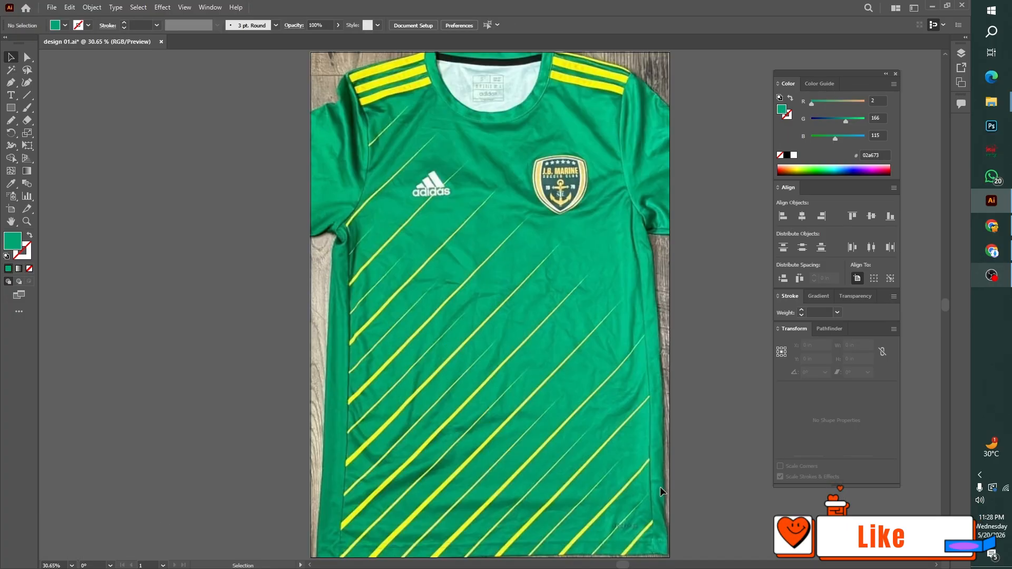
key(ctrl+minus)
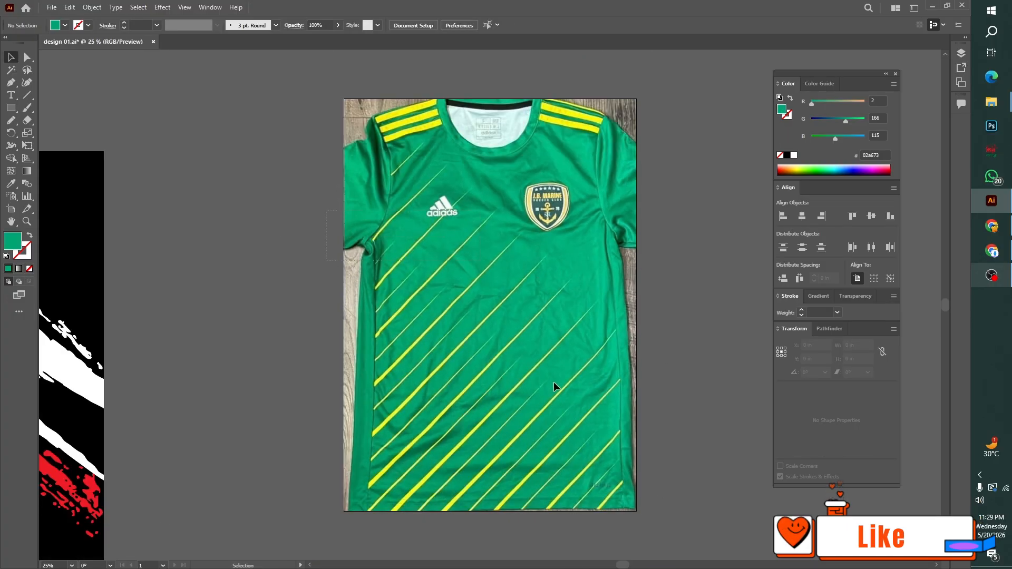
scroll(553, 382, down, 1)
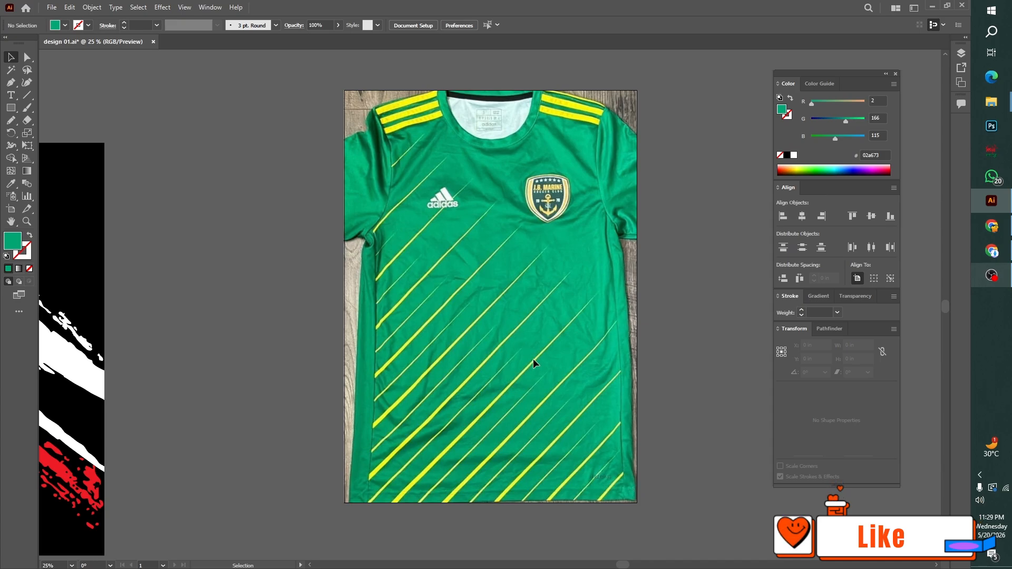
key(ctrl+plus)
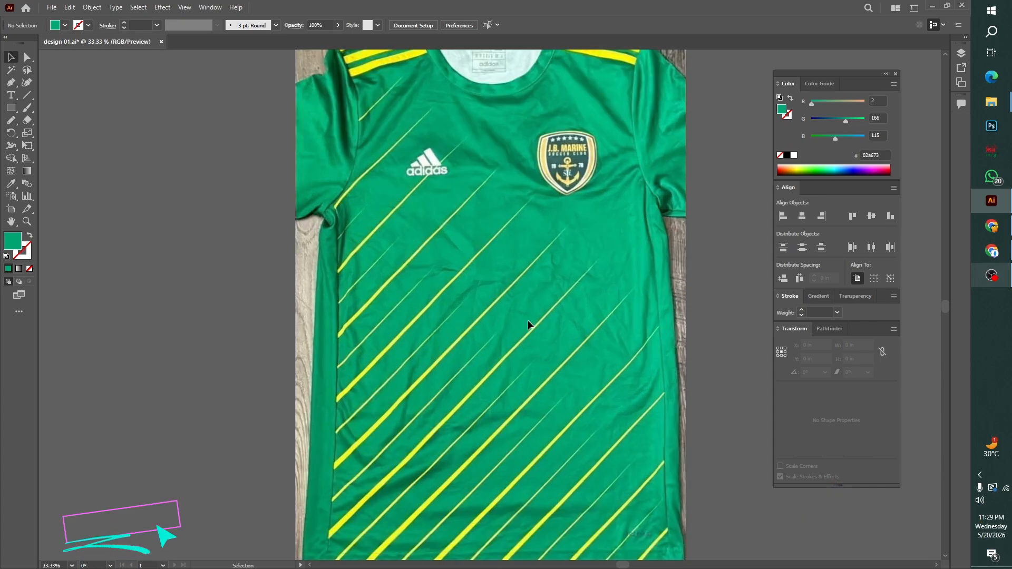
right_click(12, 83)
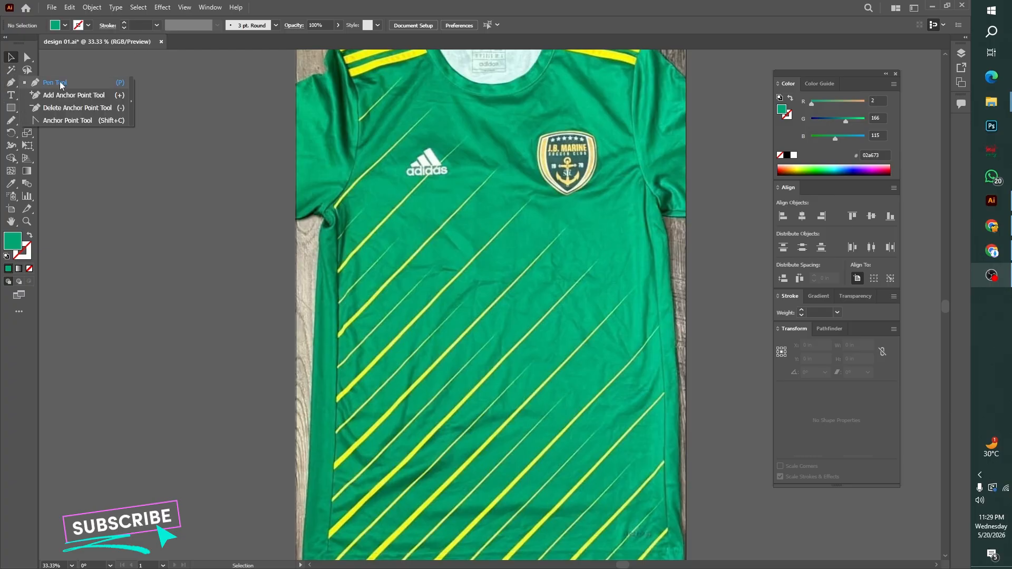
click(61, 84)
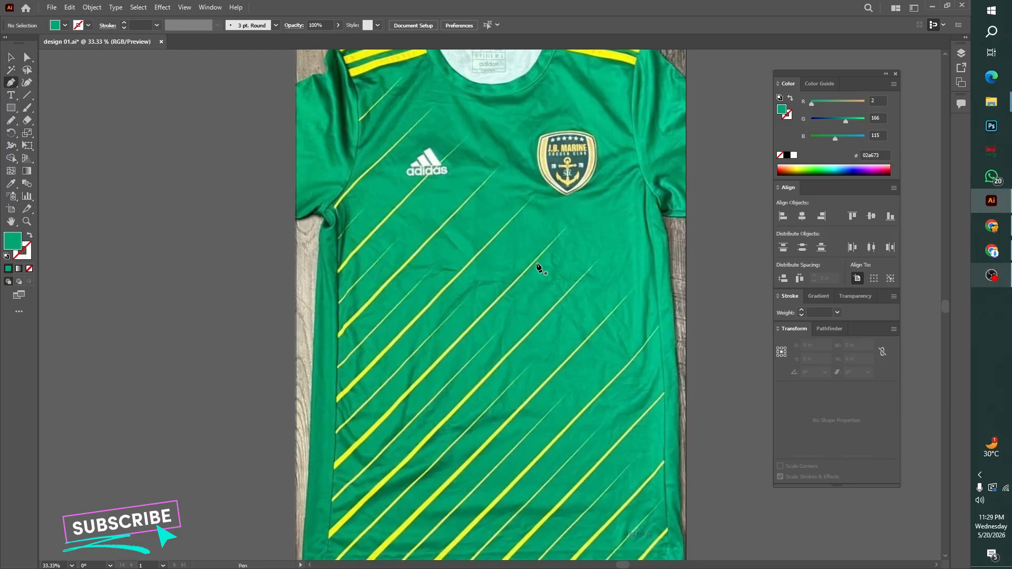
click(598, 267)
scroll(300, 509, down, 5)
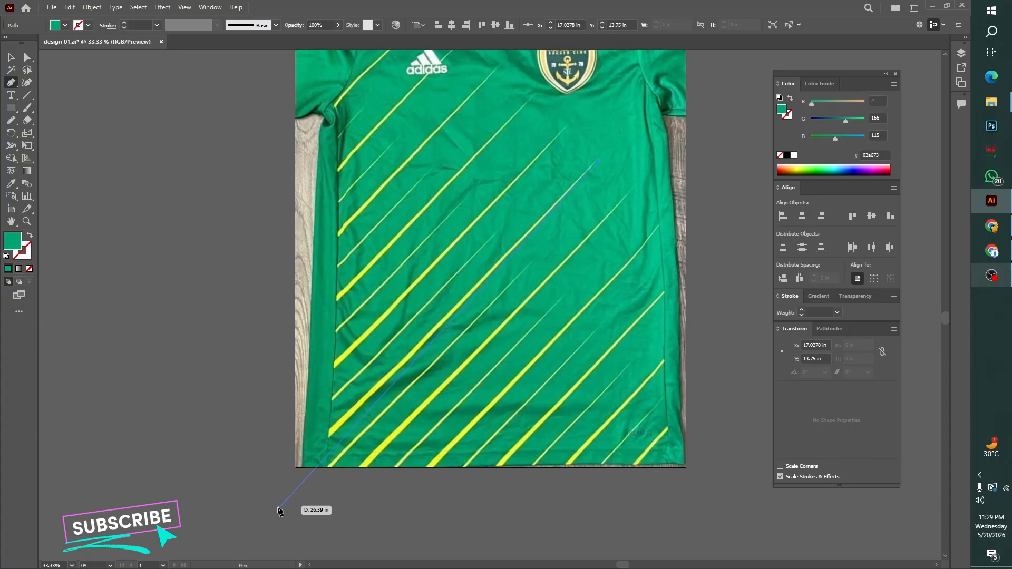
click(225, 499)
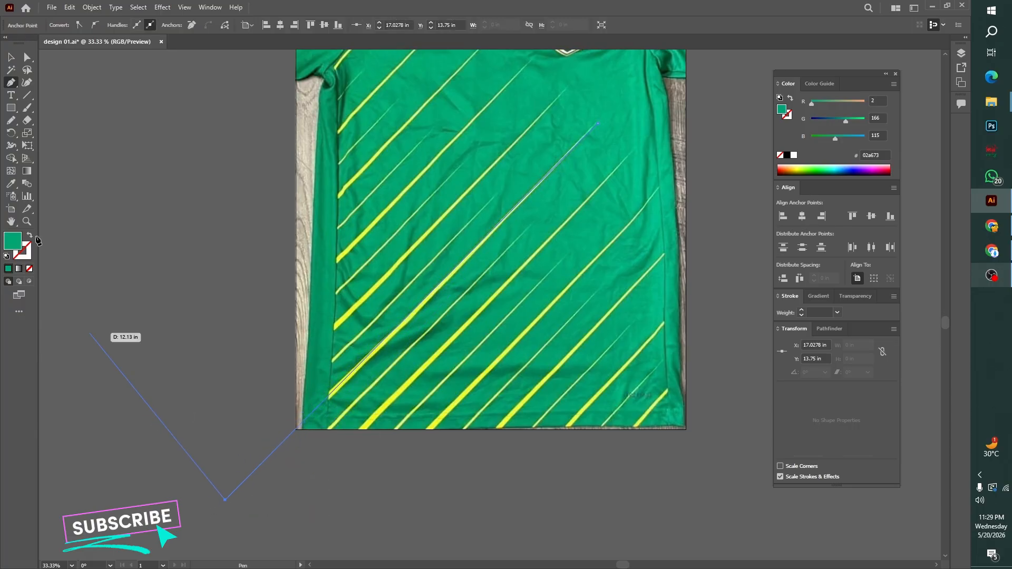
click(15, 61)
click(169, 276)
Sample the yellow of the jersey stripes for the diagonal line and apply it as stroke with no fill
drag(264, 418, 285, 475)
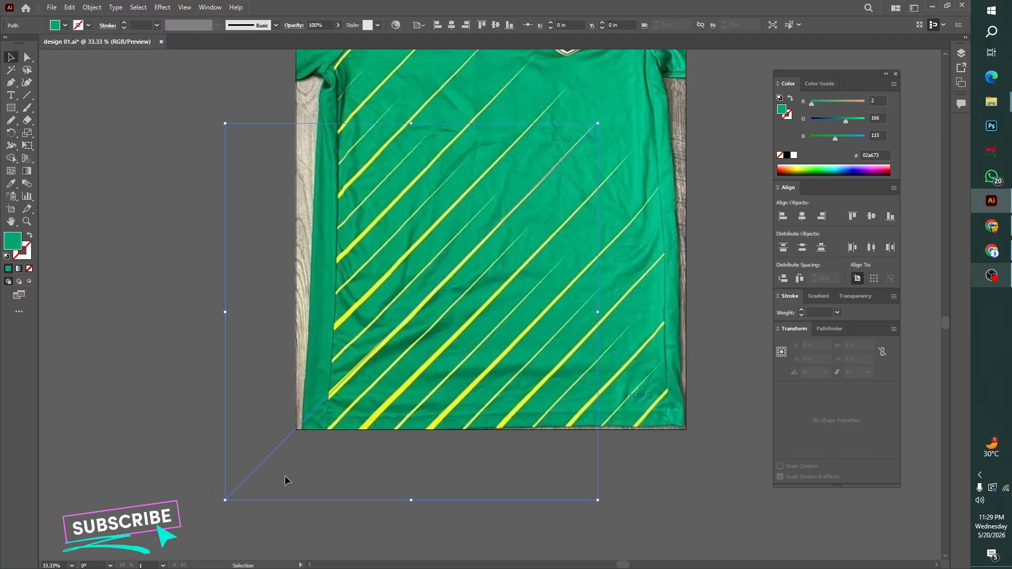
click(11, 183)
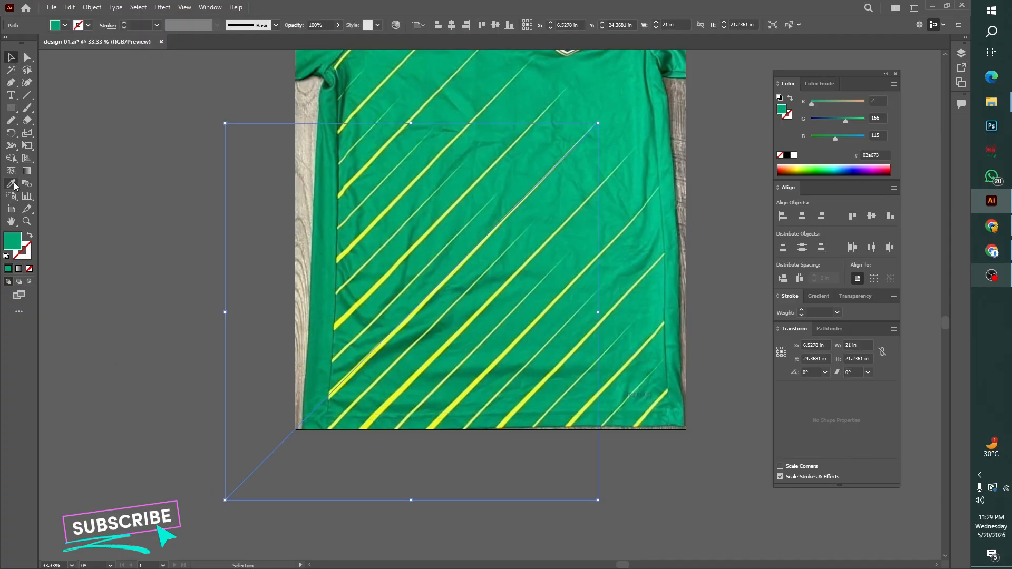
click(389, 274)
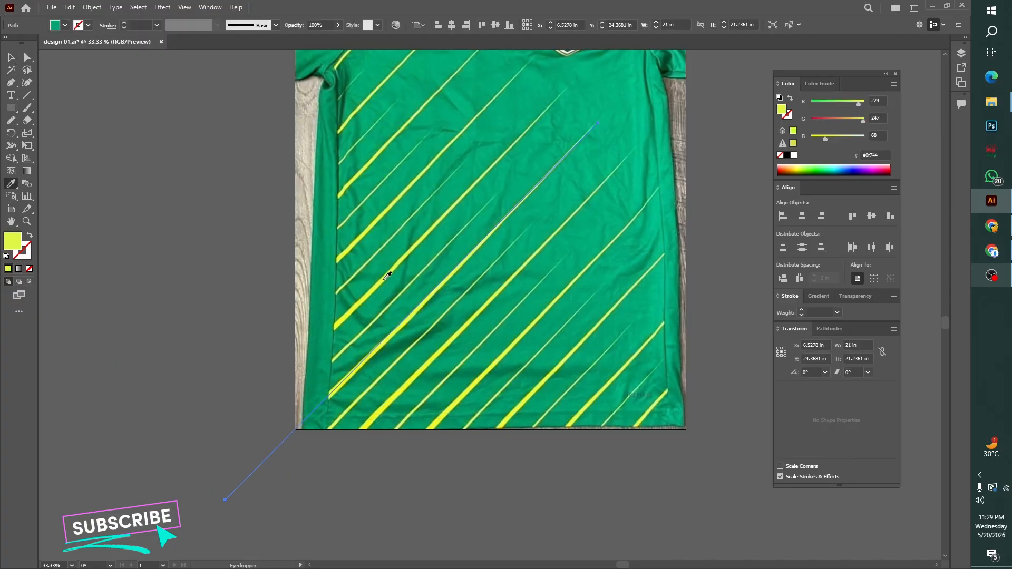
click(30, 235)
Set the diagonal line's stroke weight to 35 pt
click(156, 25)
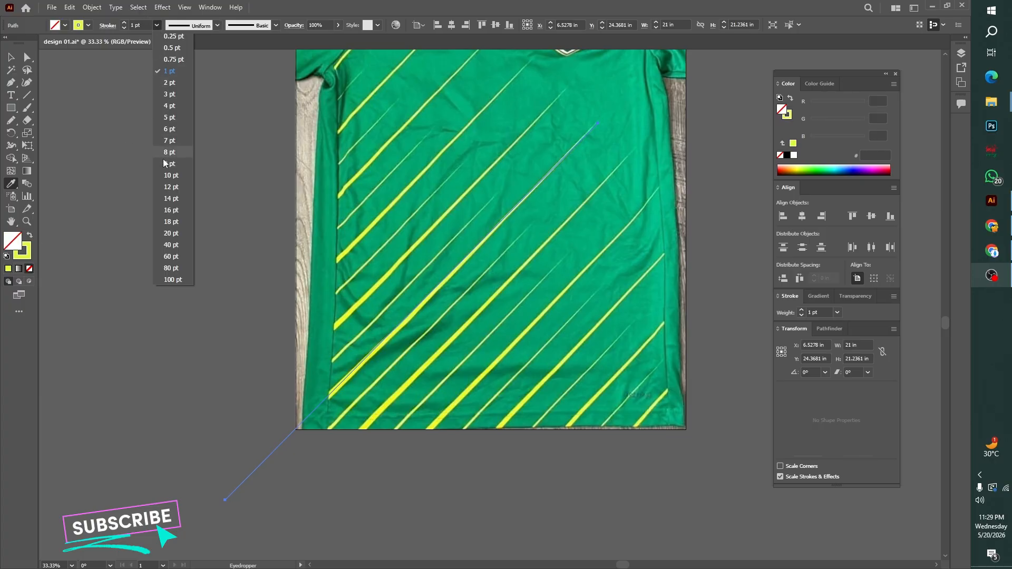
click(169, 249)
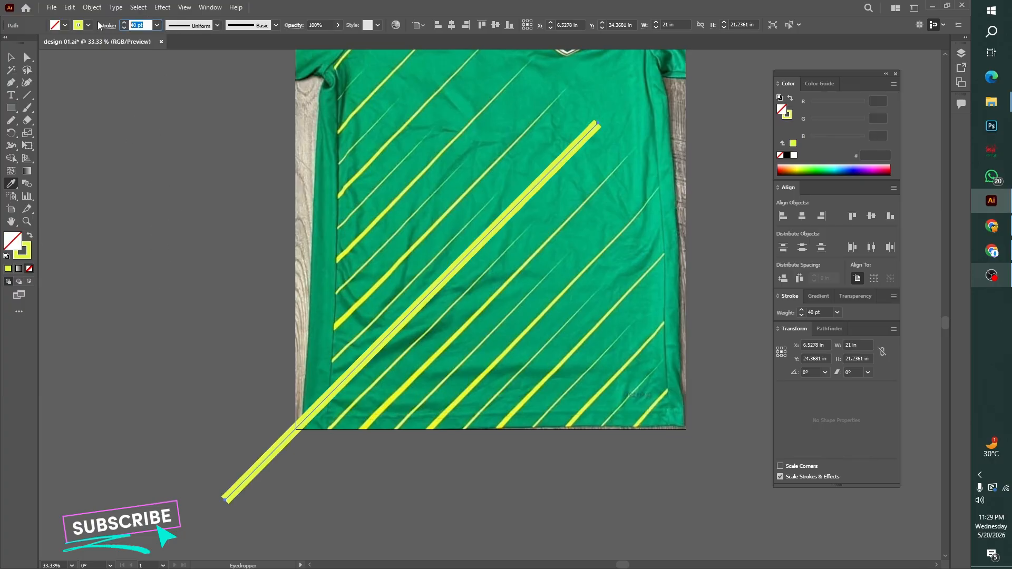
text(35)
key(Return)
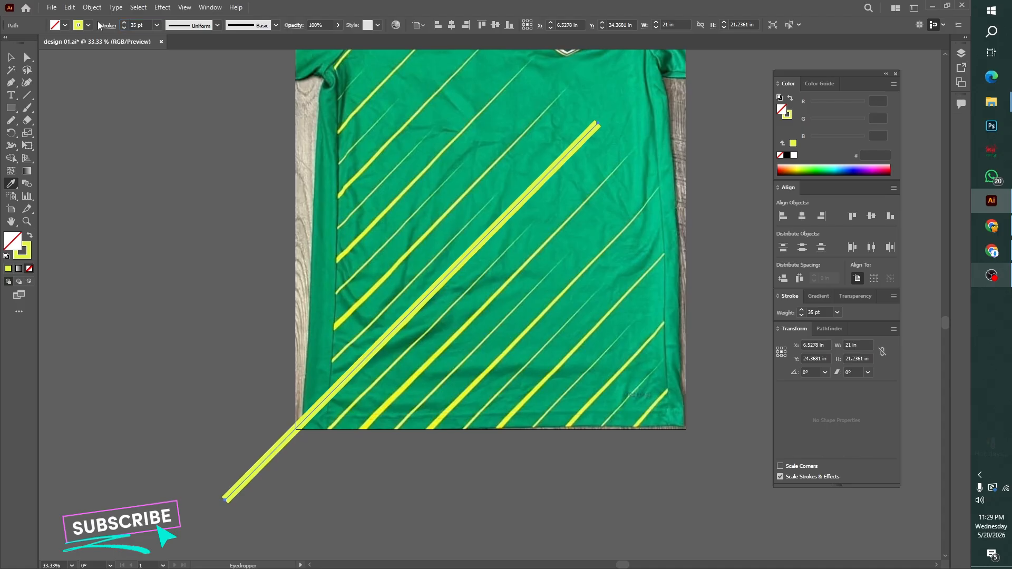
Give the diagonal line a tapered width profile and flip it so the thick end lies beyond the photo's lower-left corner
click(212, 26)
click(182, 107)
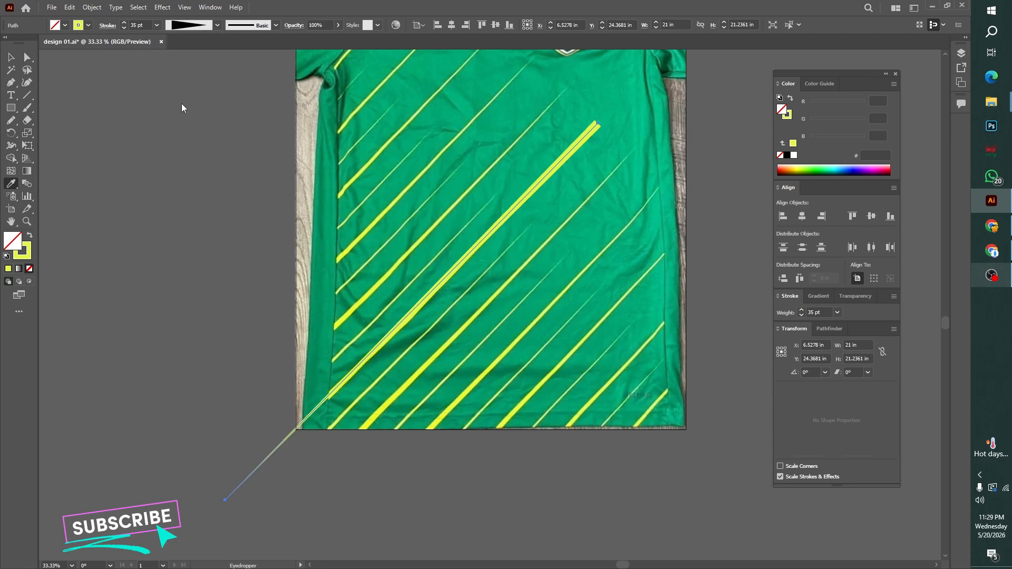
click(108, 25)
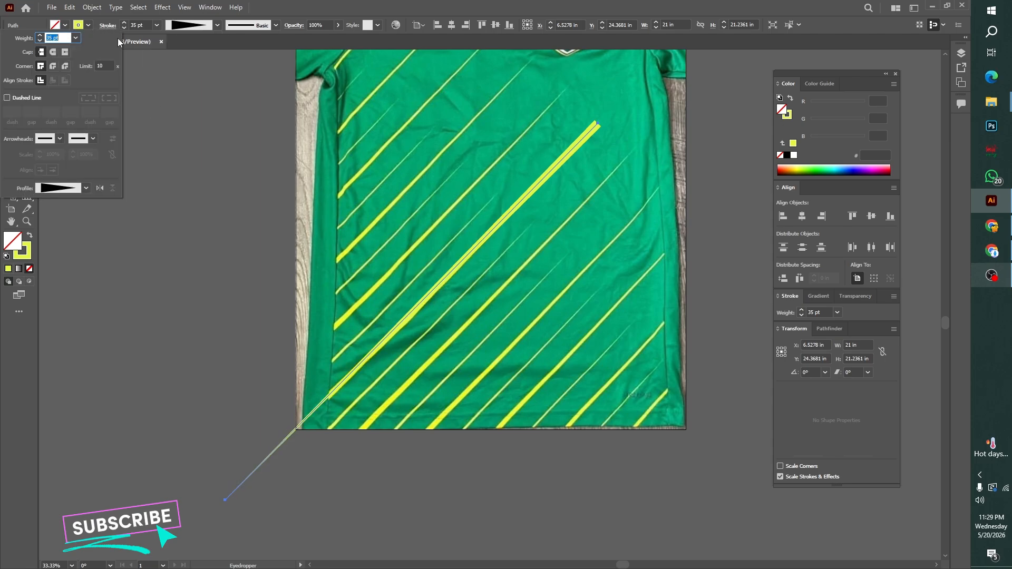
click(100, 188)
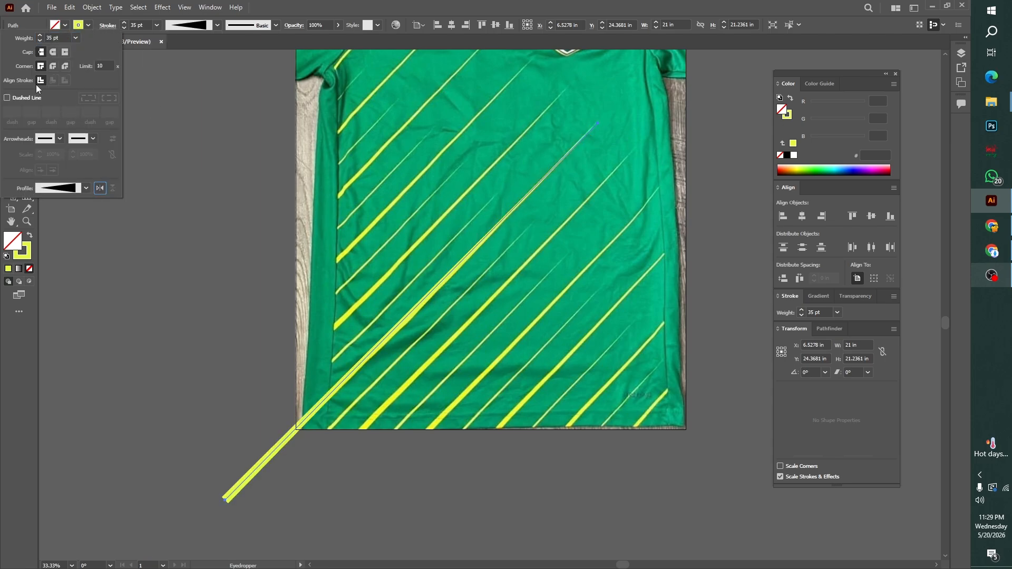
click(10, 57)
click(187, 258)
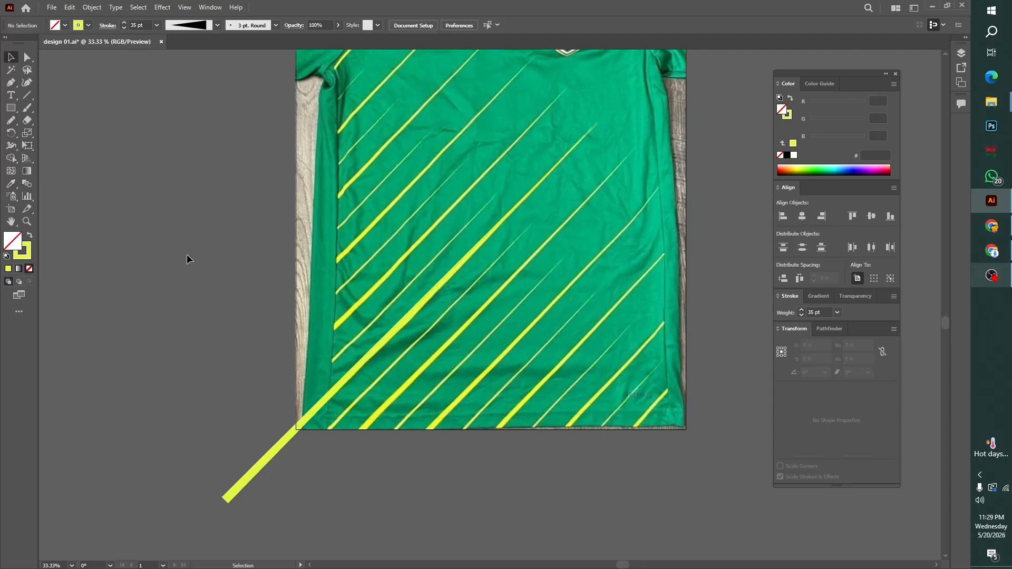
Duplicate the tapered line parallel to itself, offset about 1.83 in left and 1.83 in up
key(ctrl+minus)
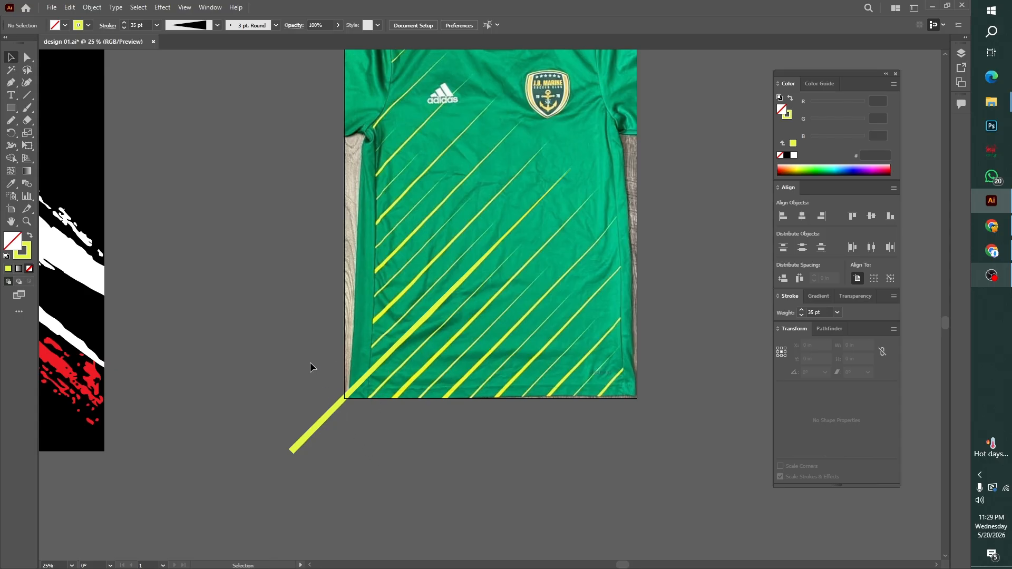
drag(311, 366, 374, 468)
click(378, 469)
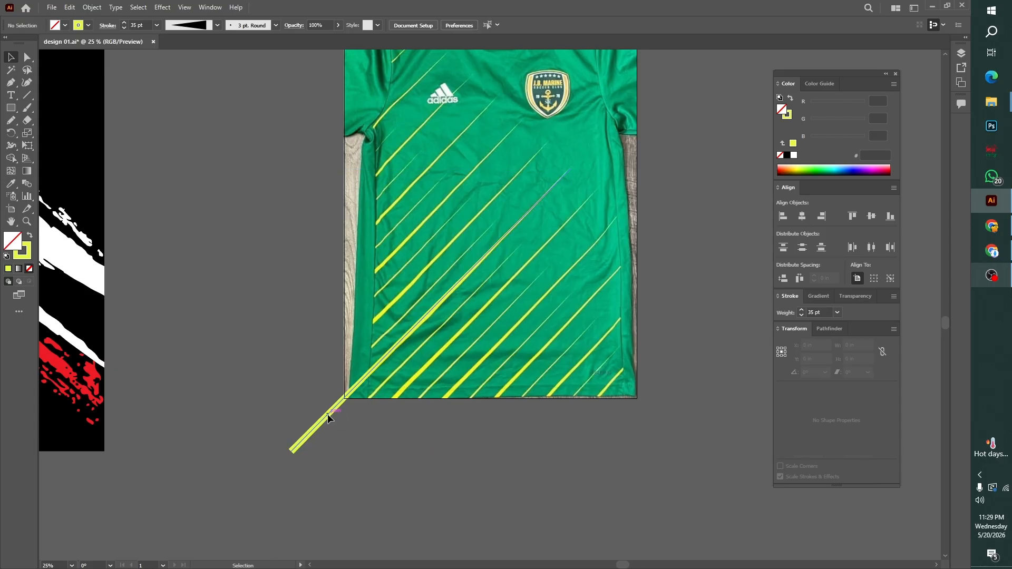
drag(328, 417, 313, 385)
Repeat the offset duplication until seven evenly spaced tapered lines run up the jersey's left side
key(ctrl+minus)
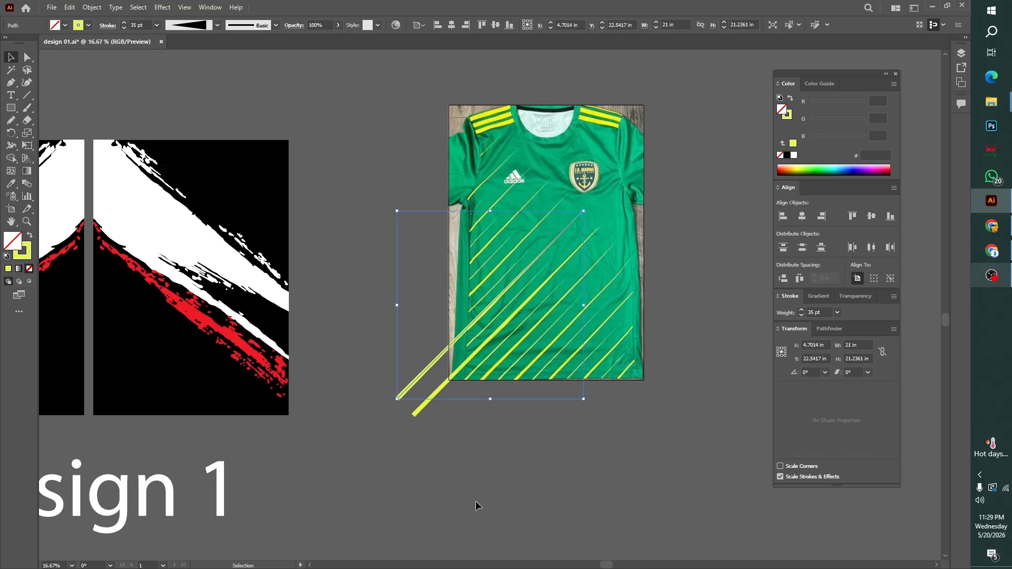
key(a)
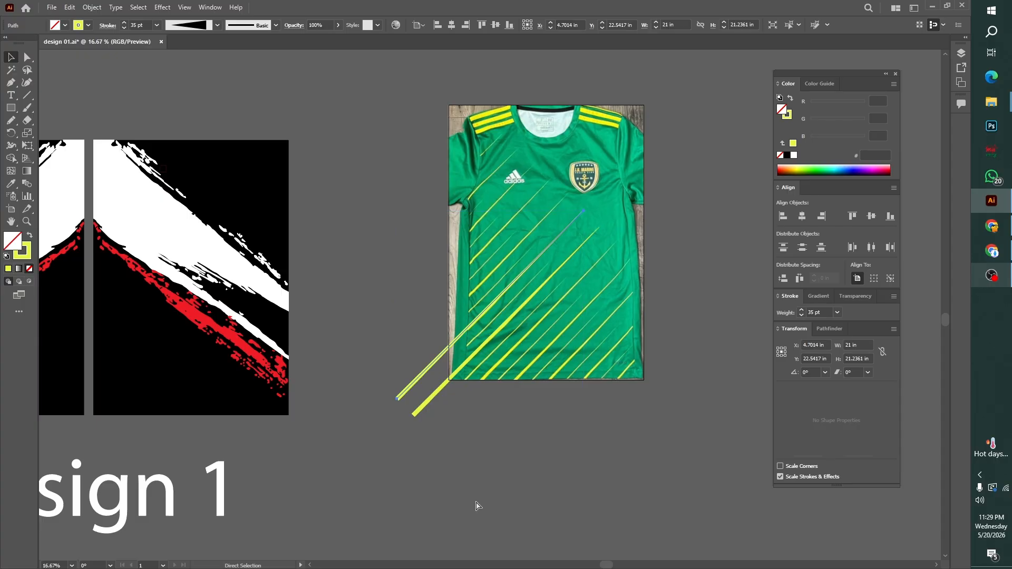
key(ctrl+d)
key(ctrl+d)
key(ctrl+d)
key(ctrl+d)
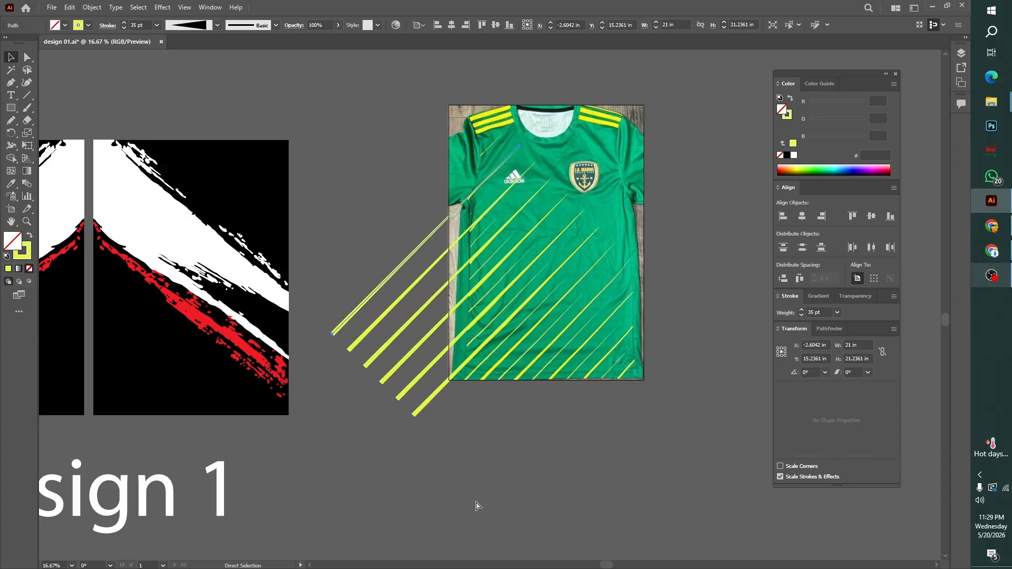
key(ctrl+d)
key(v)
click(558, 490)
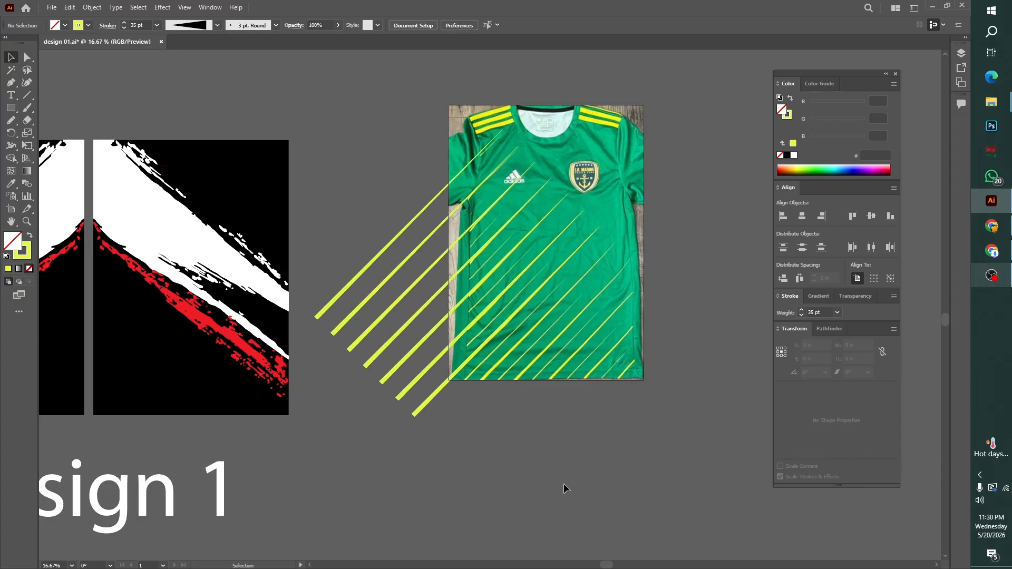
Examine how the lowest tapered line fits the jersey's stripes near the bottom hem
click(445, 386)
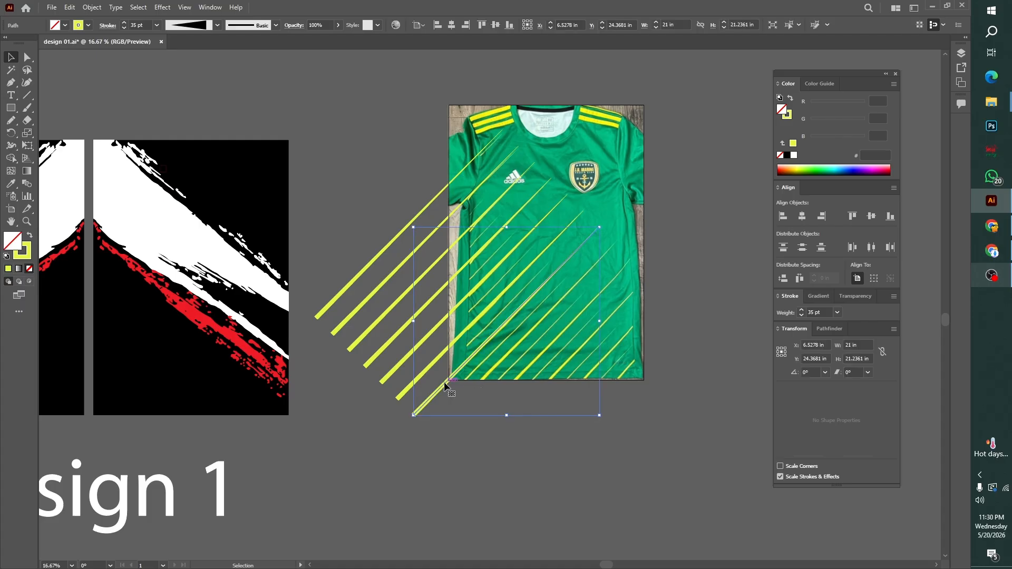
key(a)
key(ctrl+equal)
key(ctrl+equal)
click(465, 450)
drag(476, 477, 443, 445)
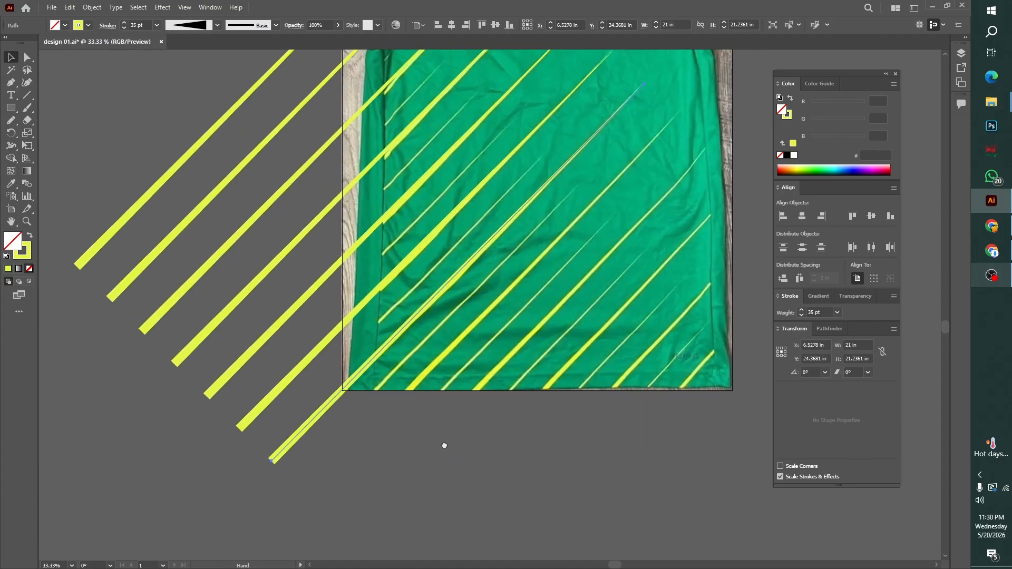
key(ctrl+minus)
key(ctrl+minus)
key(ctrl+minus)
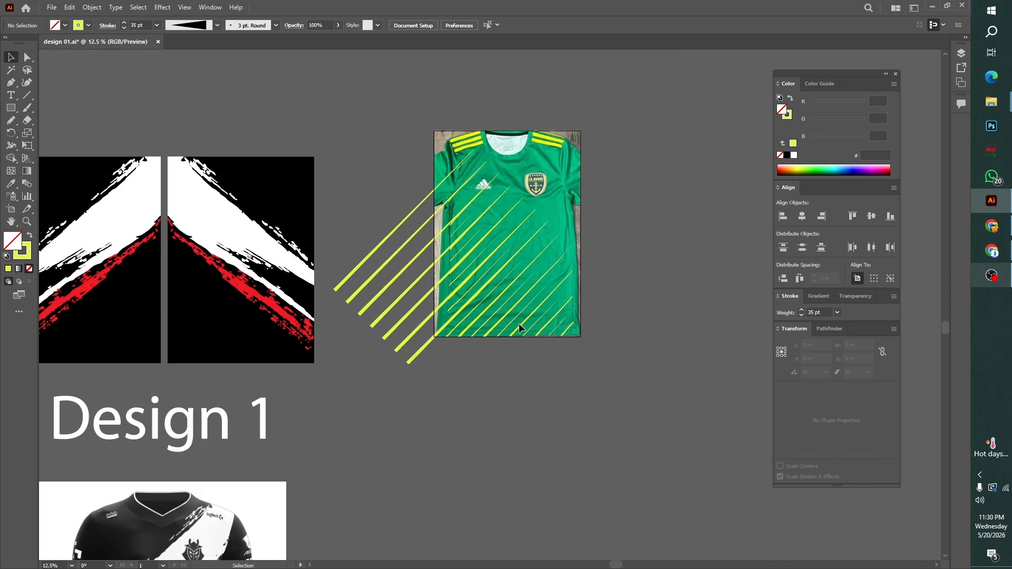
Add five more evenly spaced copies above the uppermost tapered line
click(390, 245)
key(ctrl+d)
key(ctrl+d)
key(ctrl+d)
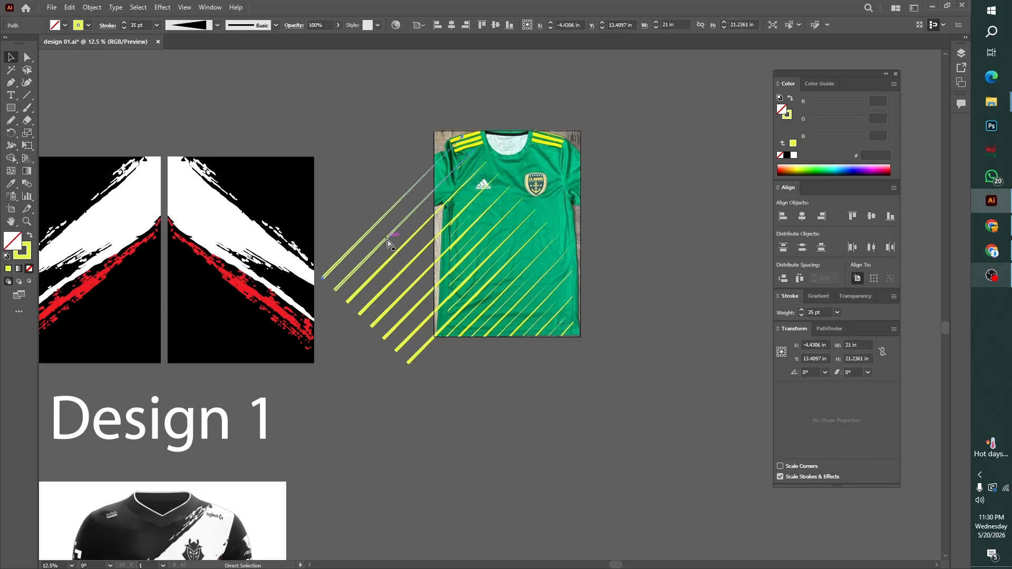
key(ctrl+d)
key(ctrl+d)
Select all the yellow tapered lines and group them
drag(345, 106, 479, 357)
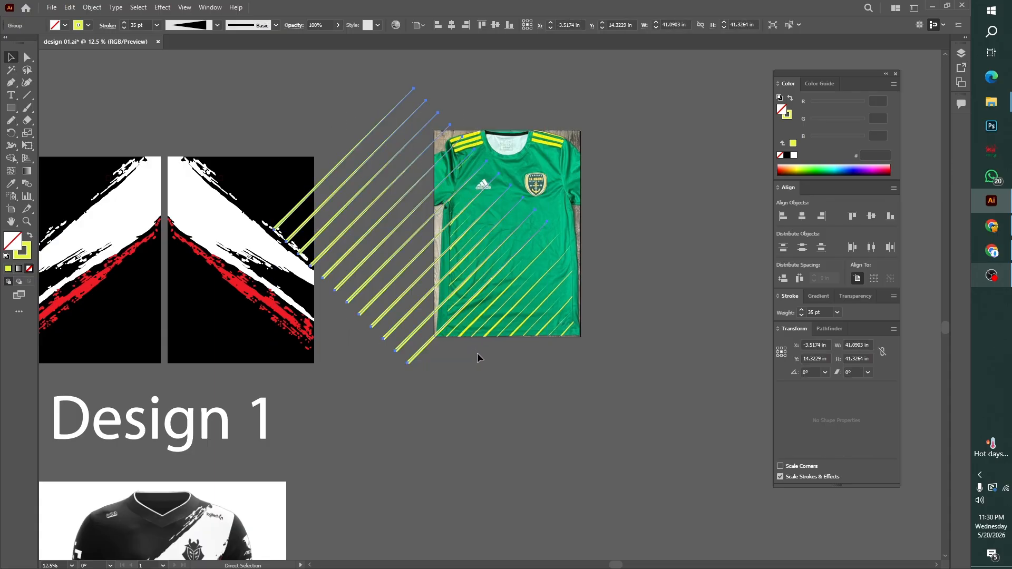
click(479, 357)
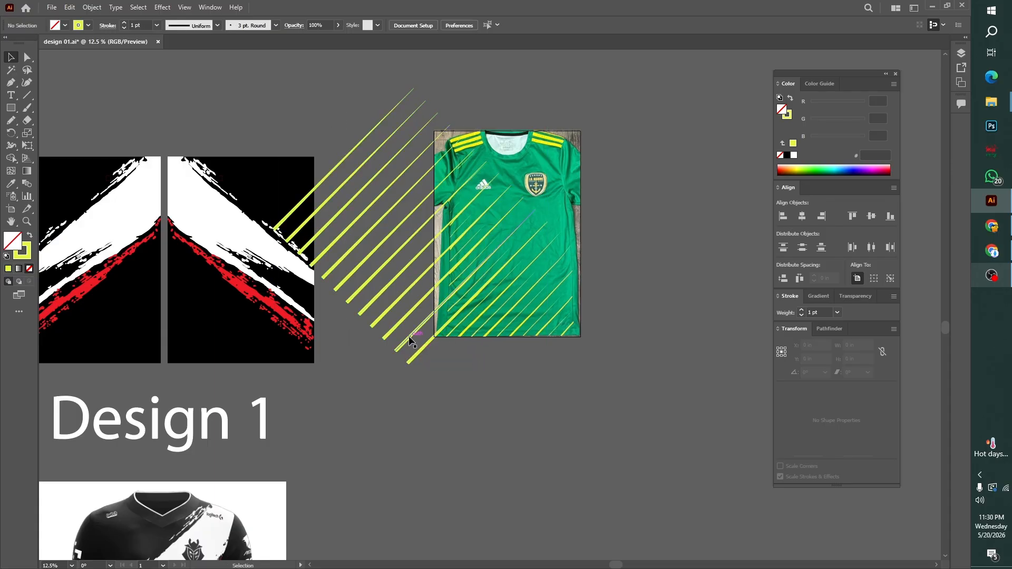
click(369, 278)
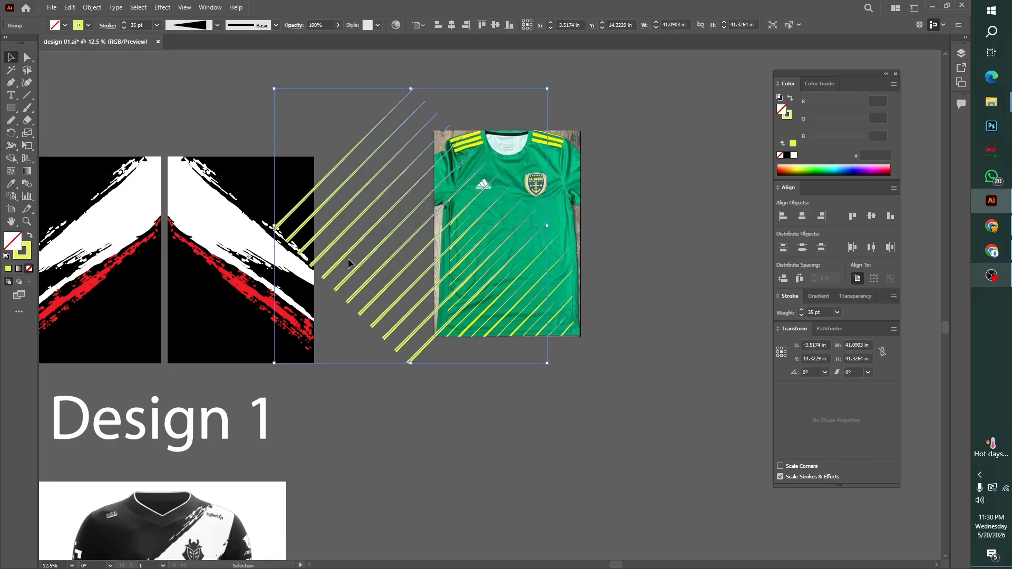
click(394, 371)
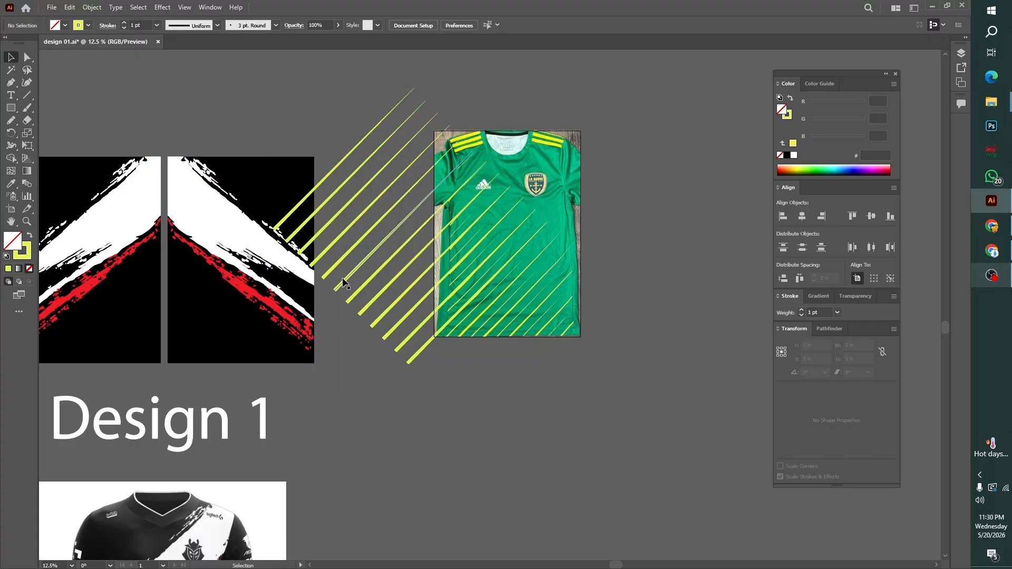
Move the grouped tapered lines over the jersey photo and fine-tune their position to match its diagonal stripes
drag(347, 284, 406, 337)
click(640, 337)
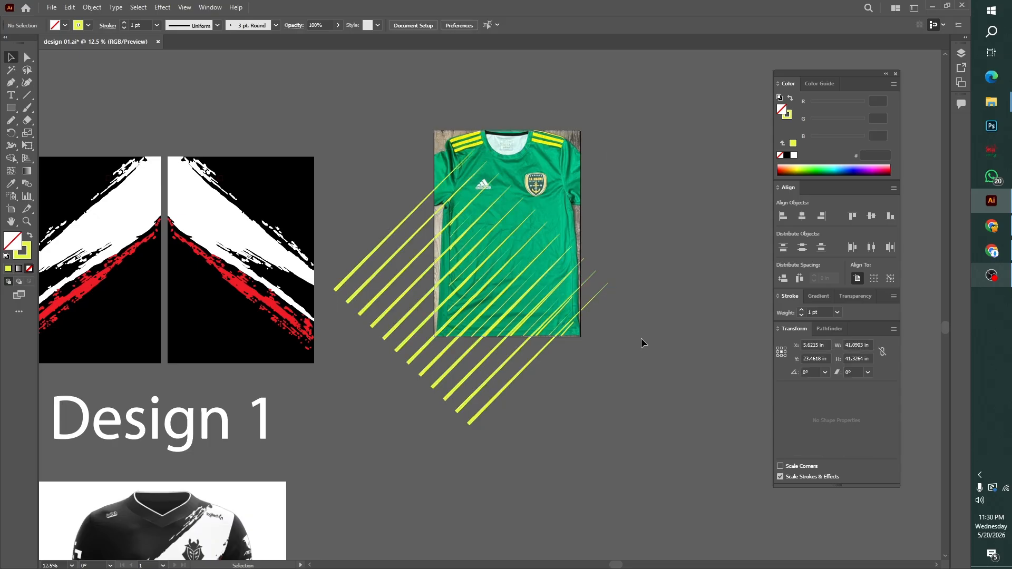
click(582, 309)
key(ctrl+plus)
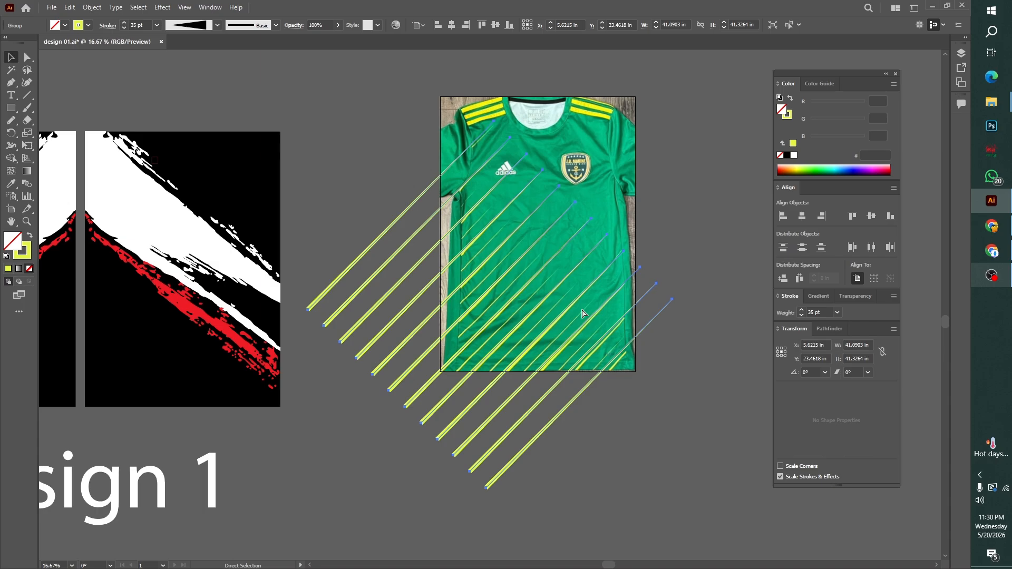
key(ctrl+0)
click(605, 335)
mouse_move(657, 521)
mouse_down()
mouse_move(622, 336)
mouse_move(654, 411)
mouse_up()
click(653, 411)
key(ctrl+minus)
key(ctrl+minus)
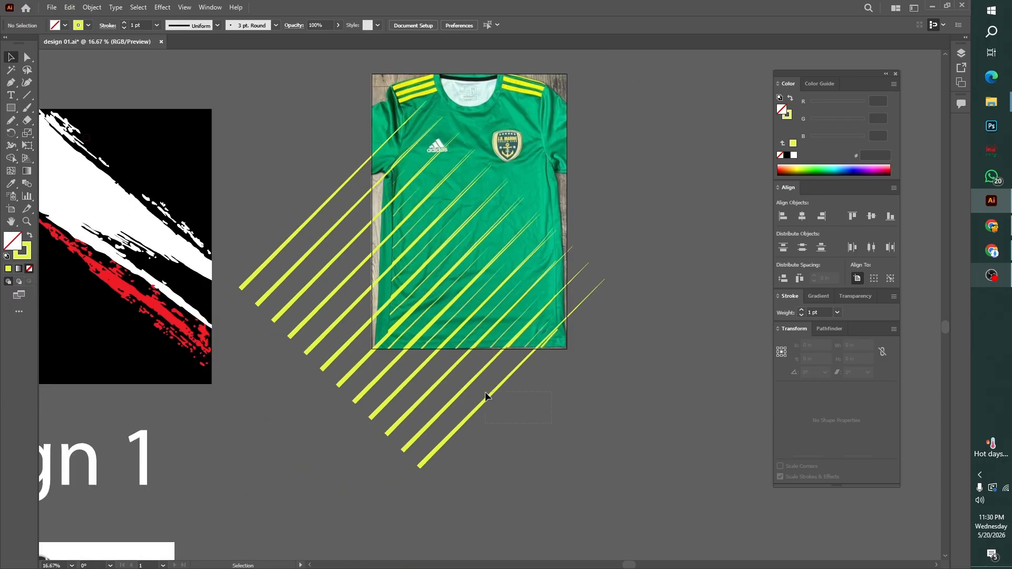
drag(485, 393, 486, 394)
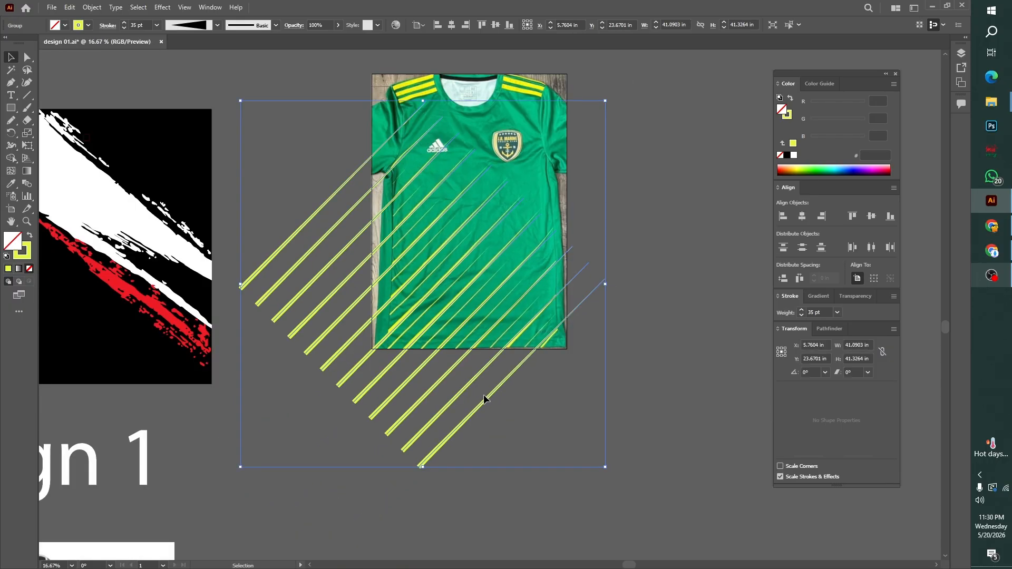
click(568, 479)
click(366, 351)
key(ctrl)
key(ctrl+2)
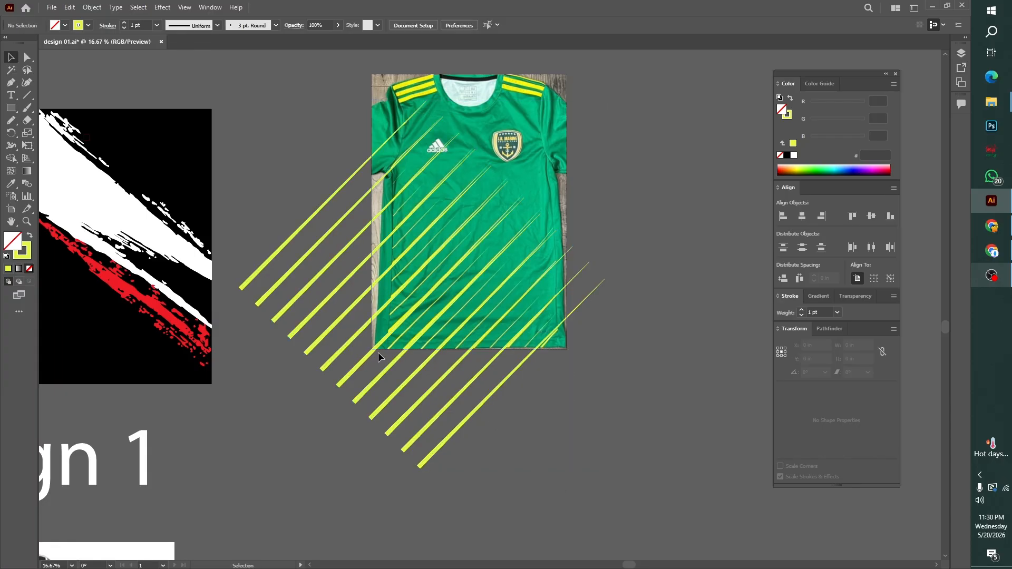
key(ctrl)
key(ctrl+alt+2)
Set the keyboard increment to 4 in and try duplicating the grouped tapered lines downward by that distance
click(567, 412)
key(ctrl+equal)
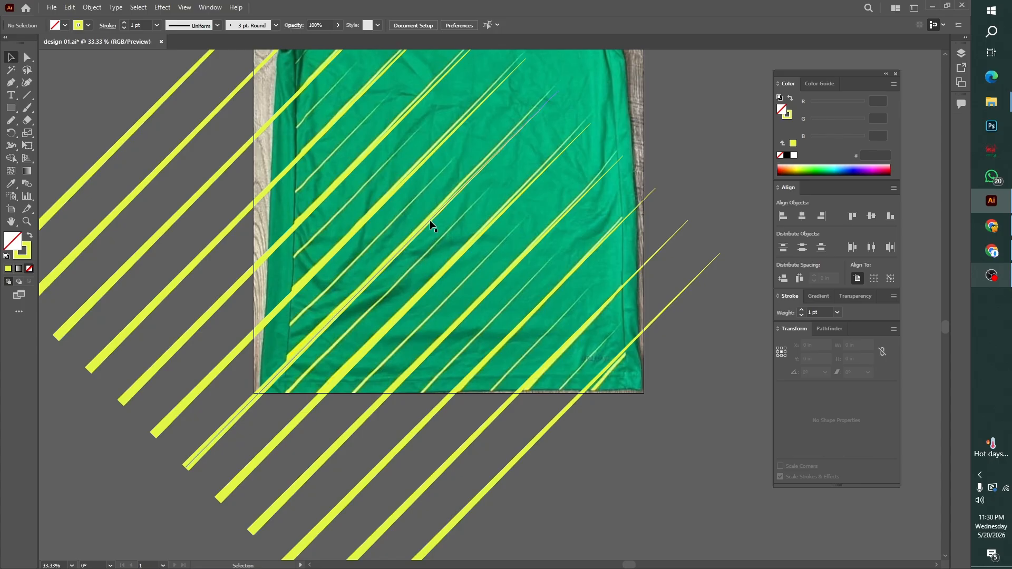
click(431, 226)
key(ctrl+k)
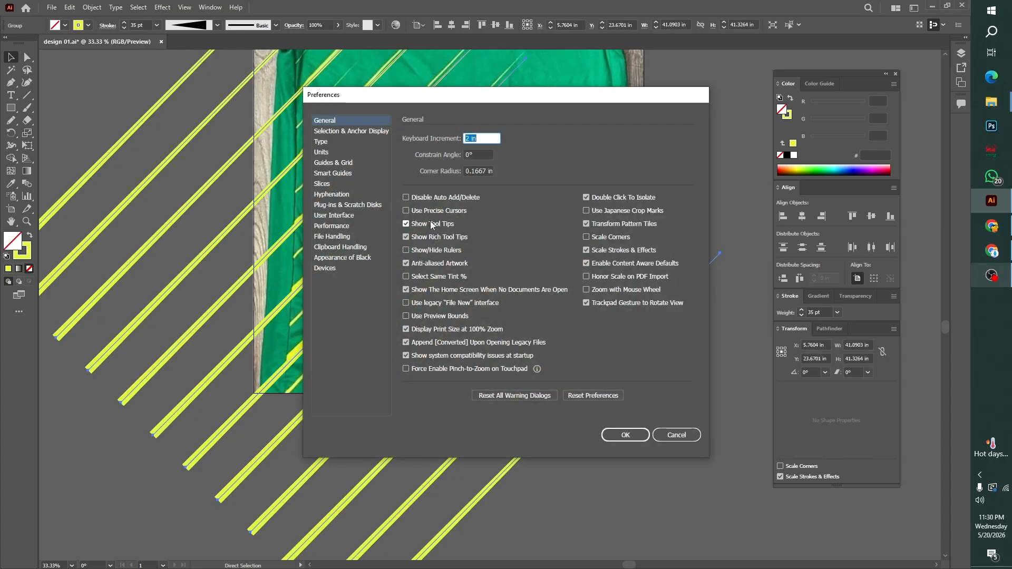
key(Return)
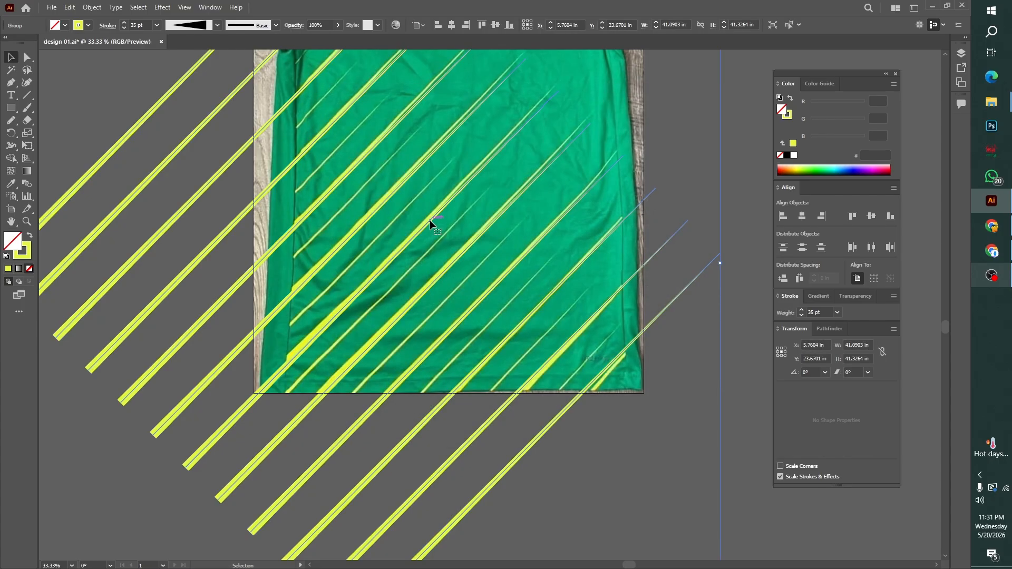
key(ctrl+k)
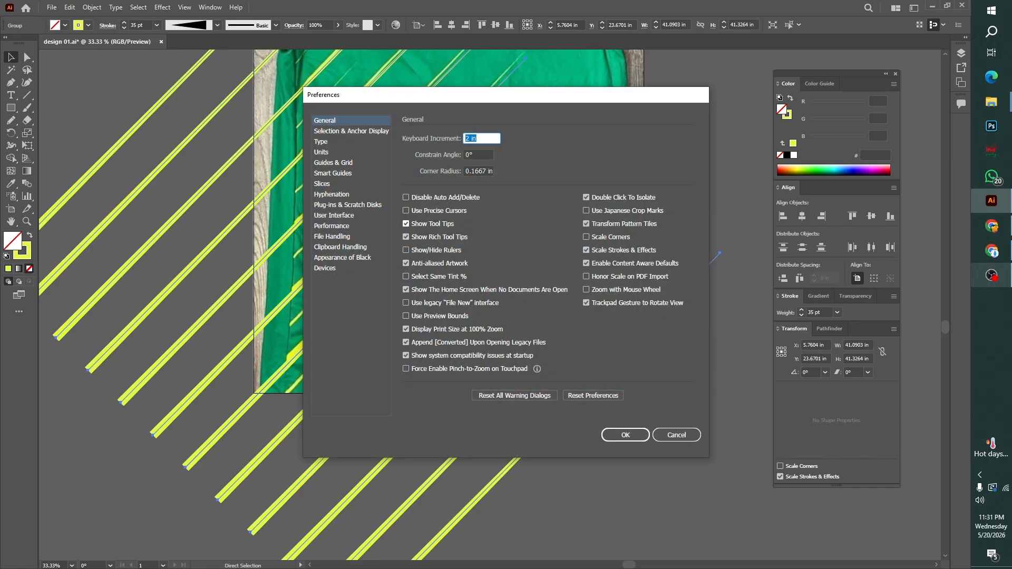
key(Return)
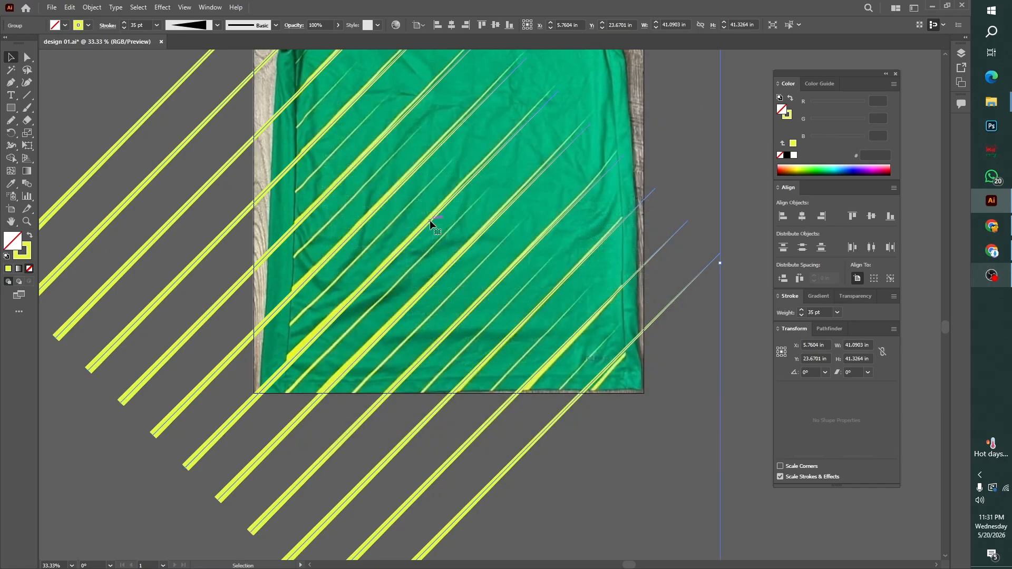
key(alt+Down)
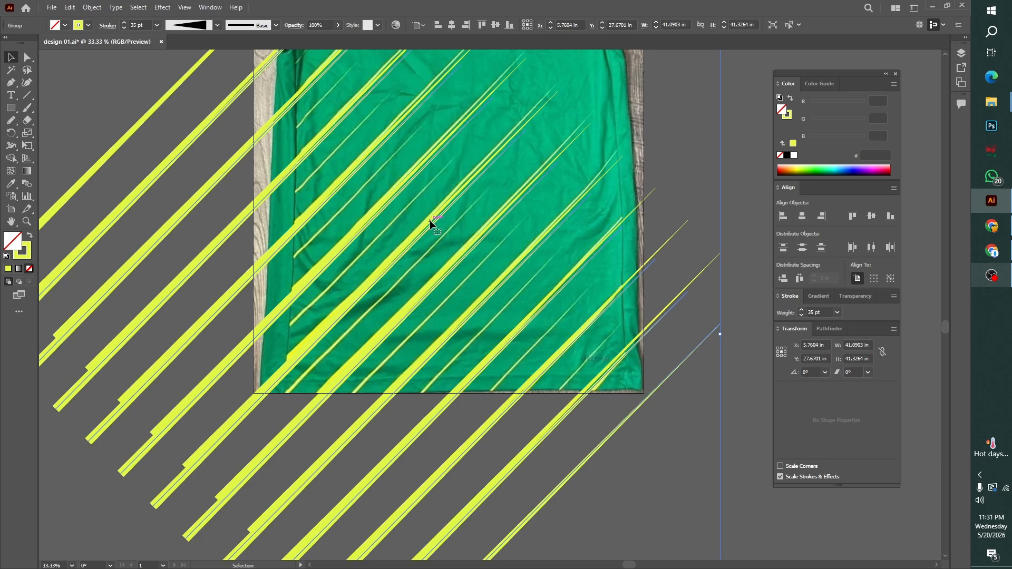
key(alt+Down)
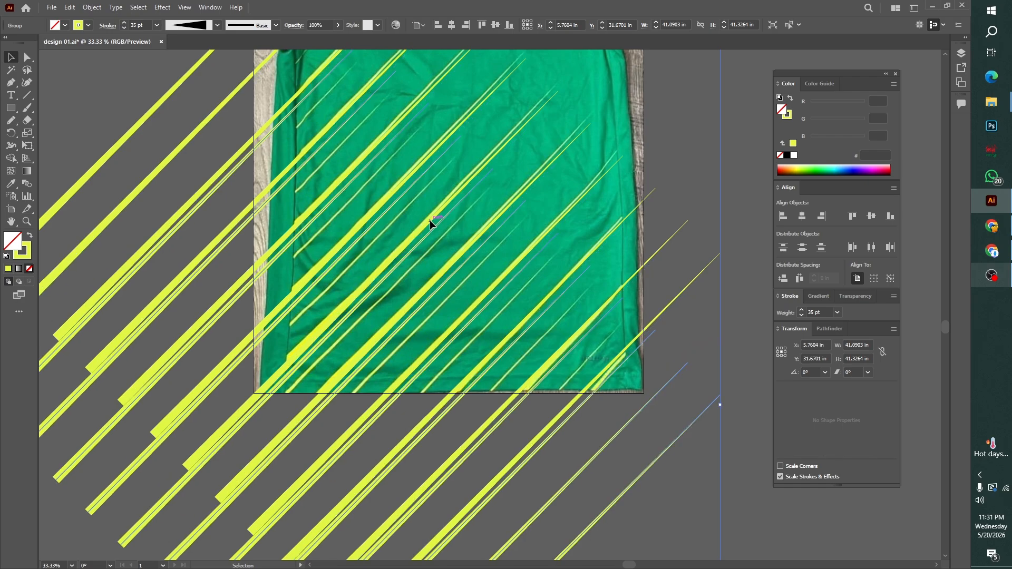
key(alt+Down)
key(alt+Down)
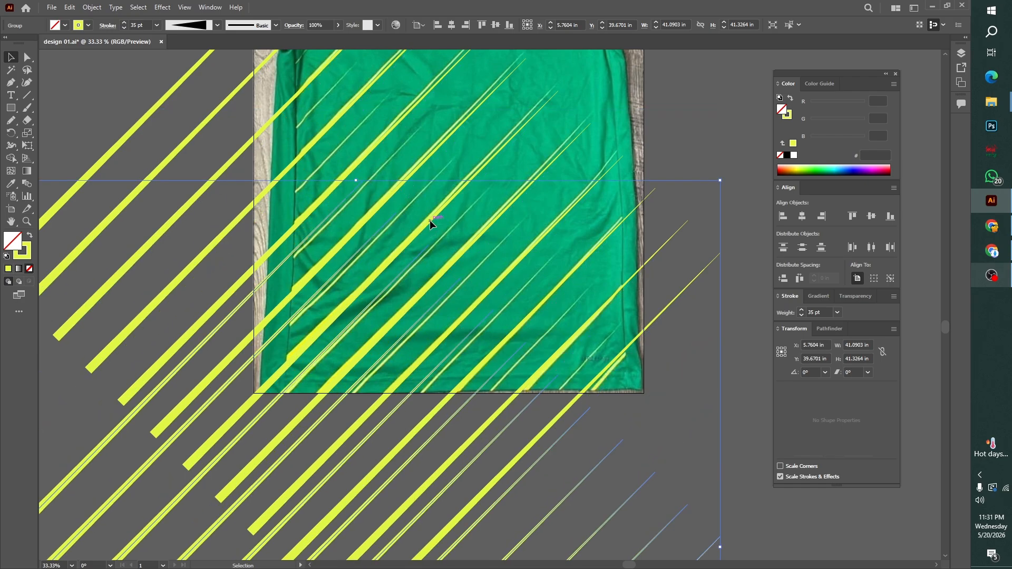
key(ctrl+z)
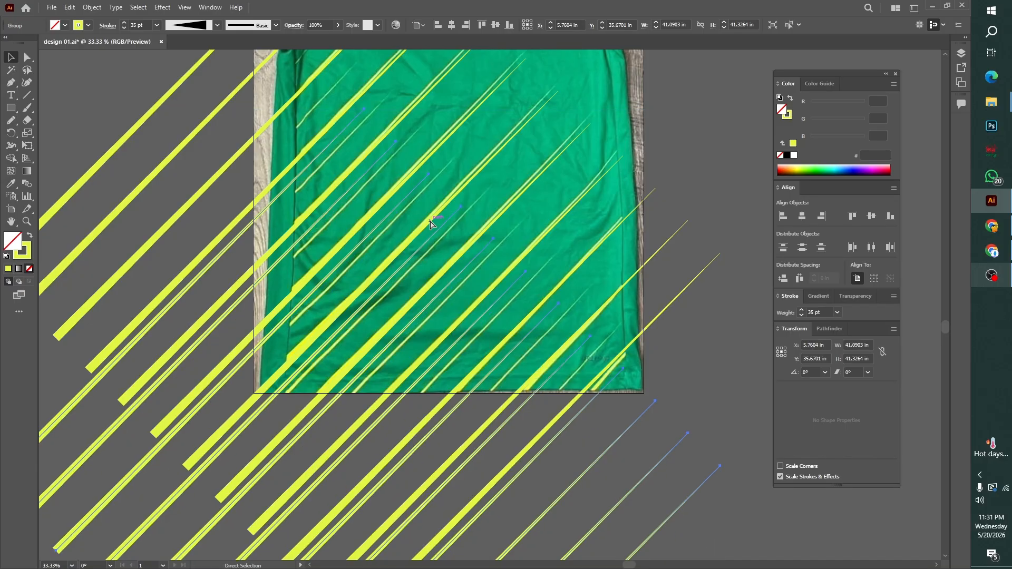
key(ctrl+z)
key(ctrl+z)
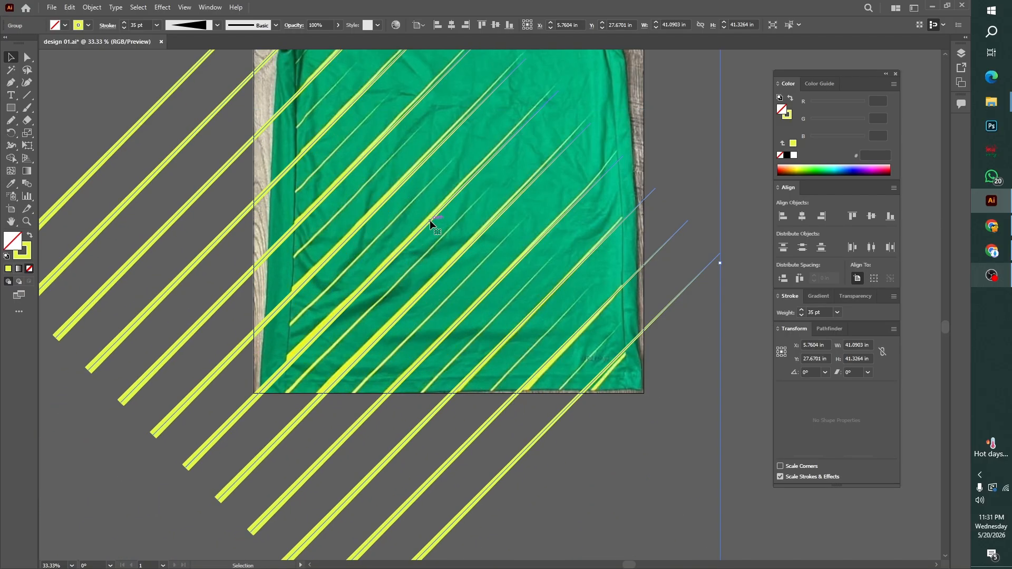
Try placing a copy of the line group 4 in higher and delete that copy
click(578, 454)
click(603, 305)
key(ctrl+d)
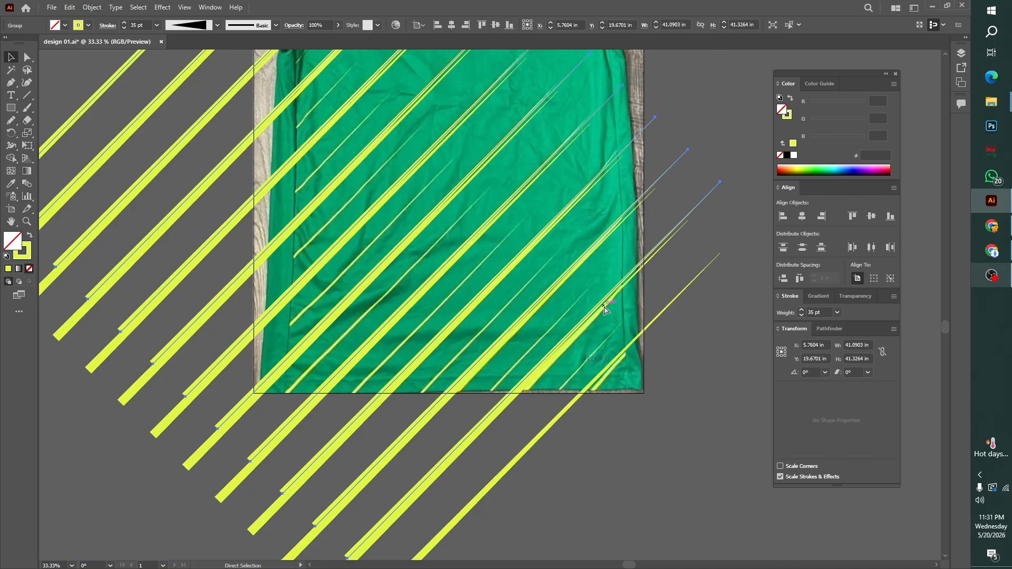
key(Delete)
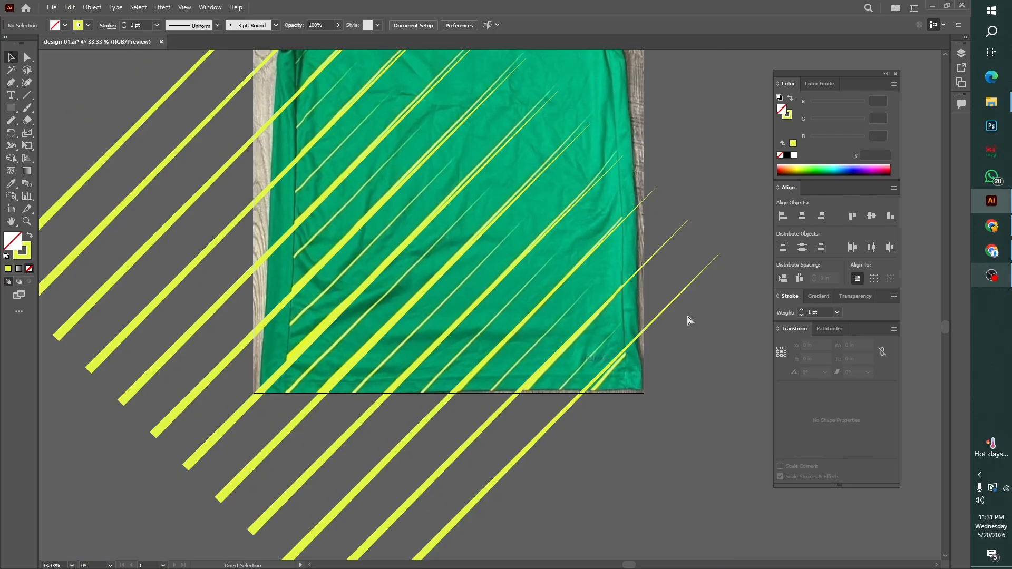
Select the group of tapered lines and set the keyboard increment to 2 in
key(a)
key(ctrl+a)
key(Down)
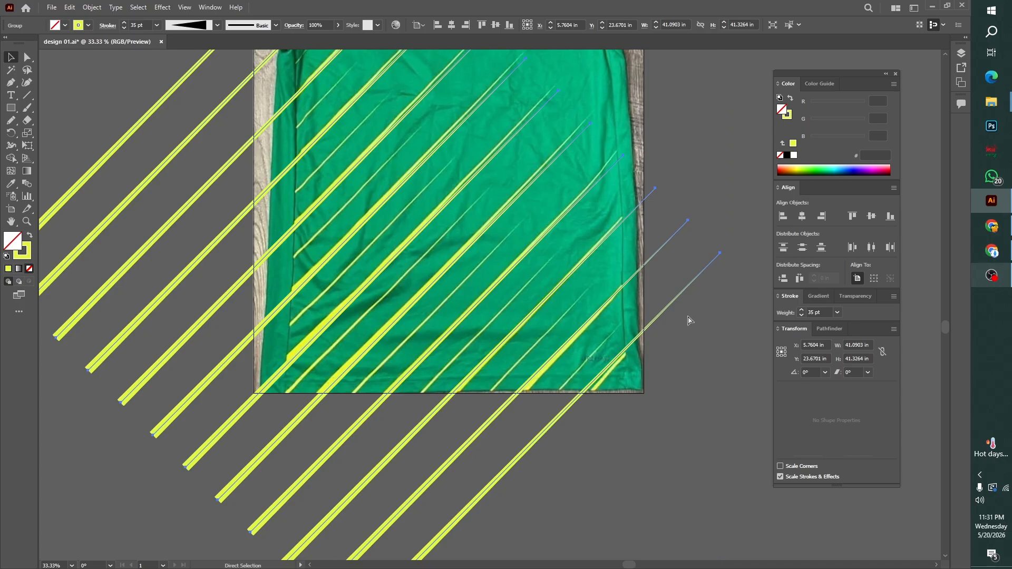
key(ctrl+k)
text(2in)
key(Return)
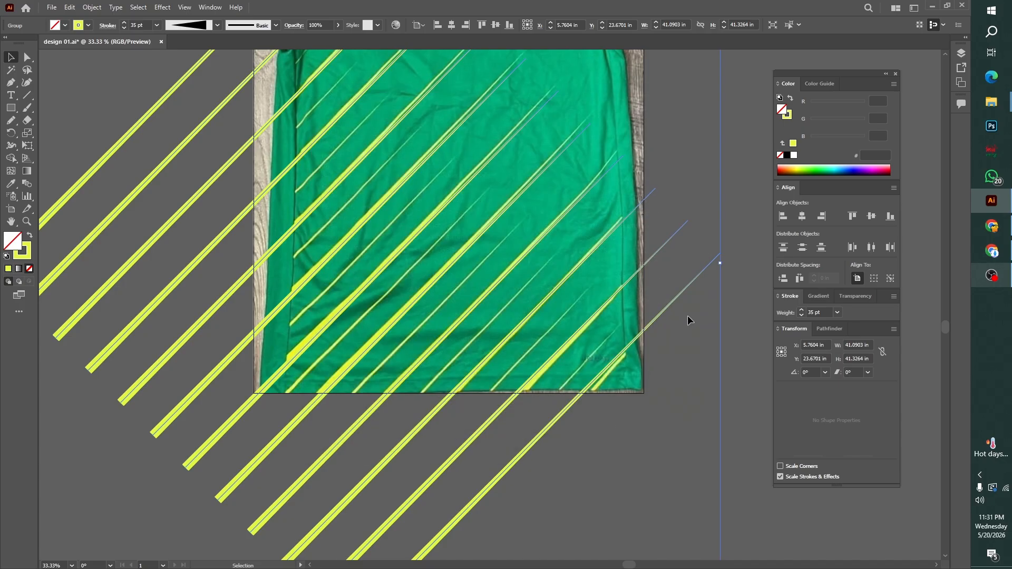
Duplicate the line group and offset the copy 6 in left and 4 in down from the original
key(alt+Up)
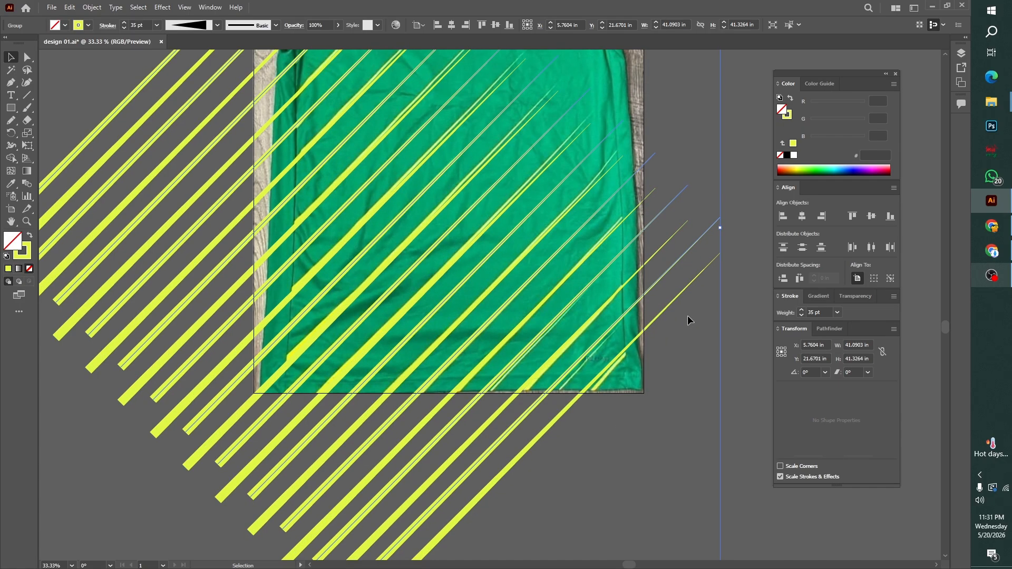
key(Left)
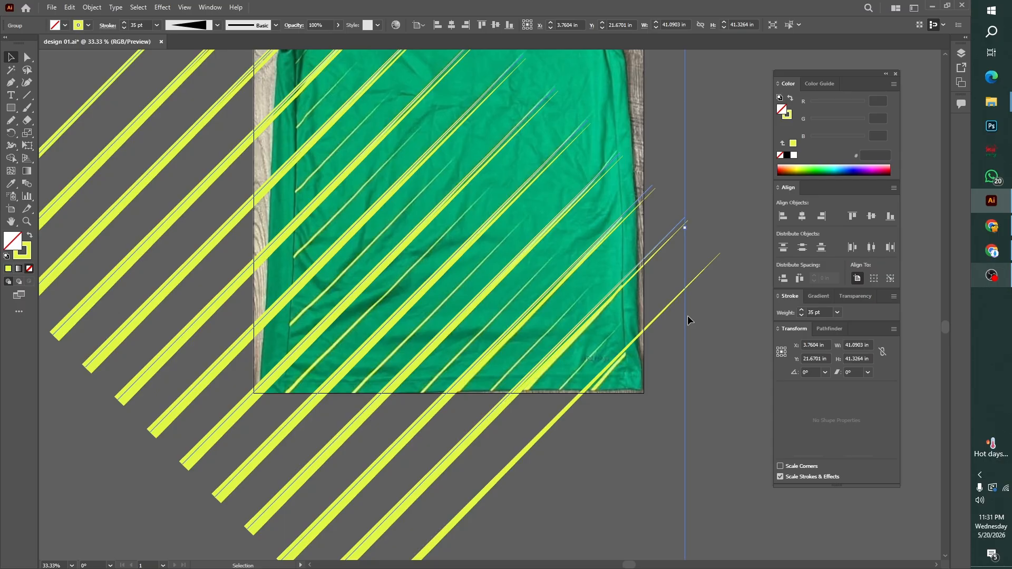
key(Down)
key(Left)
key(Down)
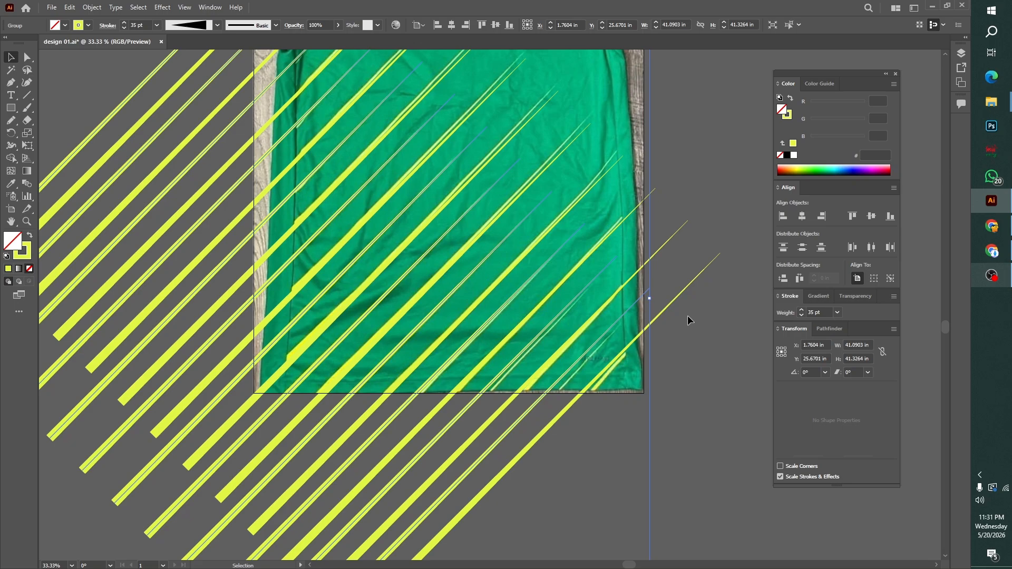
key(Left)
key(Down)
click(700, 381)
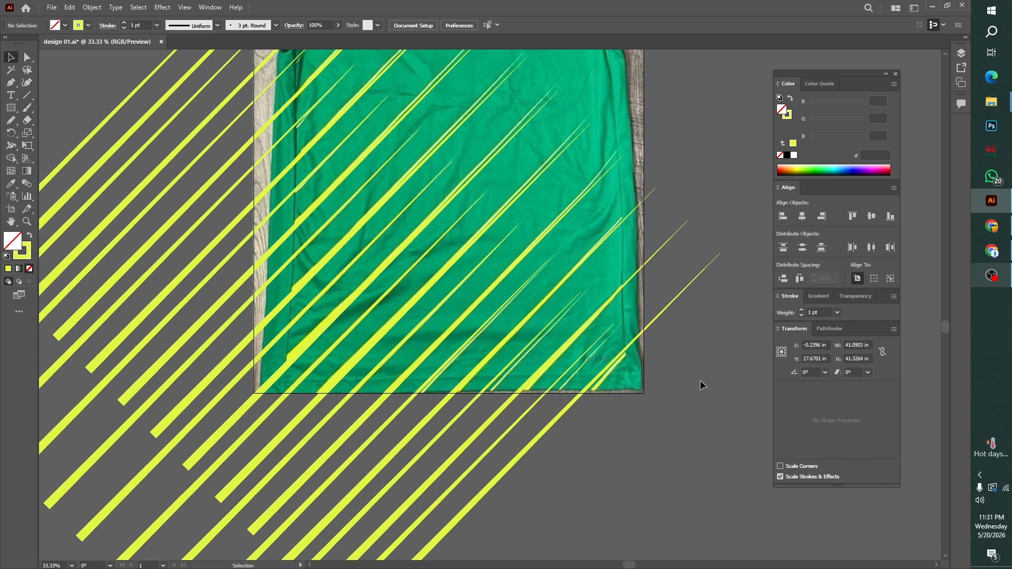
Unlock all objects and move the jersey reference photo off the artboard to its lower right
key(ctrl+minus)
key(ctrl+minus)
scroll(704, 377, up, 1)
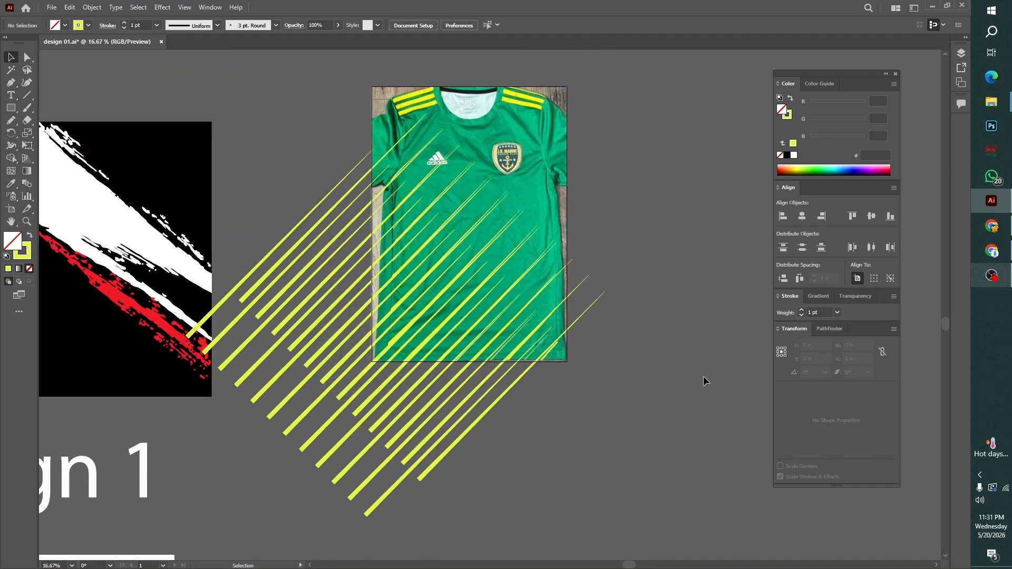
key(ctrl+alt+2)
click(726, 358)
click(478, 128)
drag(477, 128, 703, 323)
click(567, 495)
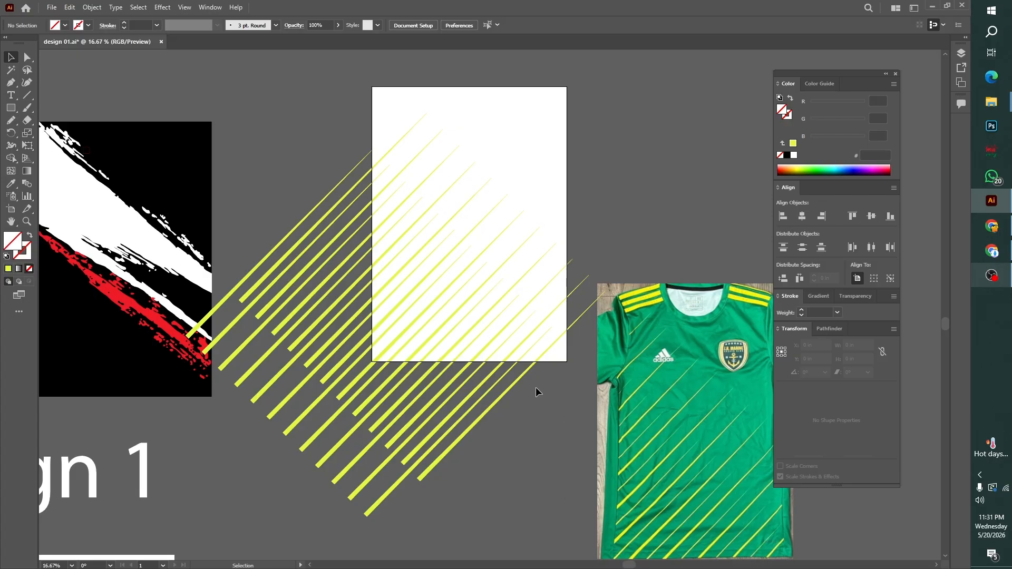
click(518, 381)
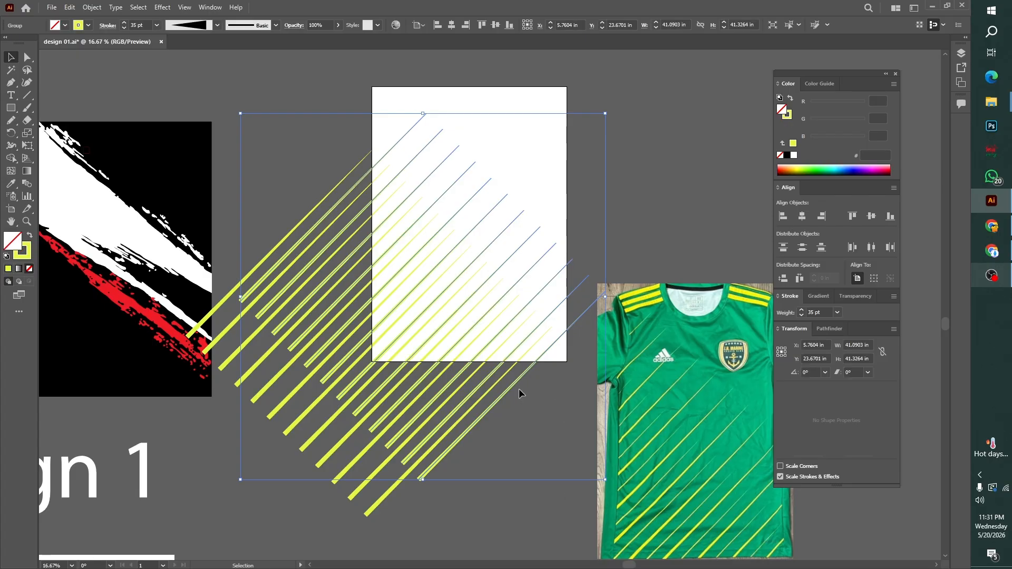
Create a 22 × 31 in rectangle and fill it with the green sampled from the jersey photo
click(11, 107)
click(435, 273)
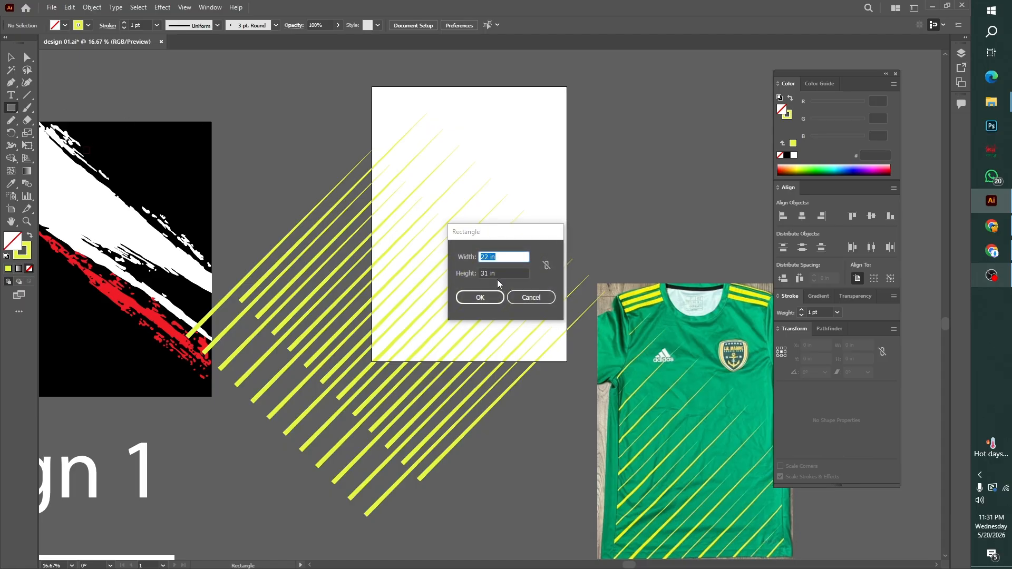
click(479, 296)
key(i)
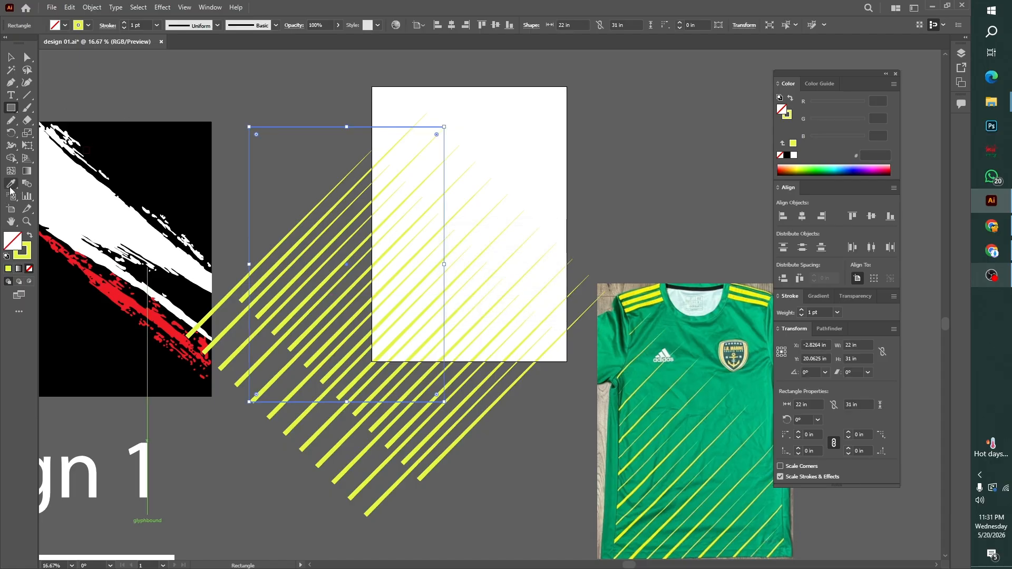
click(657, 388)
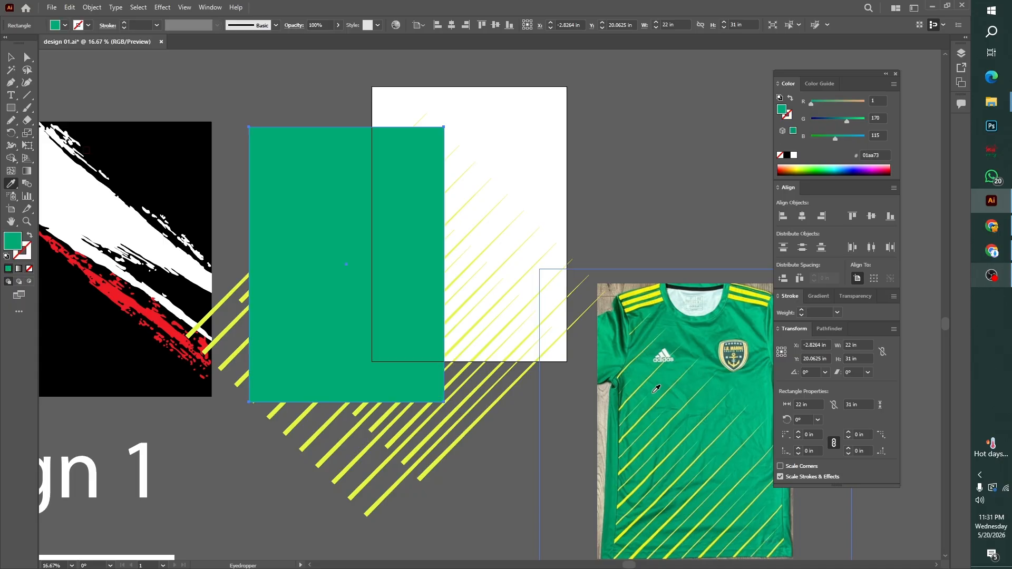
Center the green rectangle on the artboard horizontally and vertically and send it behind the yellow lines
click(452, 25)
click(482, 25)
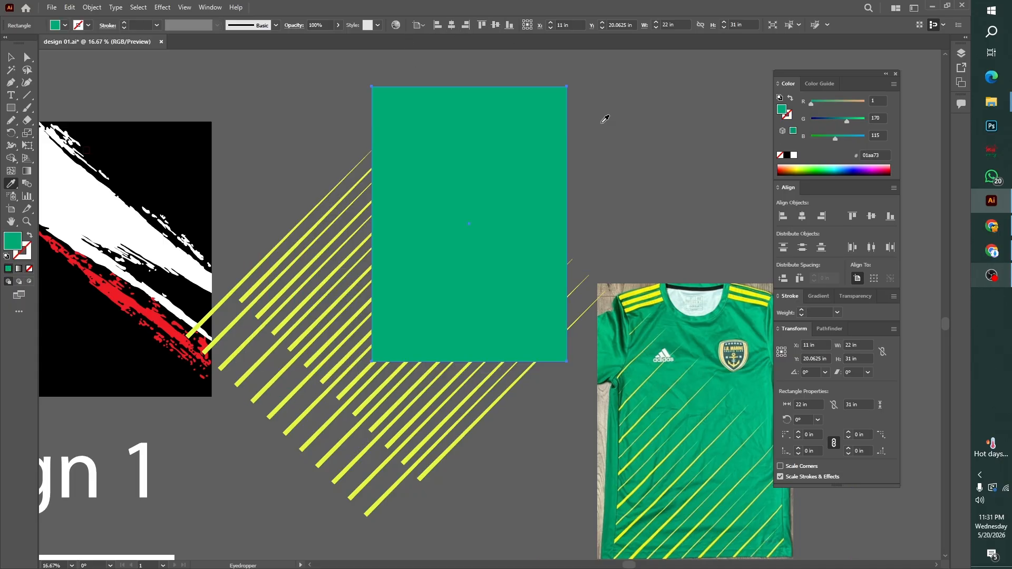
right_click(601, 125)
mouse_move(685, 315)
click(730, 350)
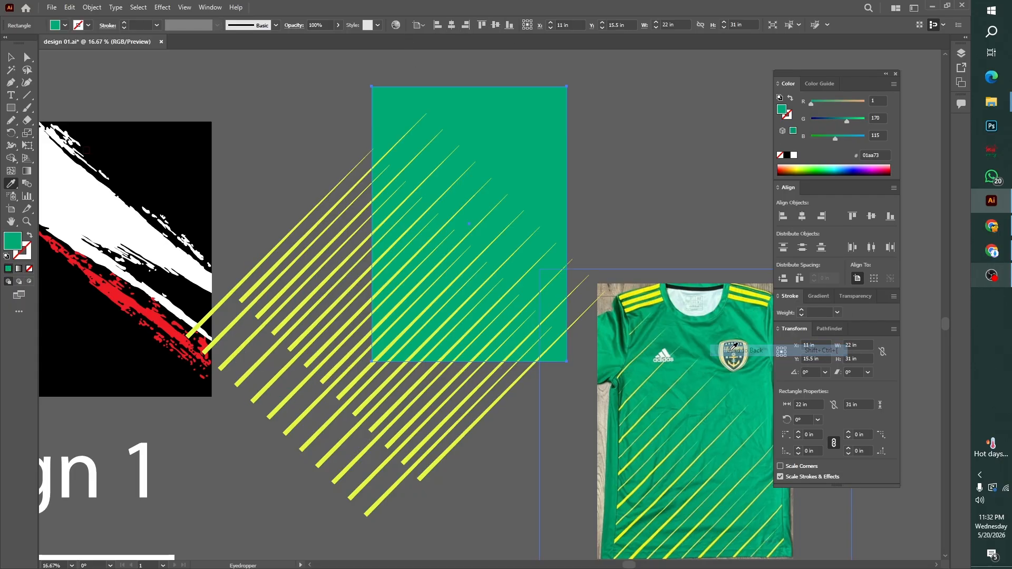
key(ctrl+shift+a)
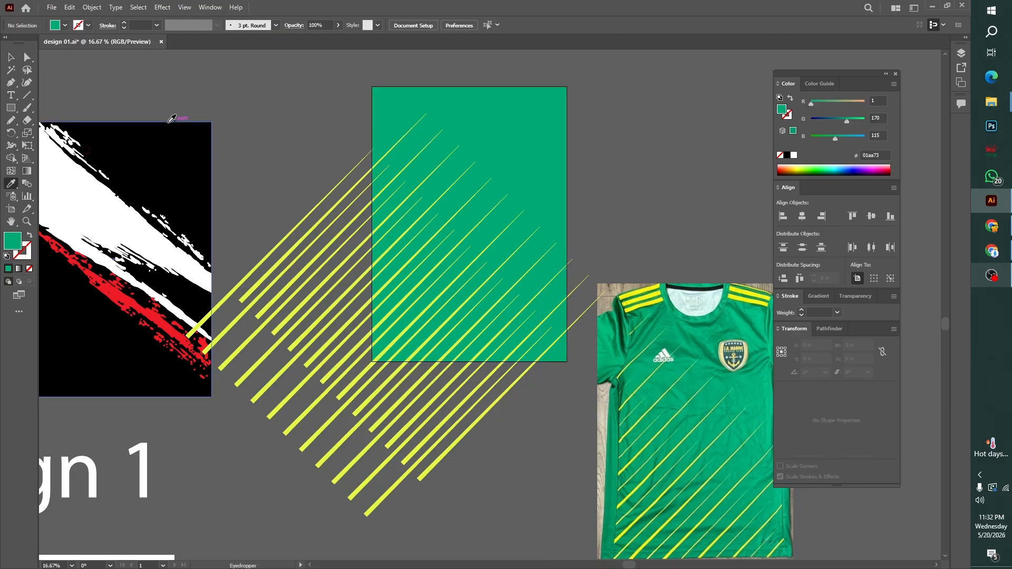
Draw a green rectangle about 10.7 × 2 in just above the collar of the jersey photo
key(v)
click(667, 311)
key(ctrl+equal)
key(ctrl+equal)
key(ctrl+equal)
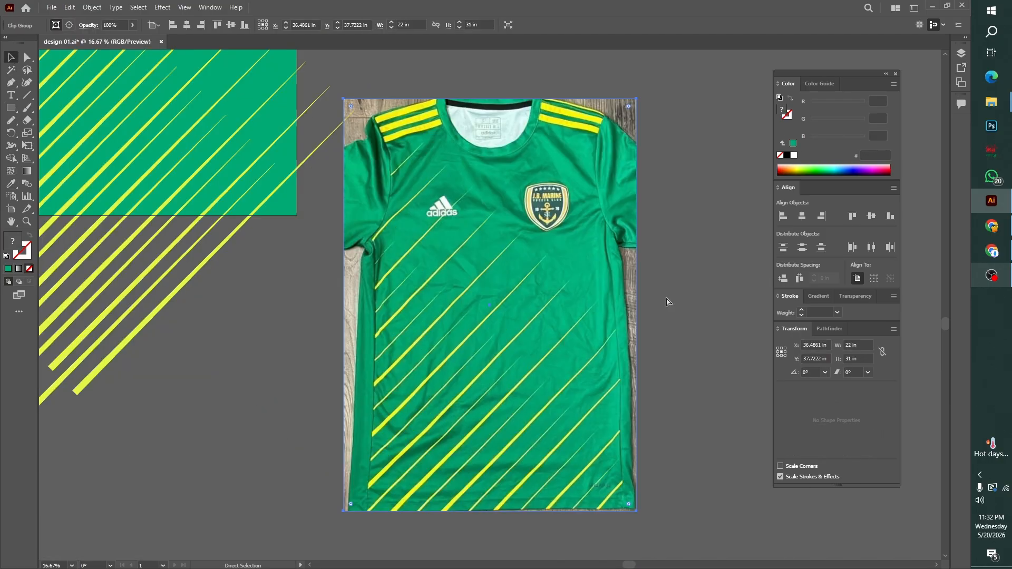
key(ctrl+shift+a)
drag(606, 453, 609, 472)
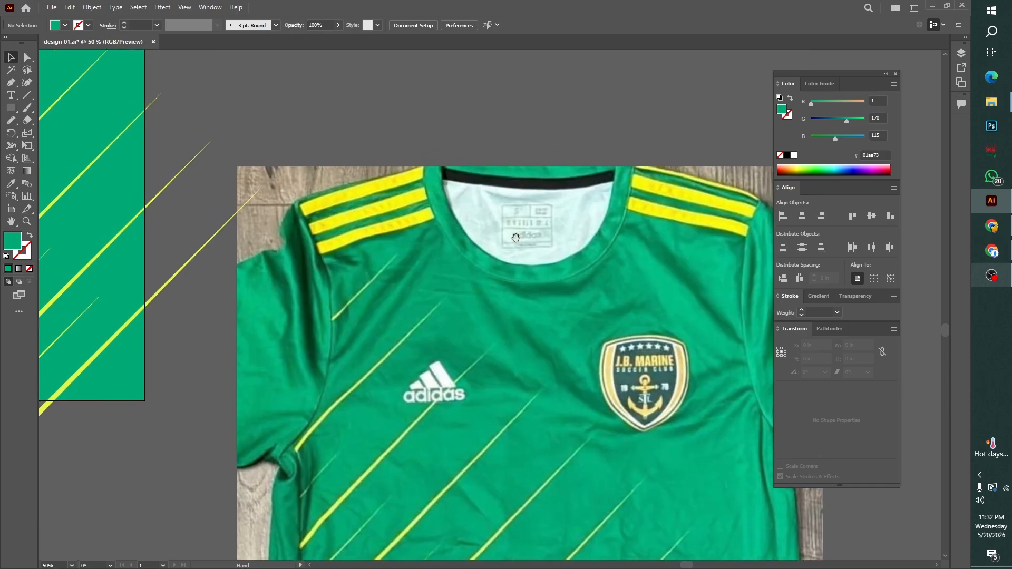
click(11, 108)
drag(312, 88, 599, 140)
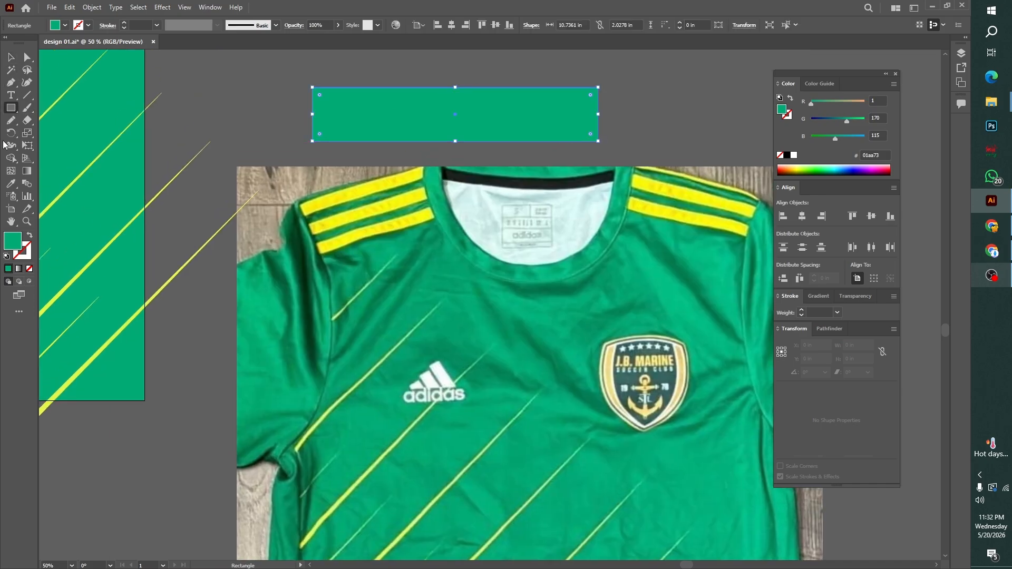
Fill the rectangle above the jersey's collar with yellow sampled from the jersey photo's shoulder stripes
click(10, 183)
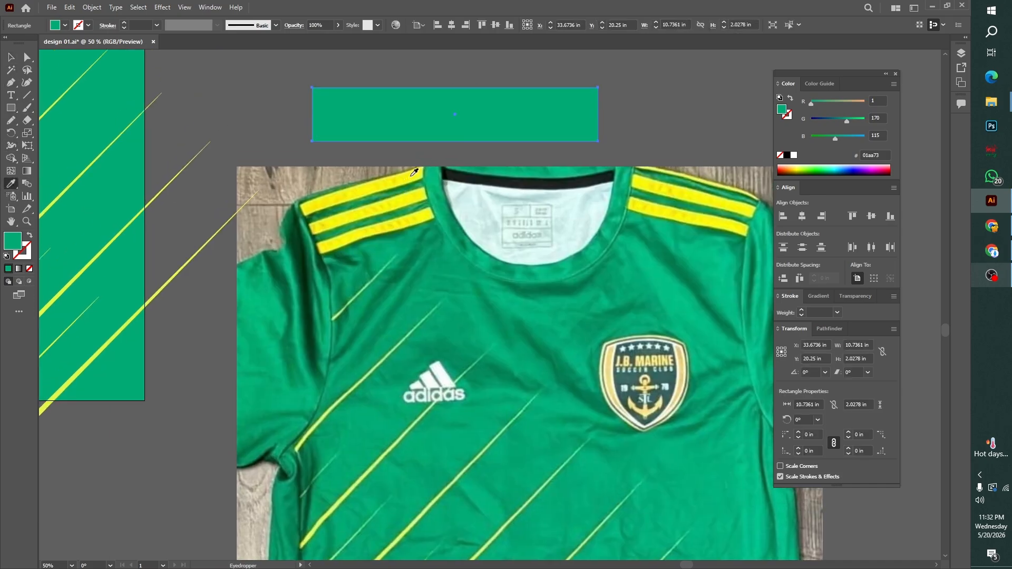
click(410, 177)
click(10, 57)
click(238, 94)
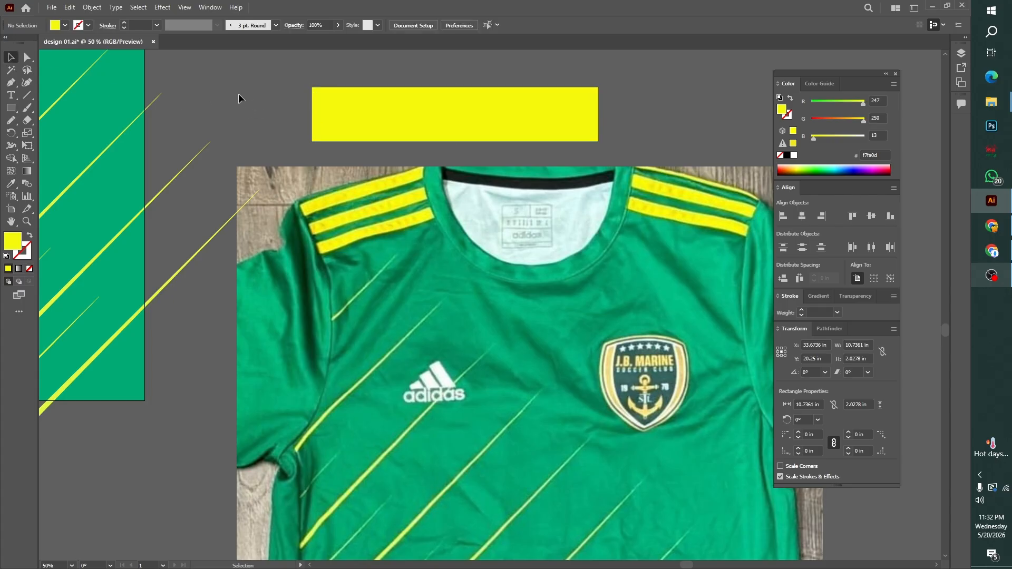
Lock the 22 × 31 in green background rectangle in place
key(ctrl+minus)
key(ctrl+minus)
key(ctrl+minus)
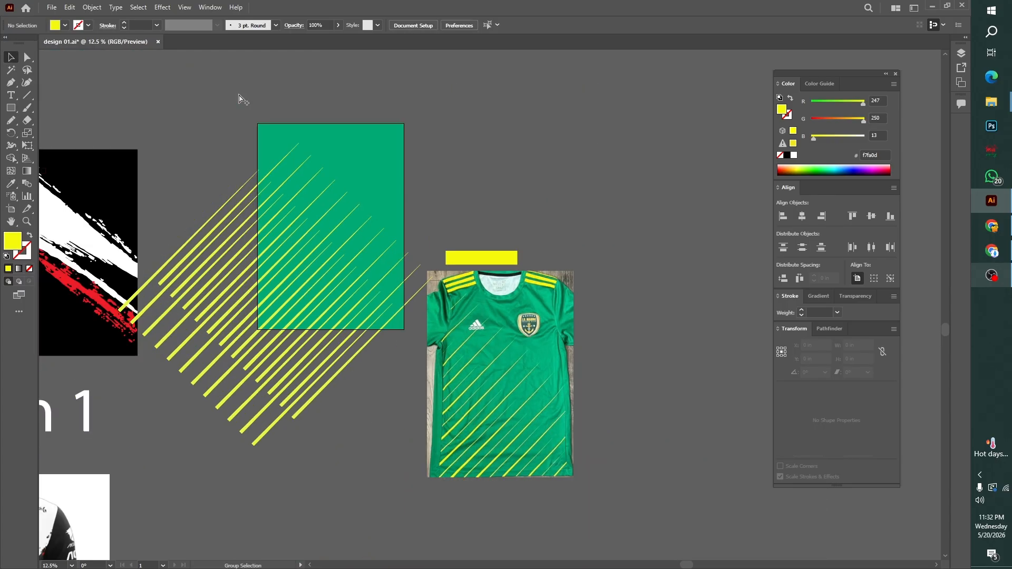
key(ctrl+a)
click(431, 204)
click(385, 157)
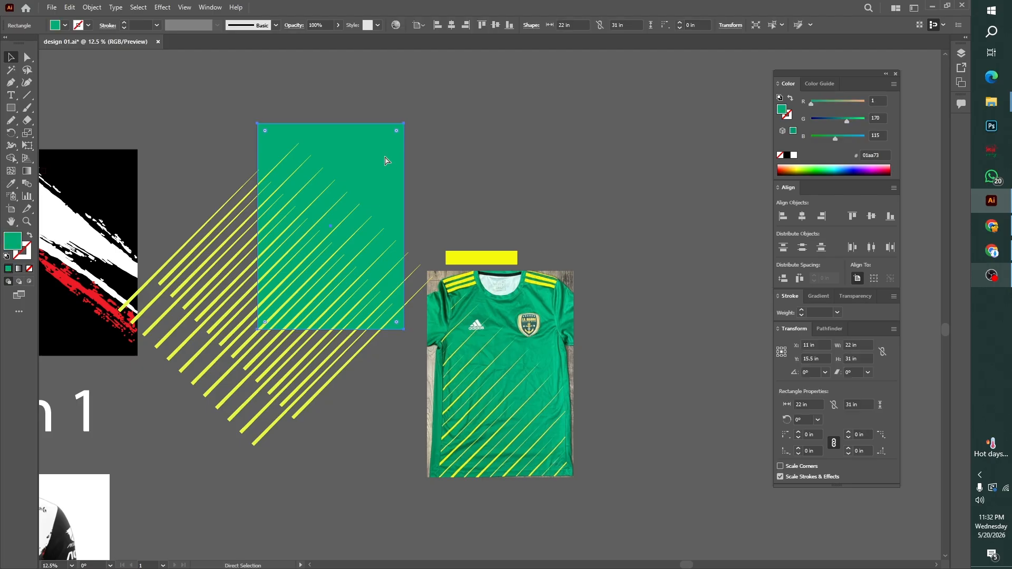
key(ctrl+2)
click(251, 425)
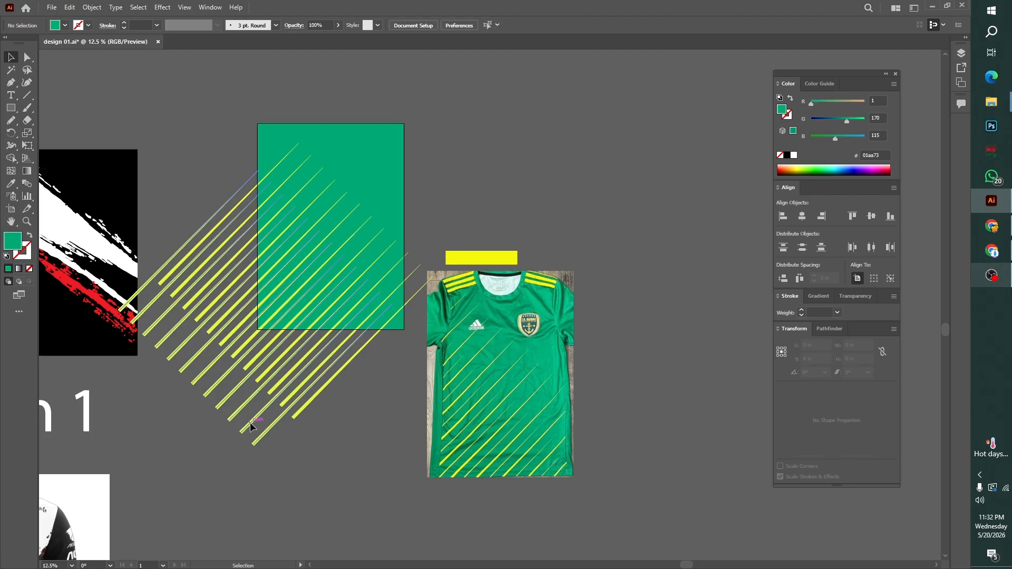
click(425, 325)
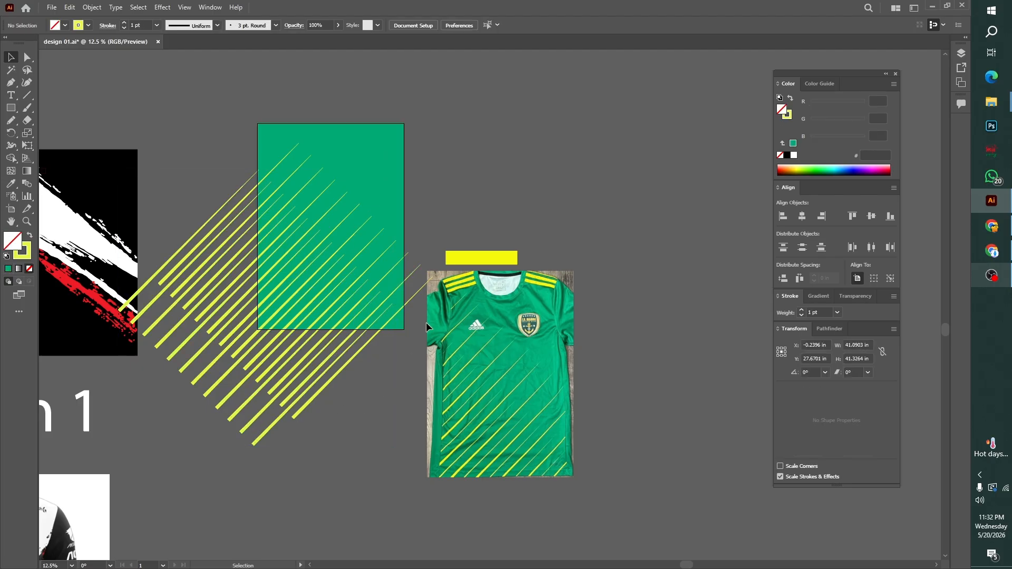
Change the fill of the yellow rectangle above the jersey to pure yellow ffff00
click(480, 256)
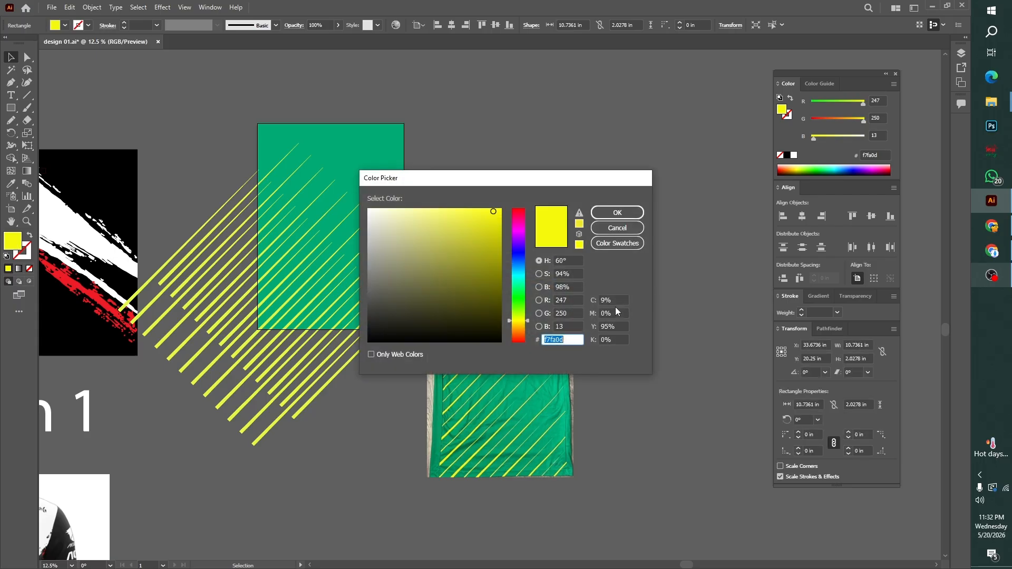
click(491, 211)
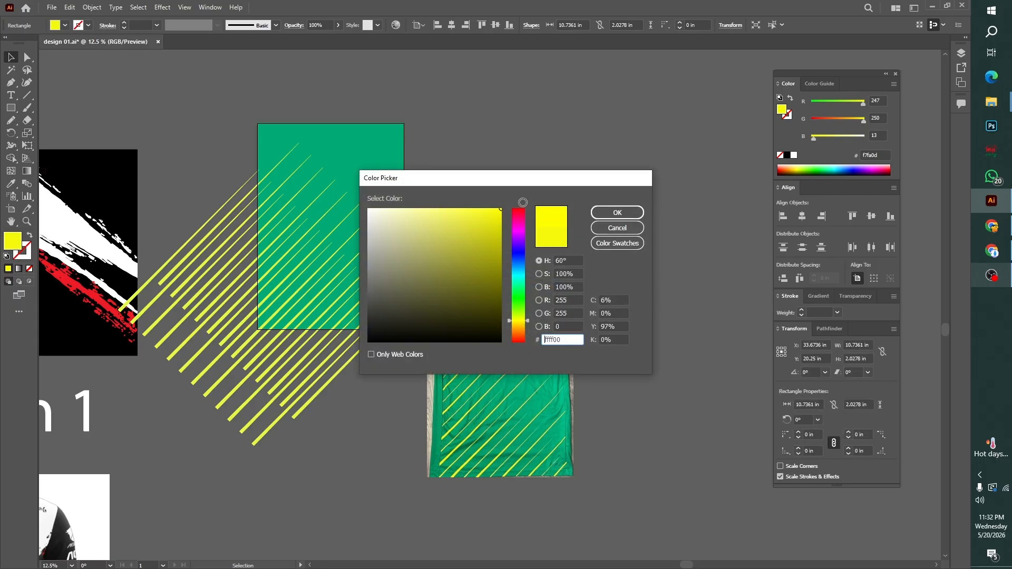
drag(491, 216, 501, 209)
click(618, 212)
click(656, 253)
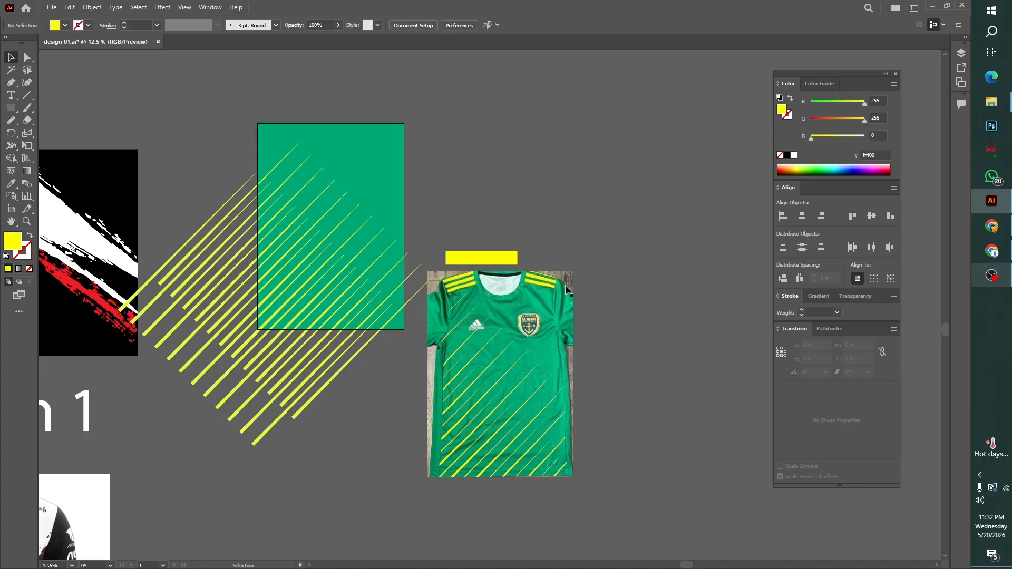
Set the stroke colour of the diagonal stripe group extending farther up and to the right to edff00
click(248, 426)
click(323, 423)
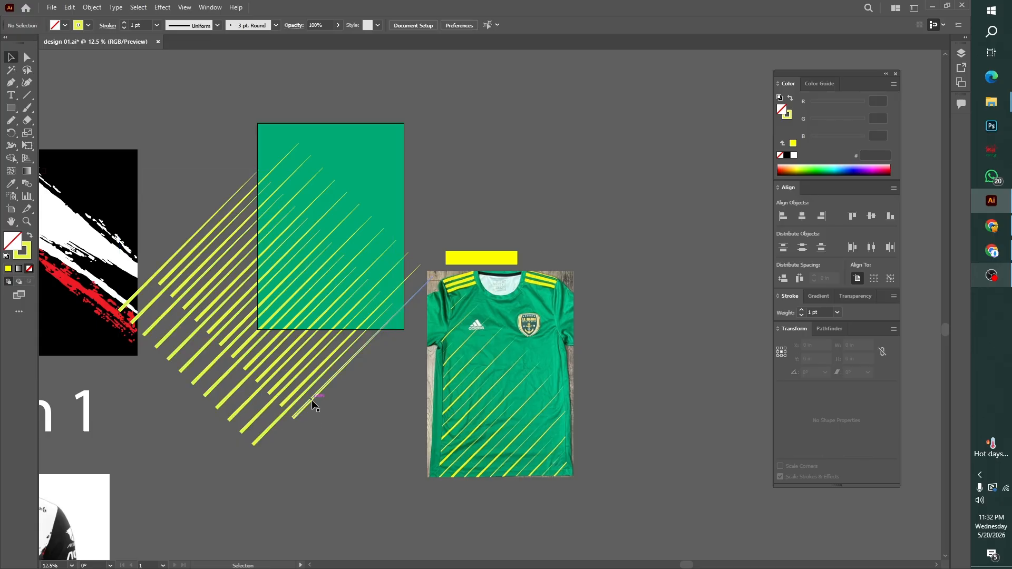
click(312, 399)
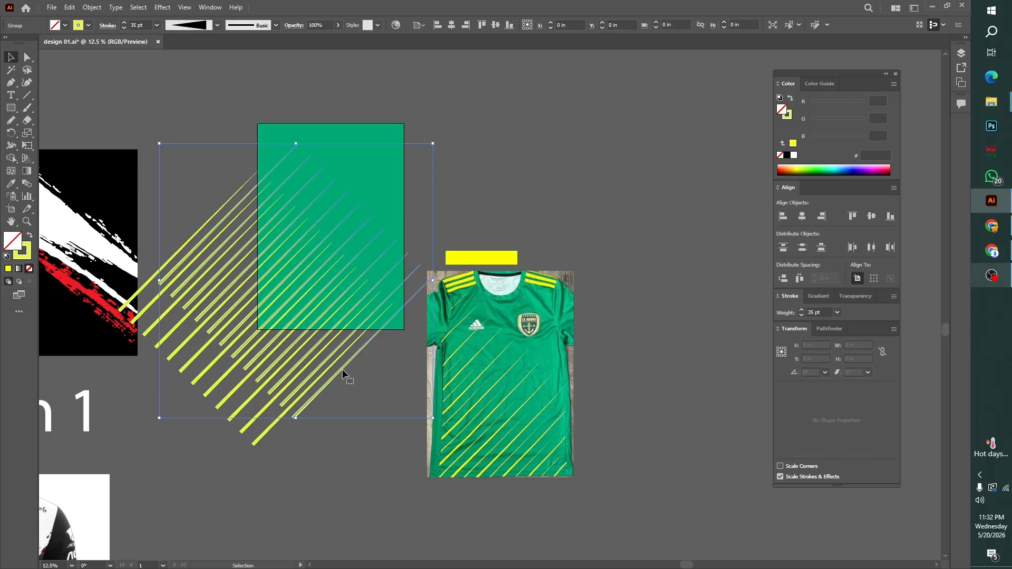
double_click(31, 258)
drag(496, 214, 510, 201)
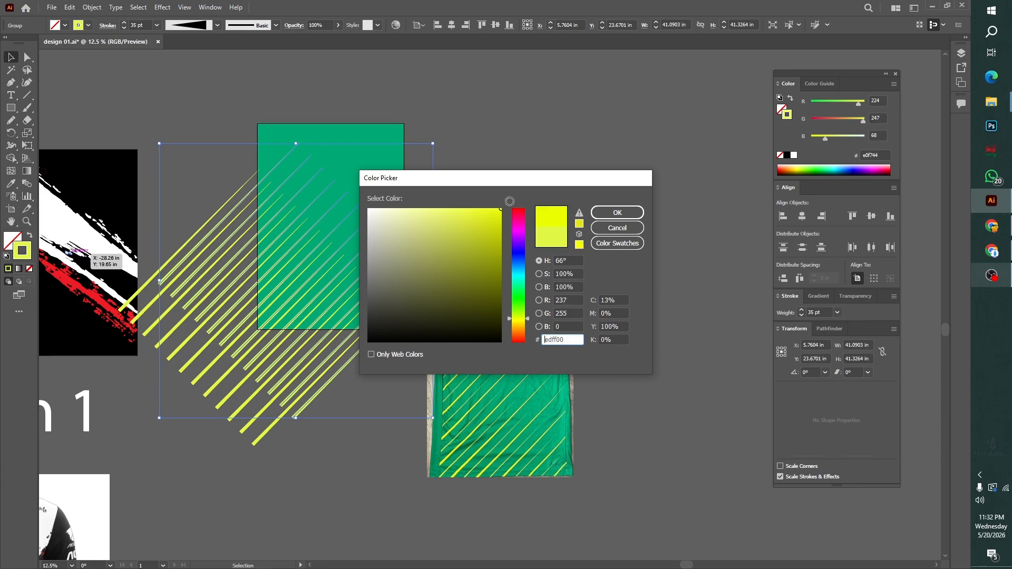
click(618, 213)
click(648, 299)
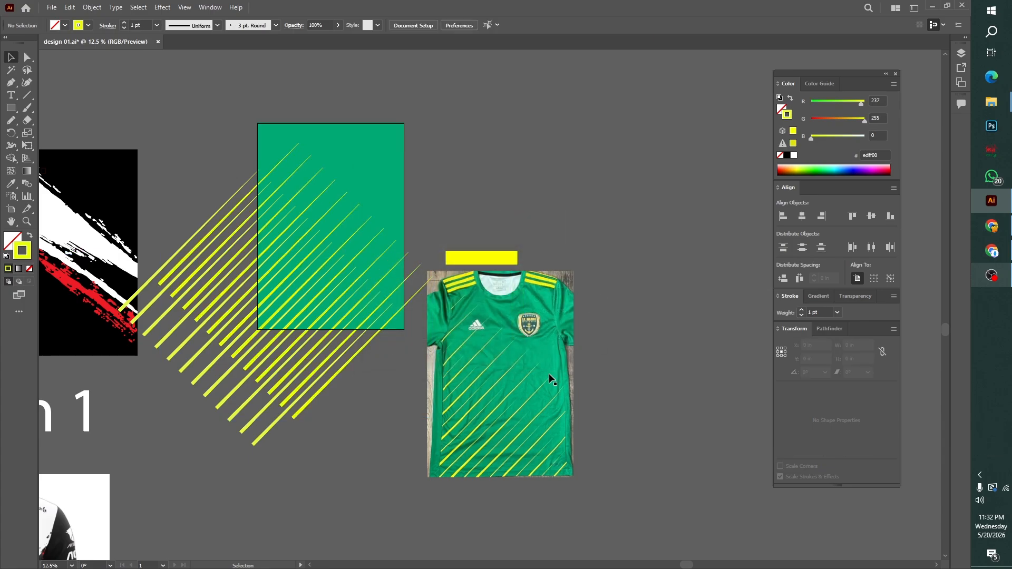
Set the stroke colour of the diagonal stripe group extending farther down and to the left to ffff00
click(264, 429)
double_click(26, 250)
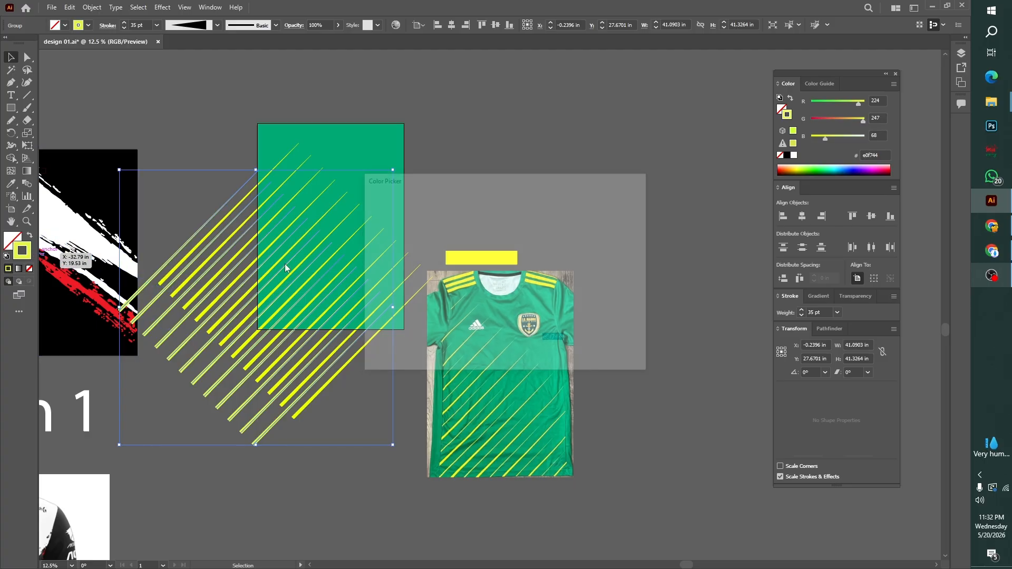
drag(486, 217, 505, 199)
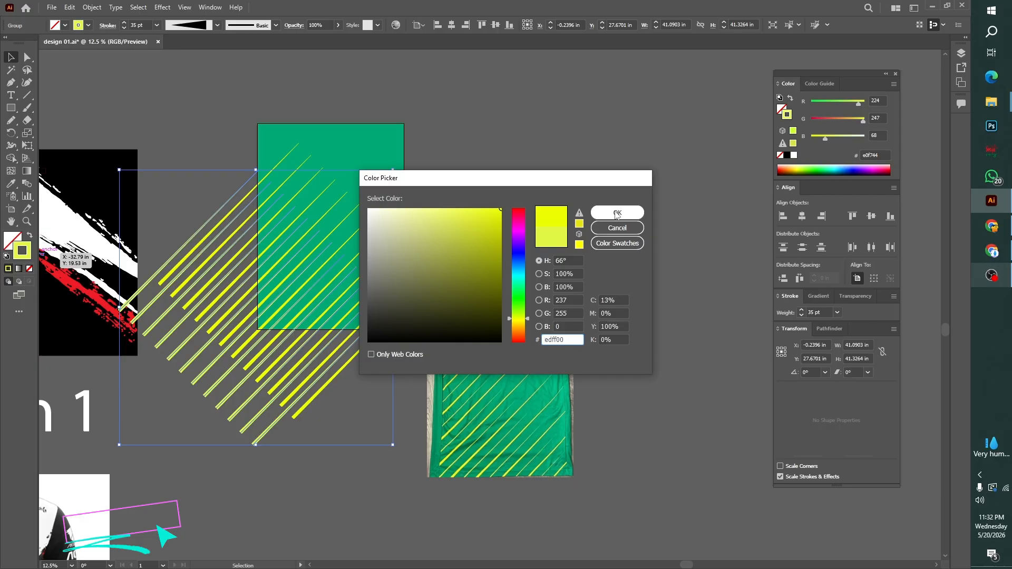
double_click(568, 339)
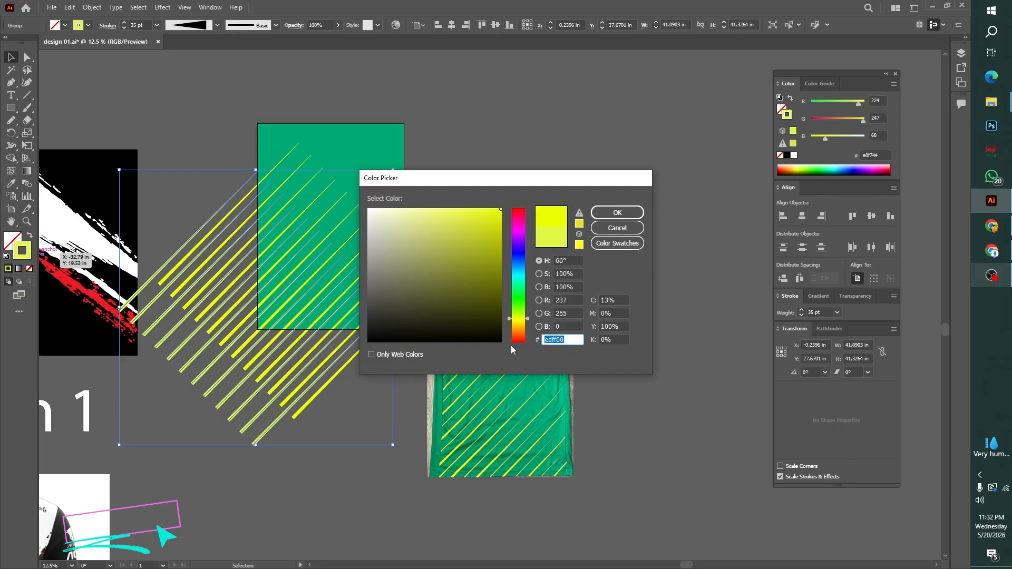
text(ffff00)
key(Return)
click(596, 239)
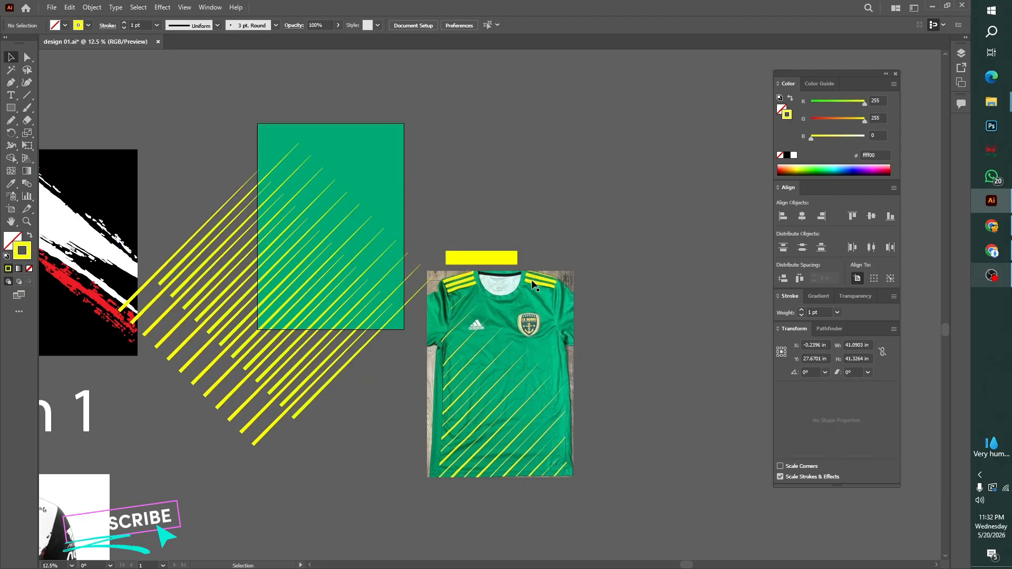
Set the stroke colour of the upper-right diagonal stripe group to ffff00 as well
click(367, 348)
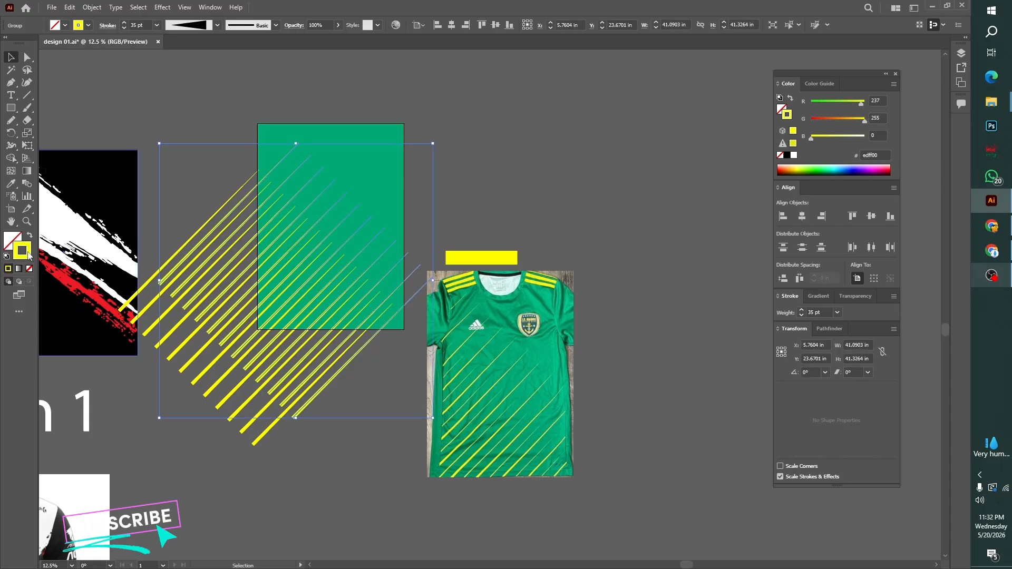
double_click(22, 251)
text(ffff00)
key(Return)
click(585, 309)
key(ctrl+0)
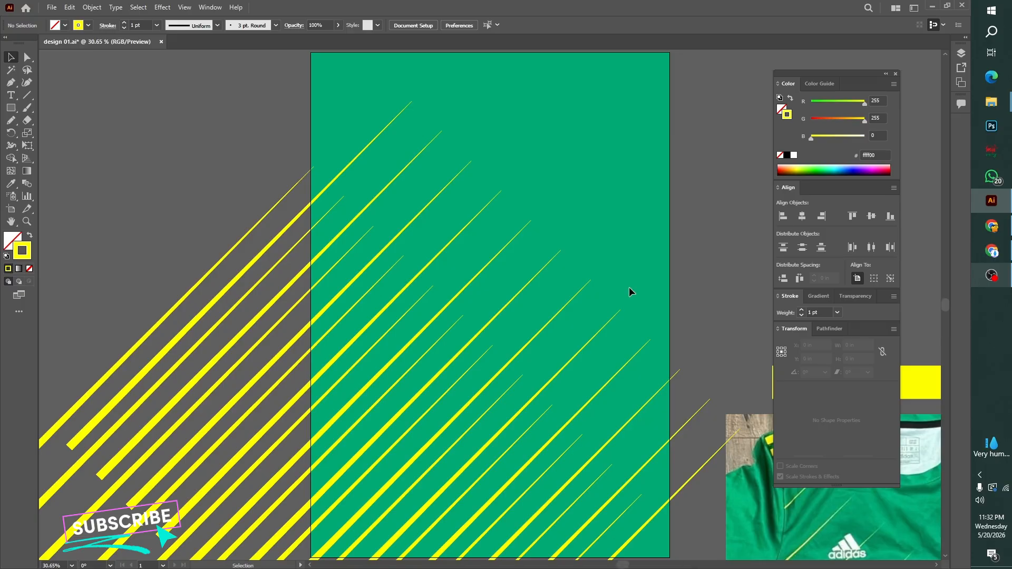
Reduce the opacity of the lower-left diagonal stripe group to 69%
scroll(692, 313, down, 2)
click(508, 411)
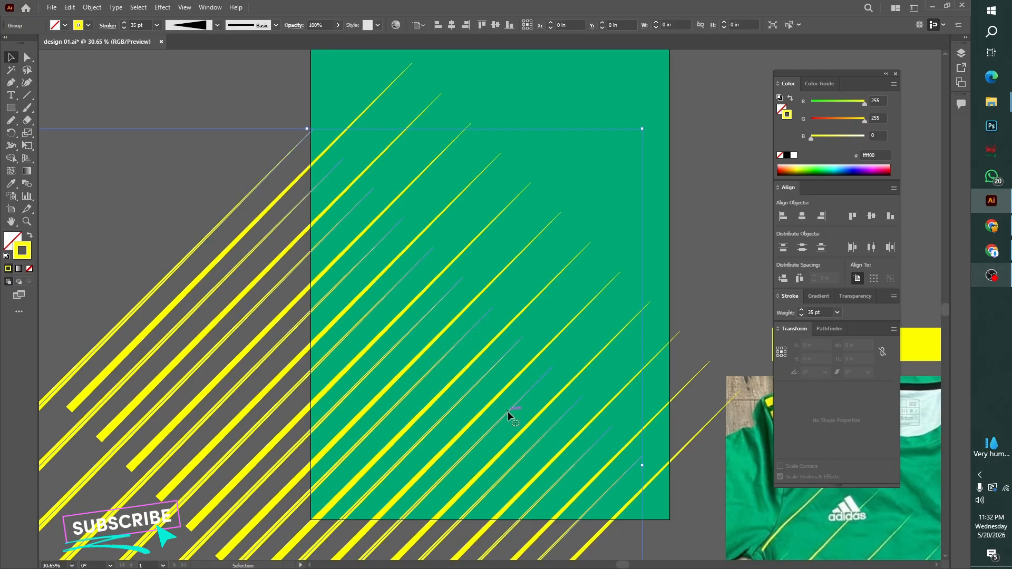
click(339, 25)
click(324, 38)
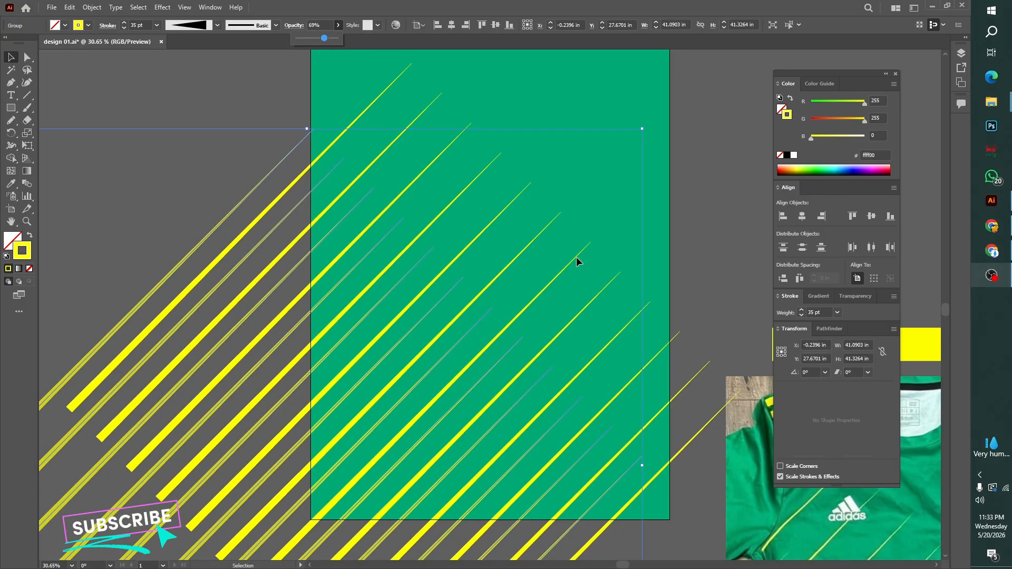
click(690, 255)
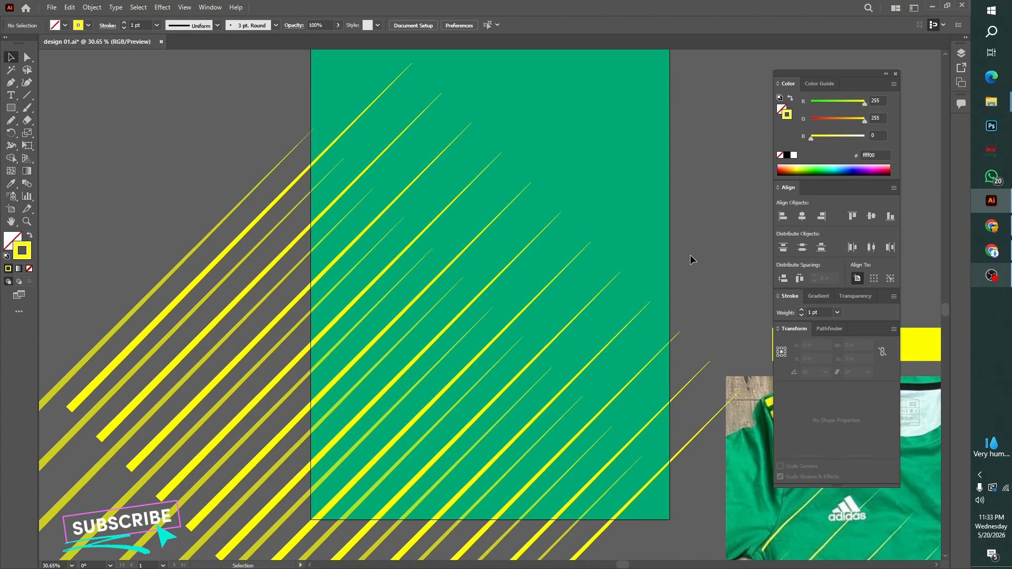
Unlock all locked objects, including the green background rectangle
key(ctrl+minus)
key(ctrl+minus)
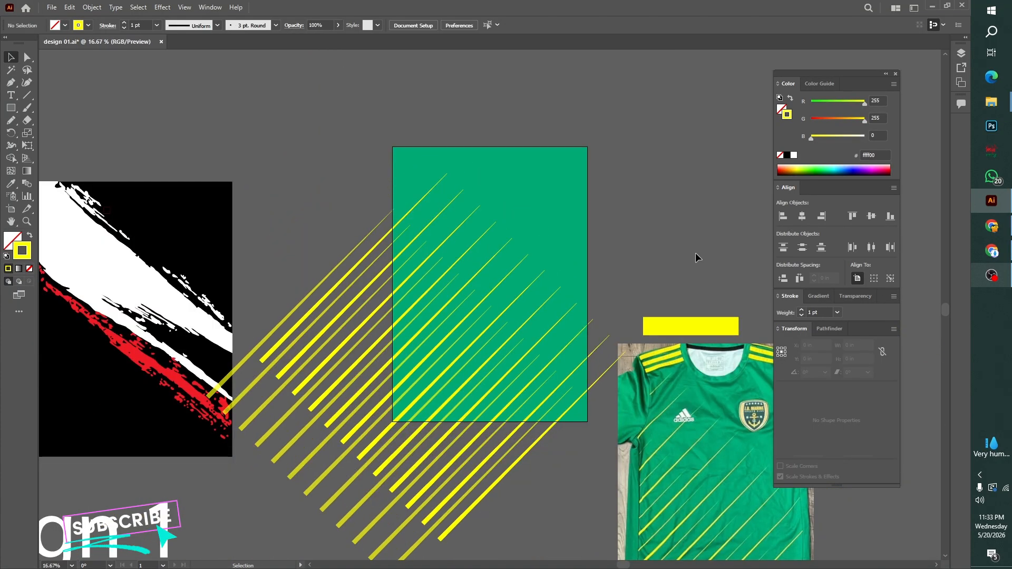
drag(695, 257, 629, 230)
key(ctrl+alt+2)
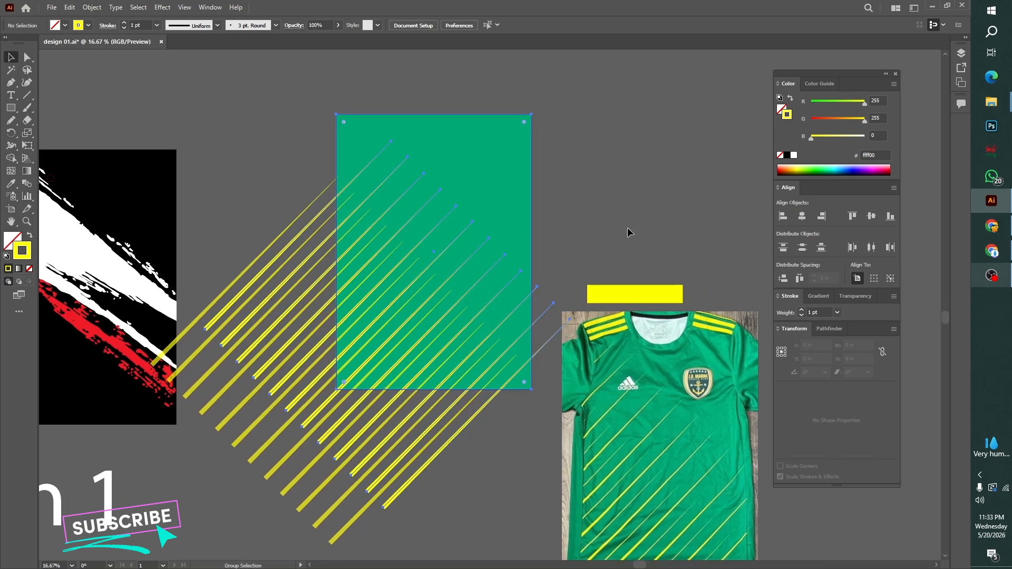
click(628, 227)
drag(628, 228, 608, 228)
Paste a copy of the green background rectangle directly in front of it and bring the copy to the front
drag(448, 193, 615, 189)
key(ctrl+z)
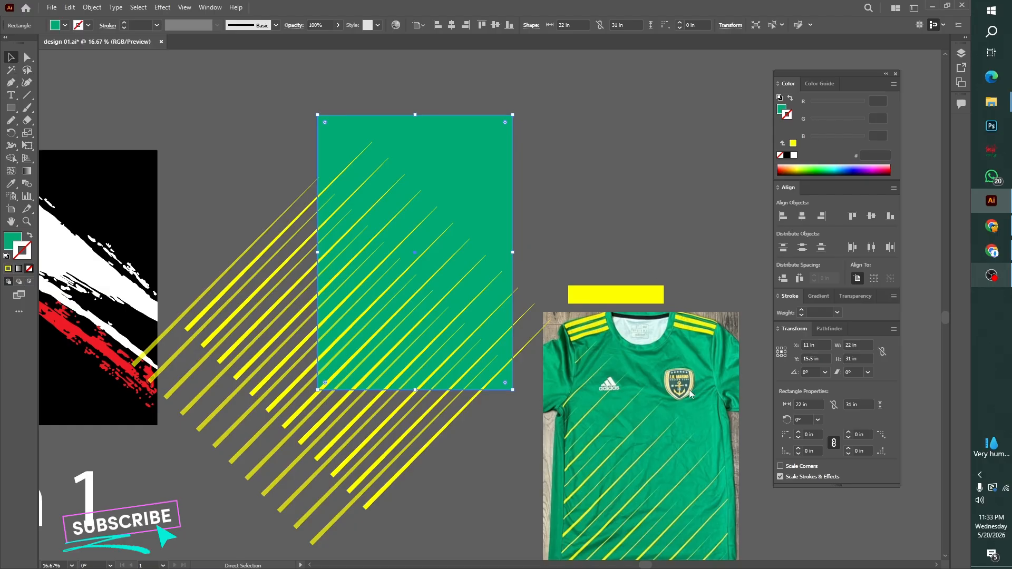
right_click(615, 190)
mouse_move(685, 381)
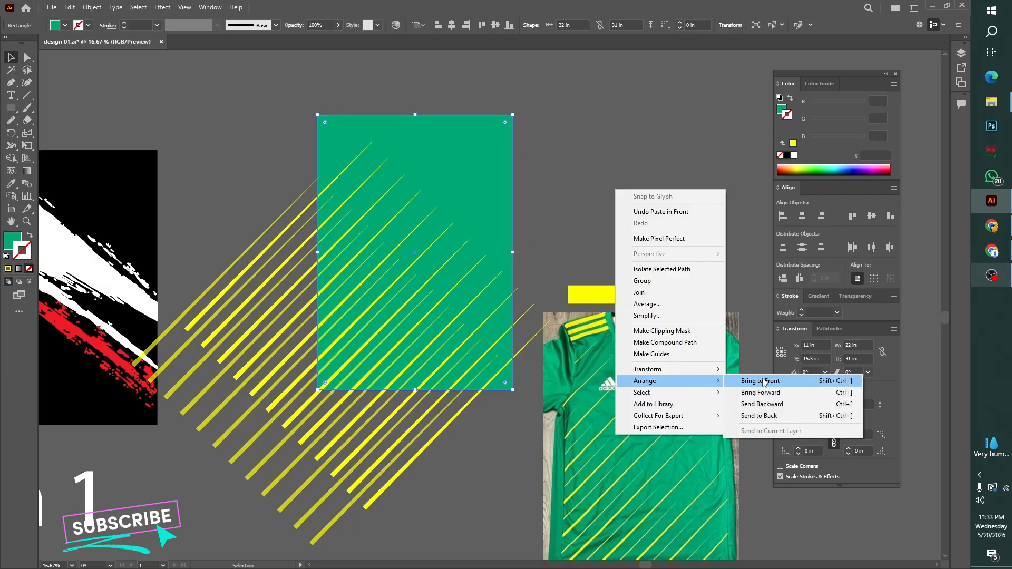
click(766, 381)
Clip both stripe groups and the green background with the front rectangle using a clipping mask
click(267, 194)
drag(269, 154, 490, 482)
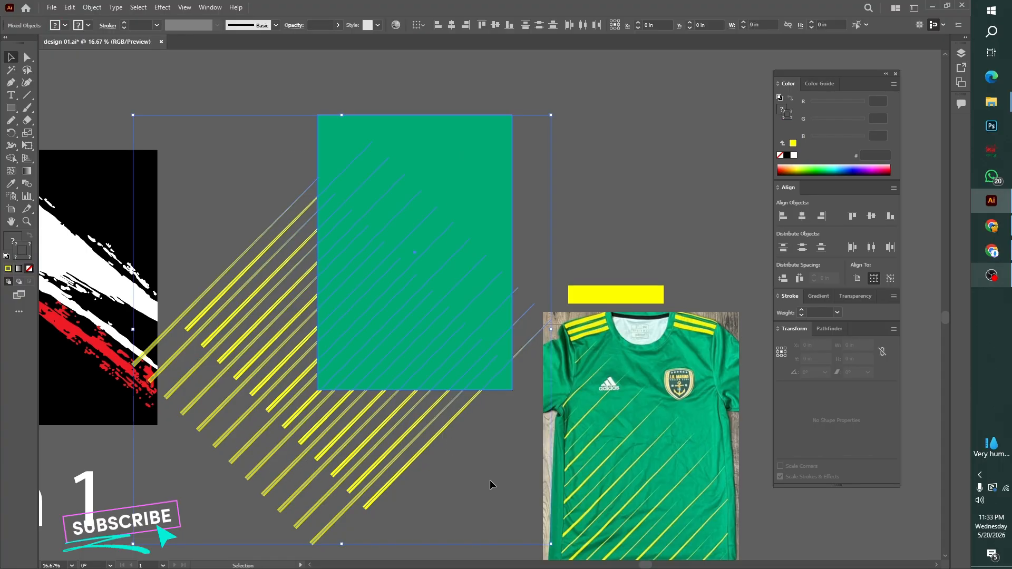
key(ctrl+7)
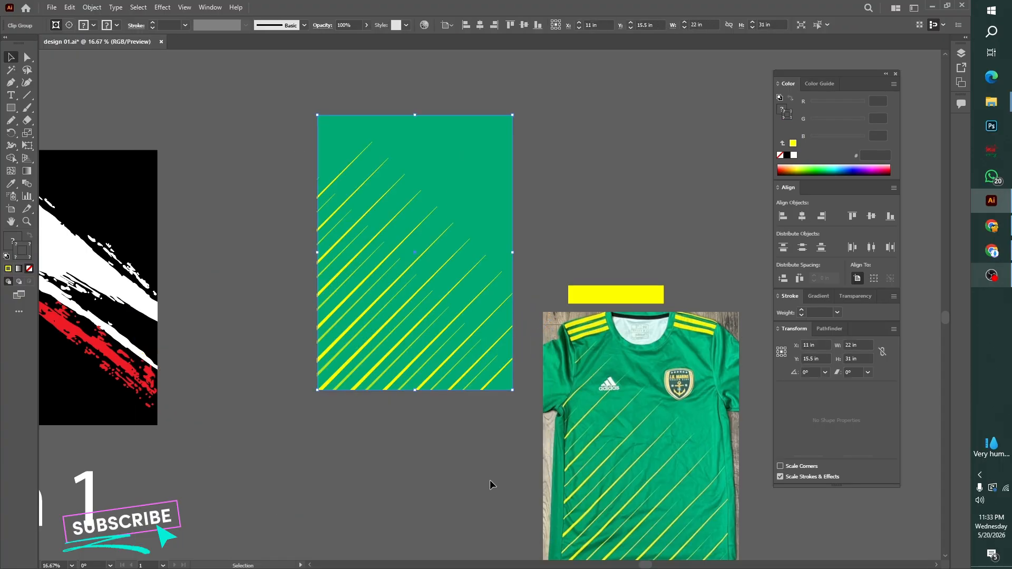
click(491, 483)
Move the jersey reference photo up beside the artboard's right edge and align its bottom with the artboard
click(582, 333)
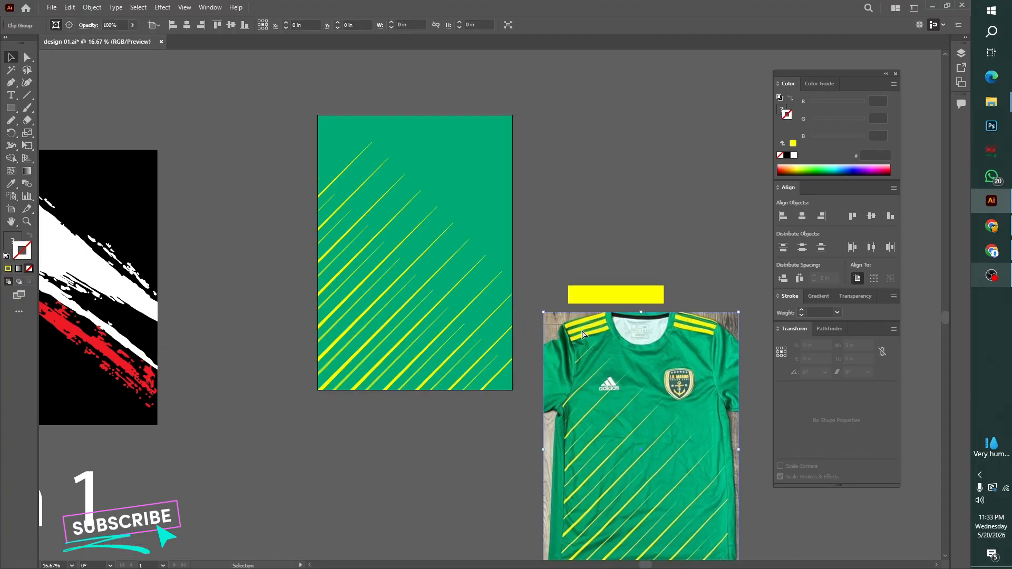
drag(581, 330, 575, 158)
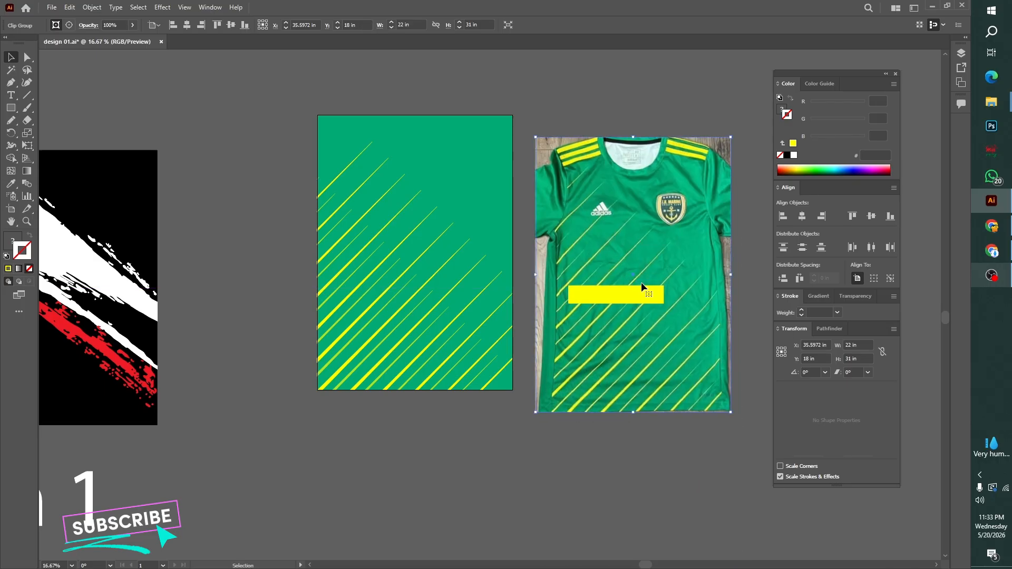
click(243, 26)
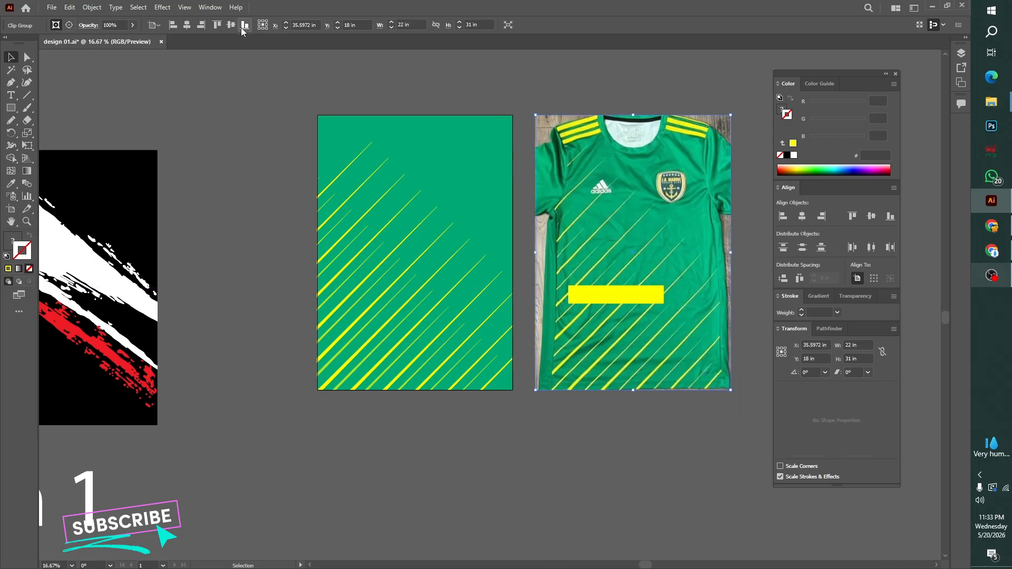
key(ctrl+shift+a)
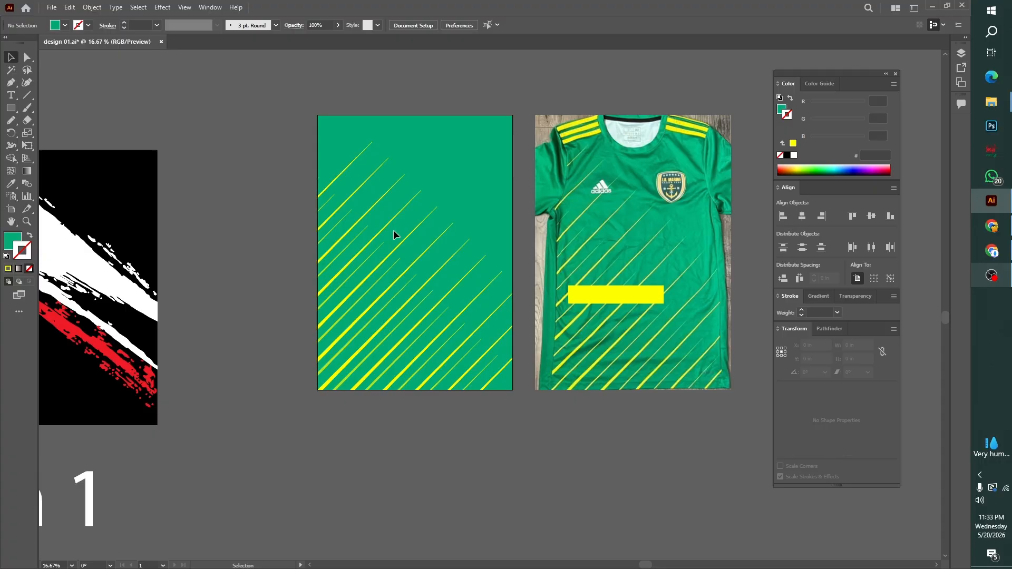
Delete the yellow sample rectangle lying over the jersey photo
click(610, 290)
key(Delete)
key(ctrl+0)
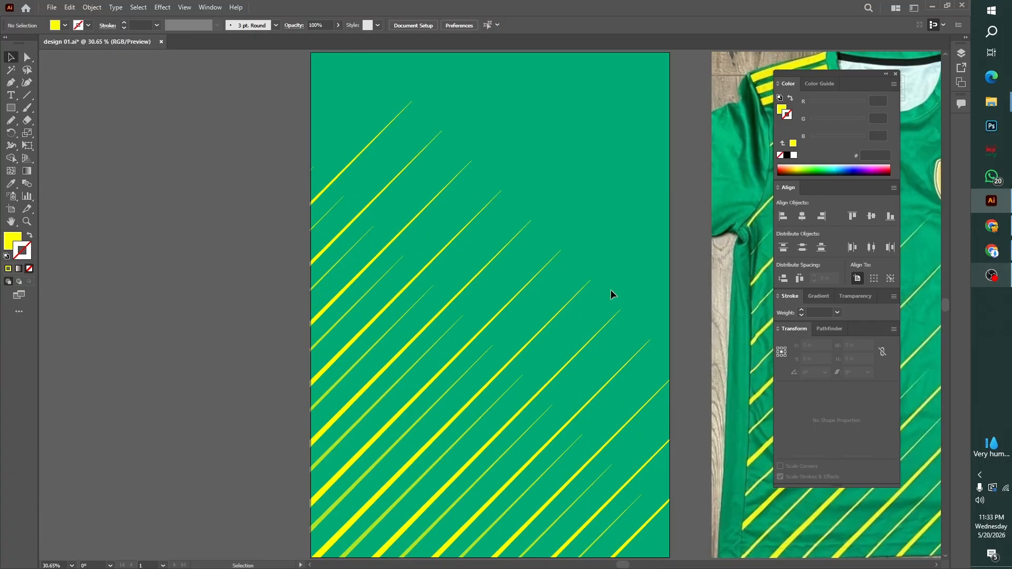
key(ctrl+equal)
key(ctrl+equal)
drag(593, 312, 503, 366)
key(ctrl+minus)
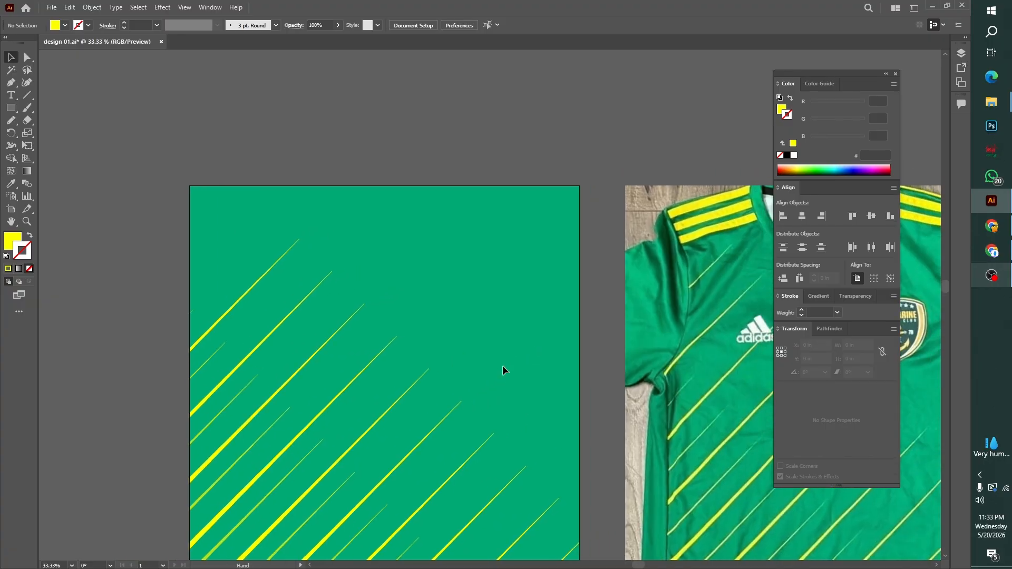
click(11, 83)
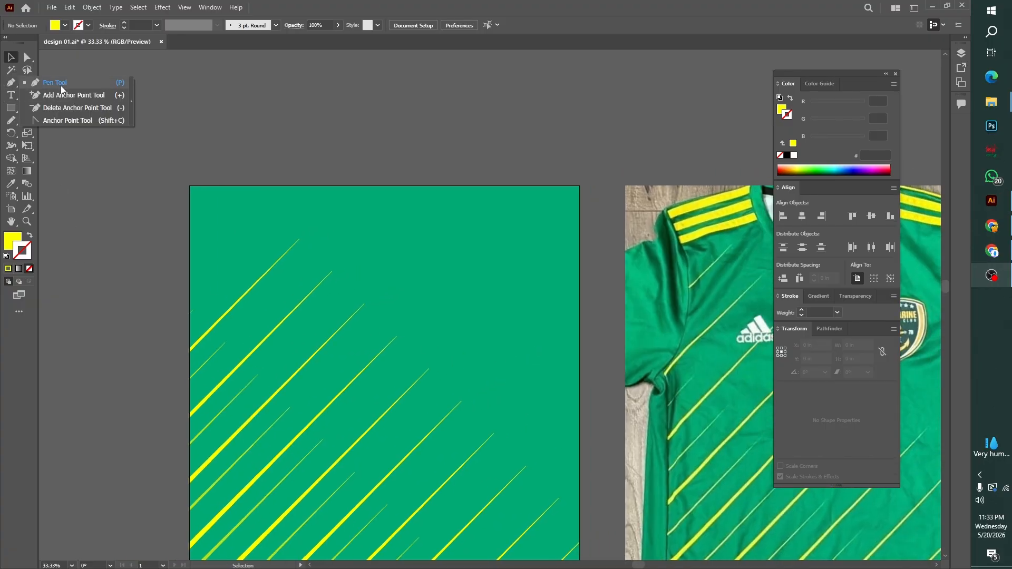
click(63, 86)
click(139, 252)
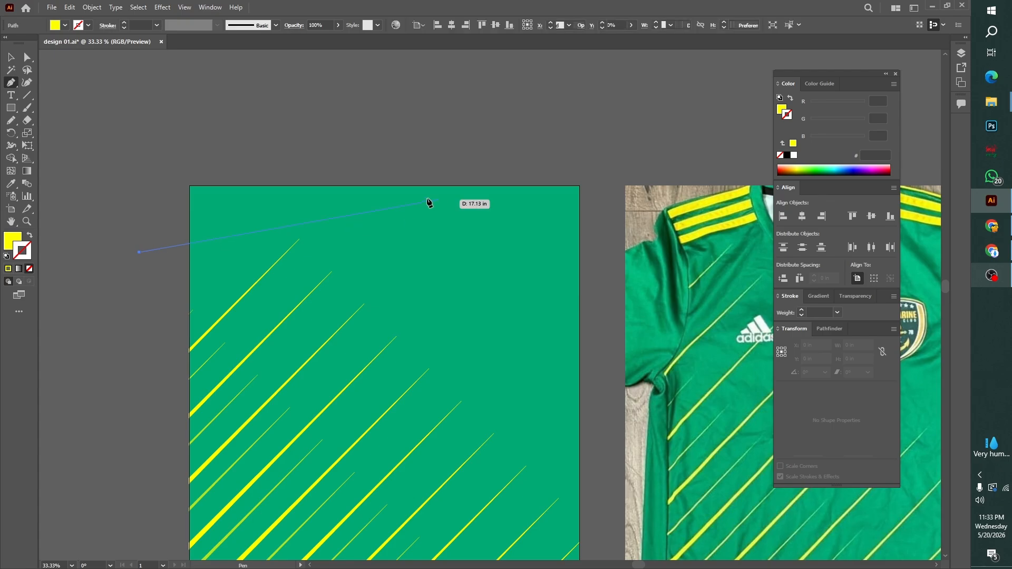
key(ctrl)
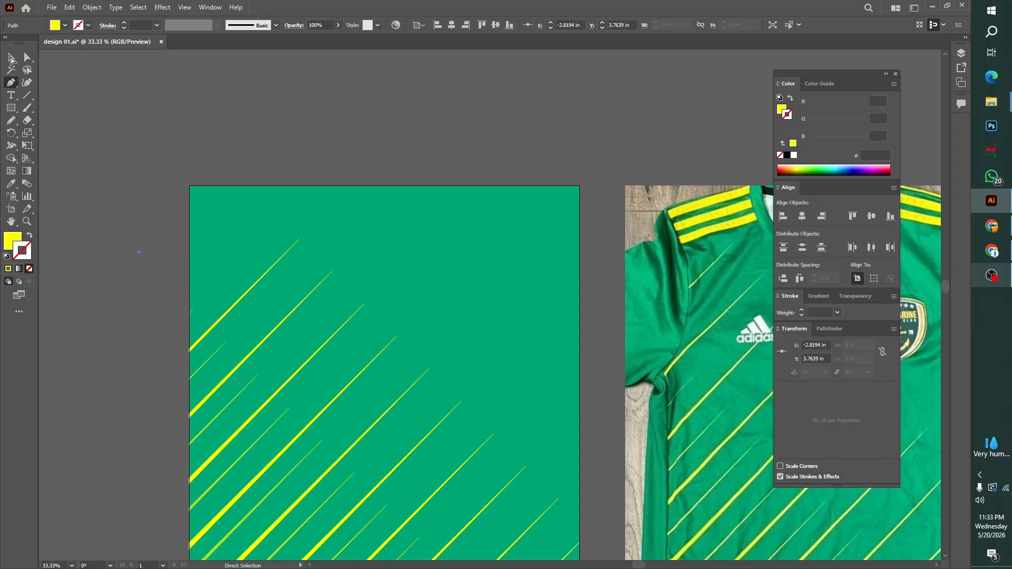
Show the rulers, deselect the unfinished path, and save the document
key(ctrl+r)
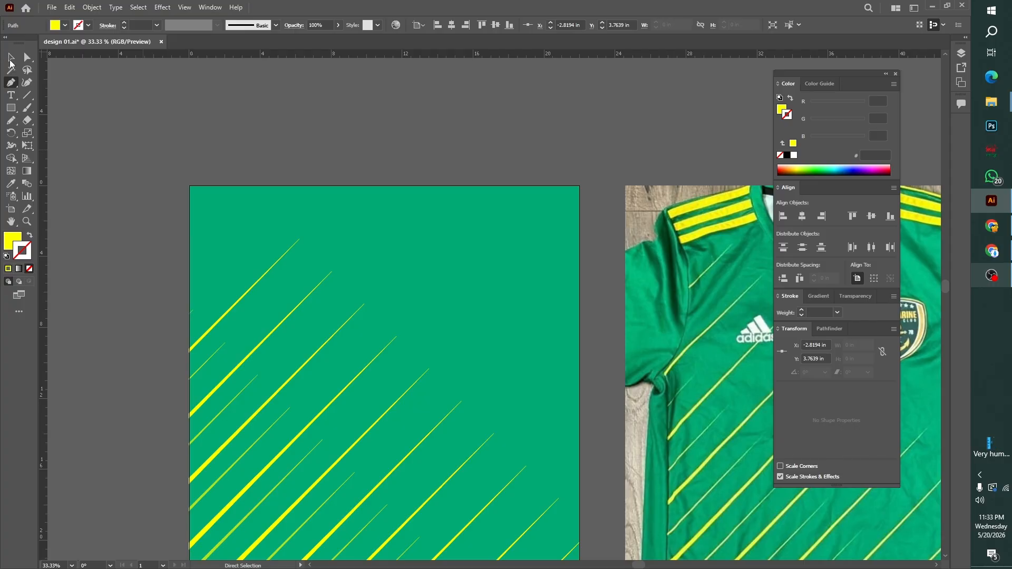
click(10, 60)
click(102, 136)
key(ctrl+s)
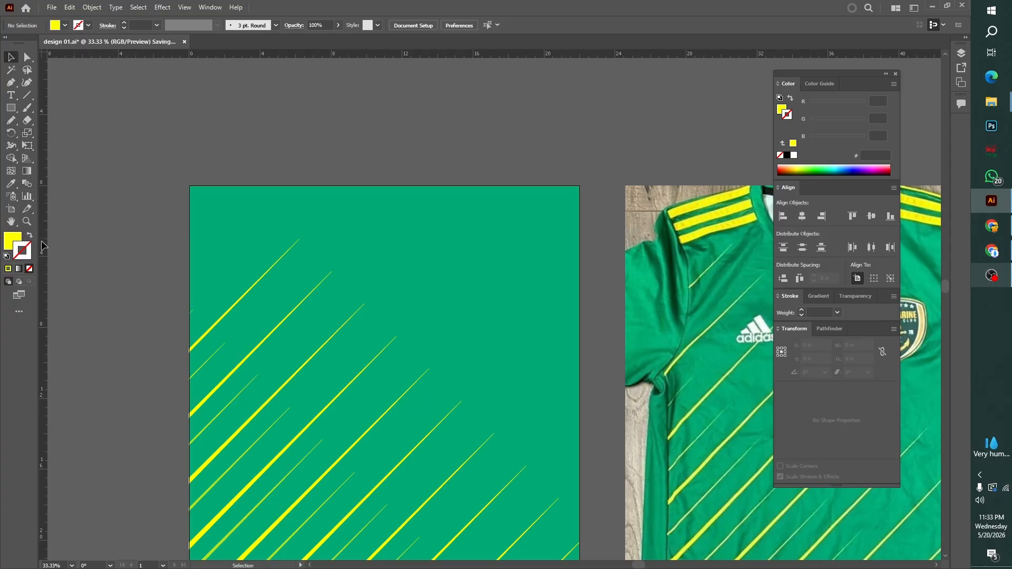
Add a vertical ruler guide, unlock the guides, and center it horizontally on the artboard
drag(42, 242, 354, 221)
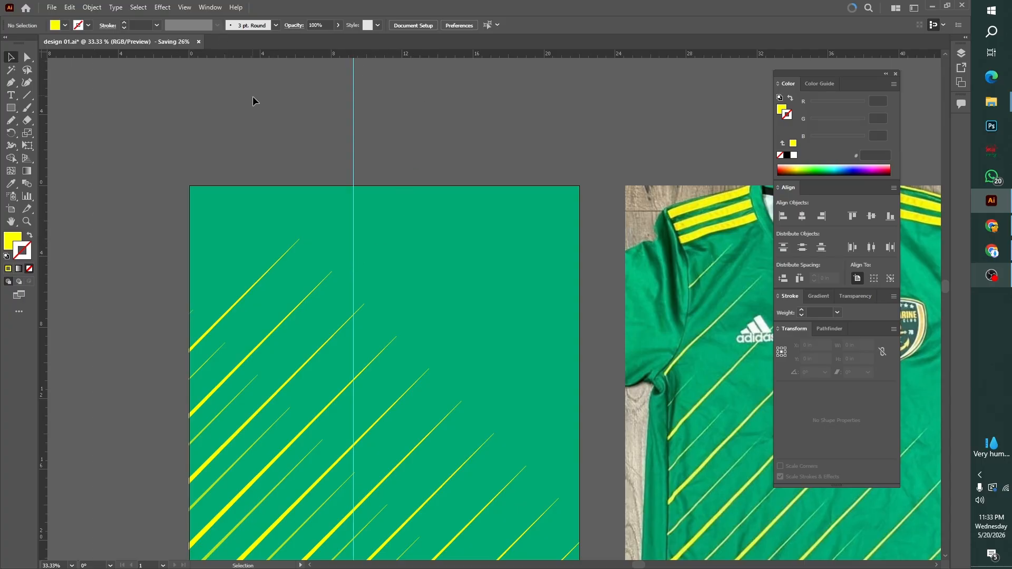
right_click(540, 200)
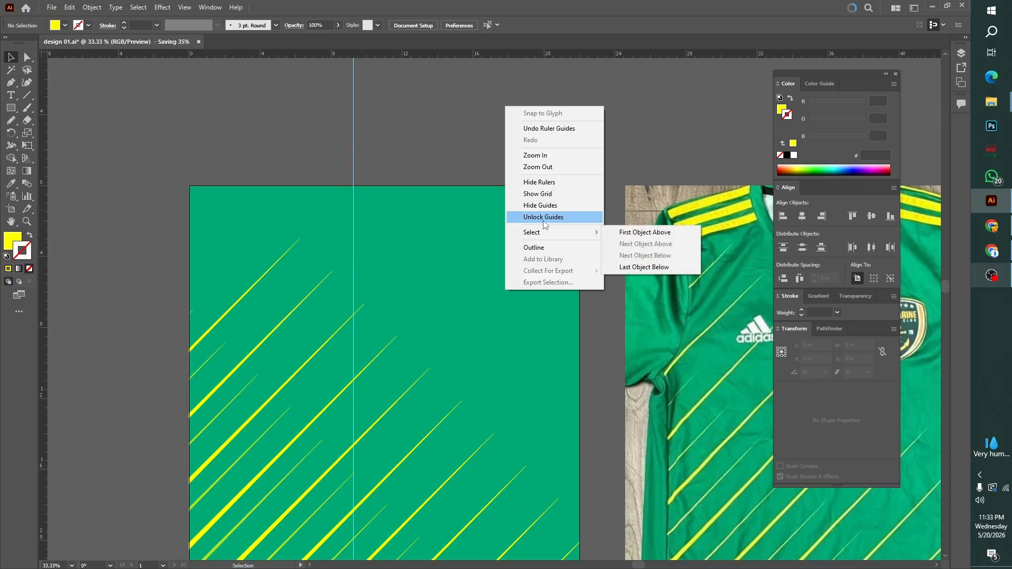
click(543, 220)
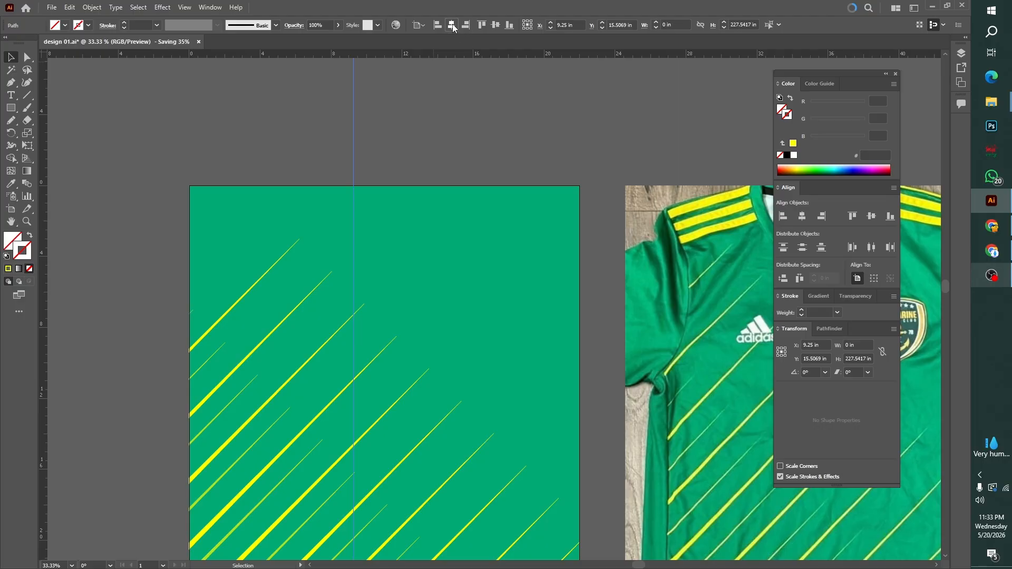
click(452, 25)
key(ctrl+shift+a)
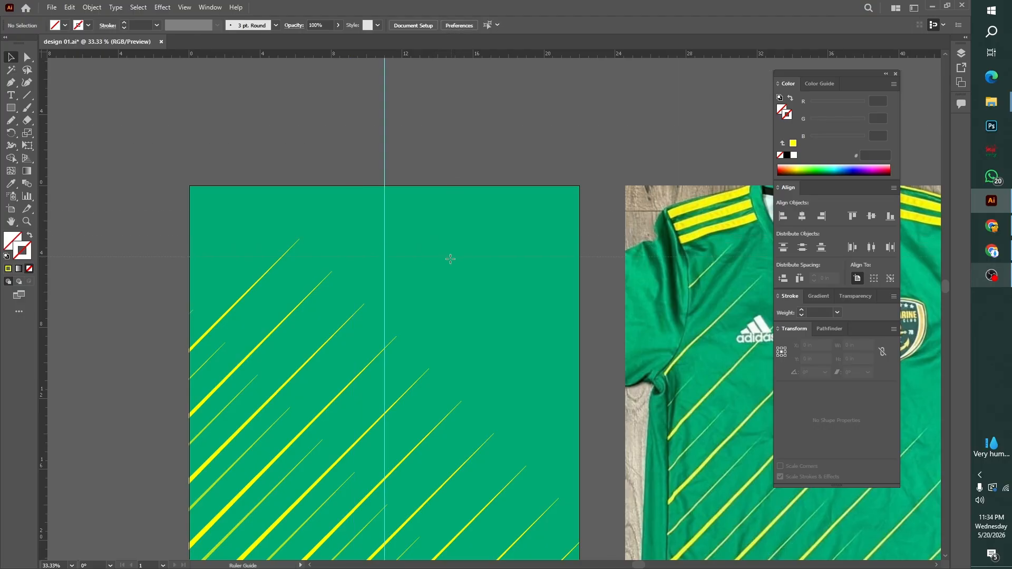
Place two horizontal guides across the artboard's upper part, at about 5.33 in and 1.33 in, and lock the guides
drag(450, 280, 450, 281)
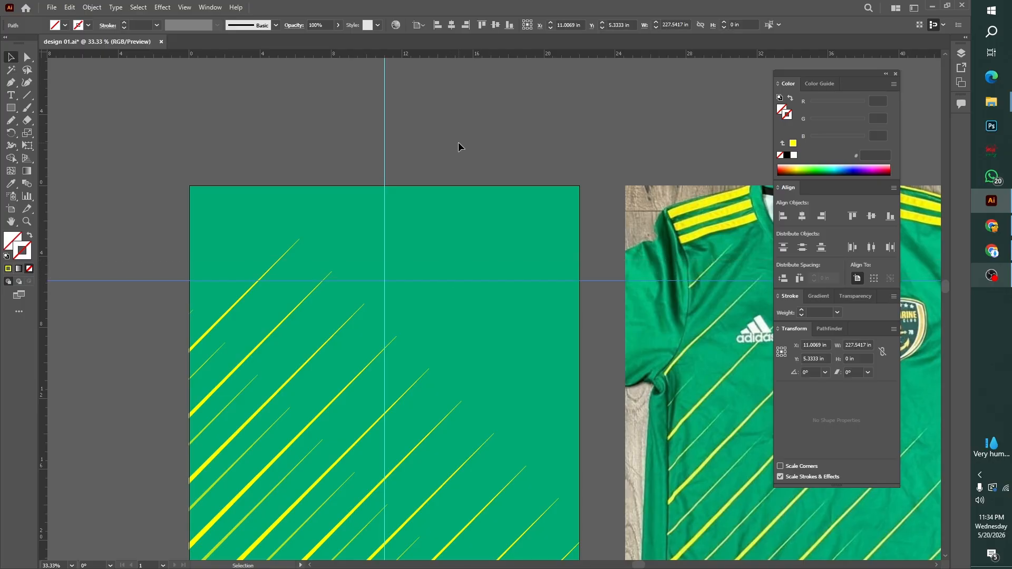
drag(455, 56, 457, 208)
key(ctrl+shift+a)
key(ctrl+0)
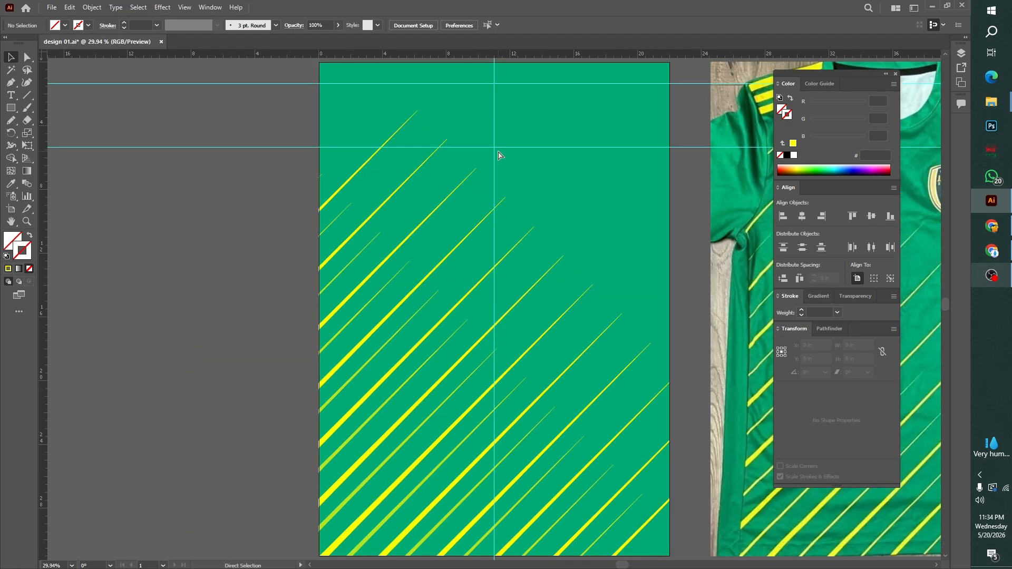
scroll(212, 136, up, 1)
right_click(223, 231)
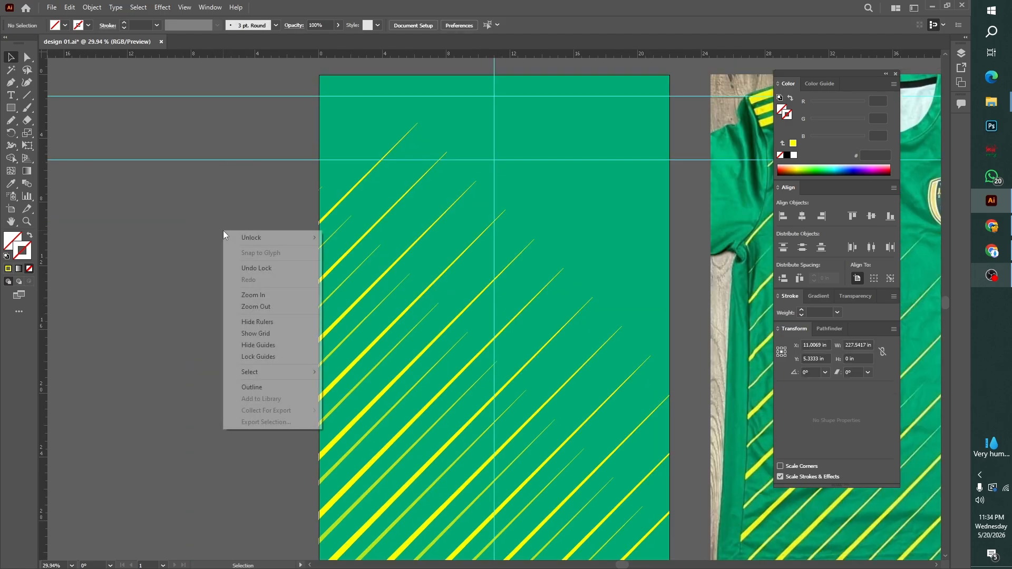
click(253, 357)
Add a vertical guide, unlock the guides, align it with the artboard's left edge, and nudge it outward to X -2 in
drag(236, 272, 190, 378)
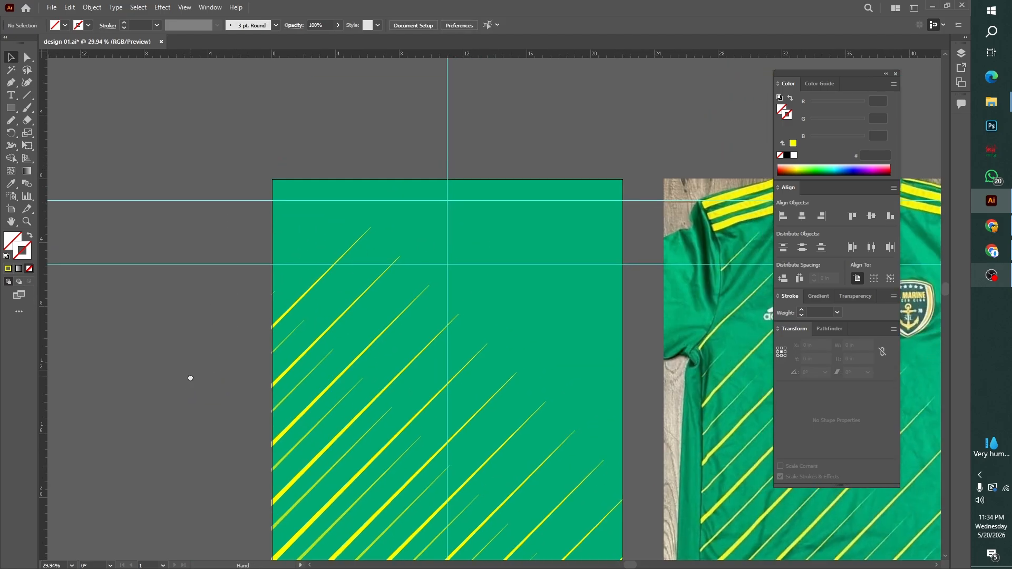
key(ctrl+plus)
key(ctrl+plus)
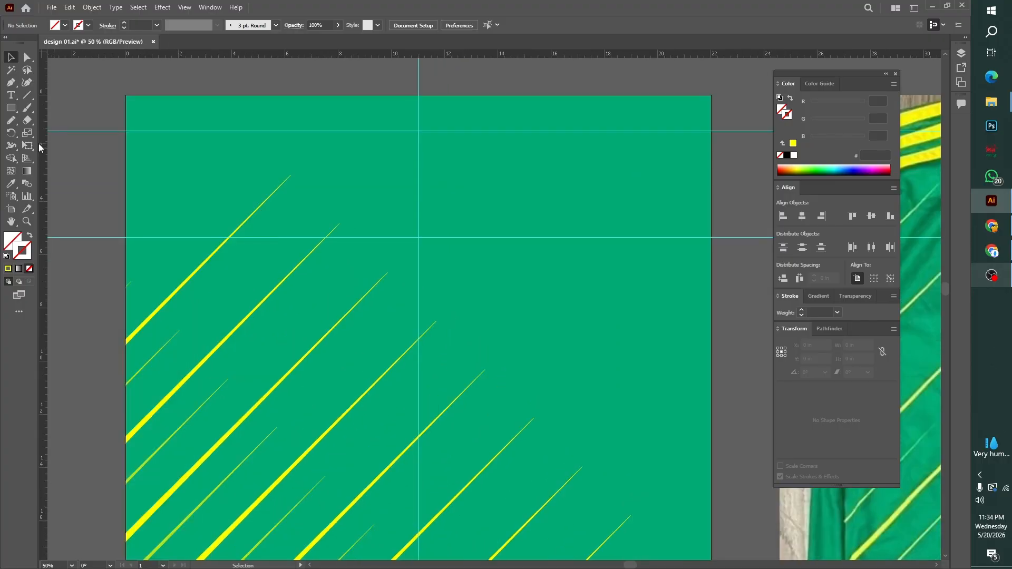
key(ctrl+minus)
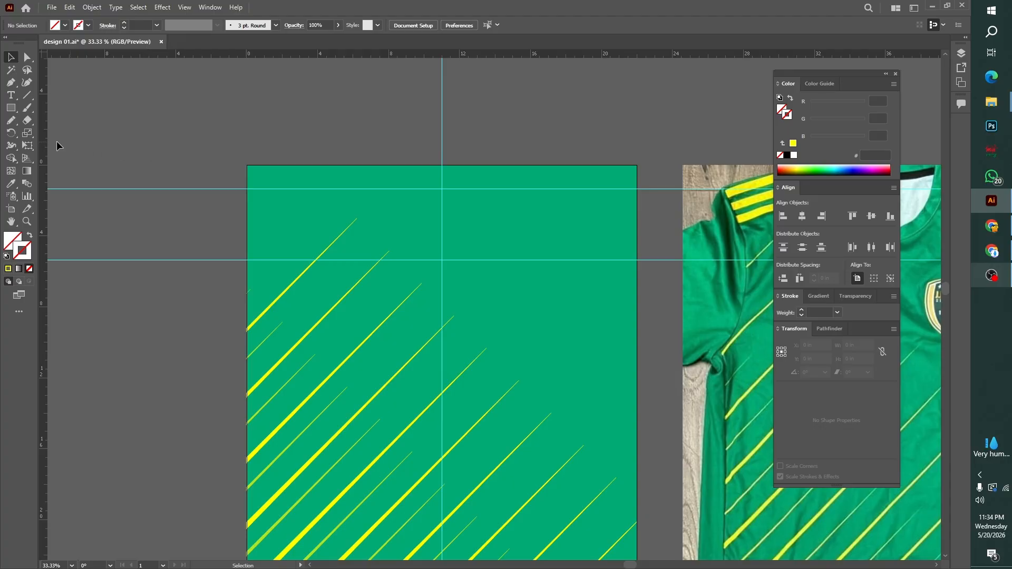
drag(46, 141, 239, 154)
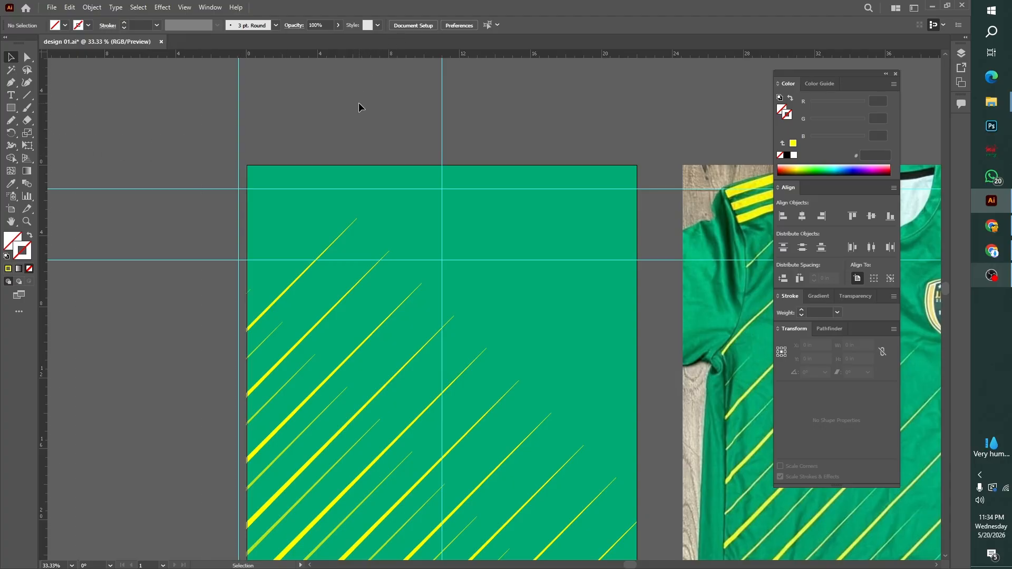
right_click(328, 90)
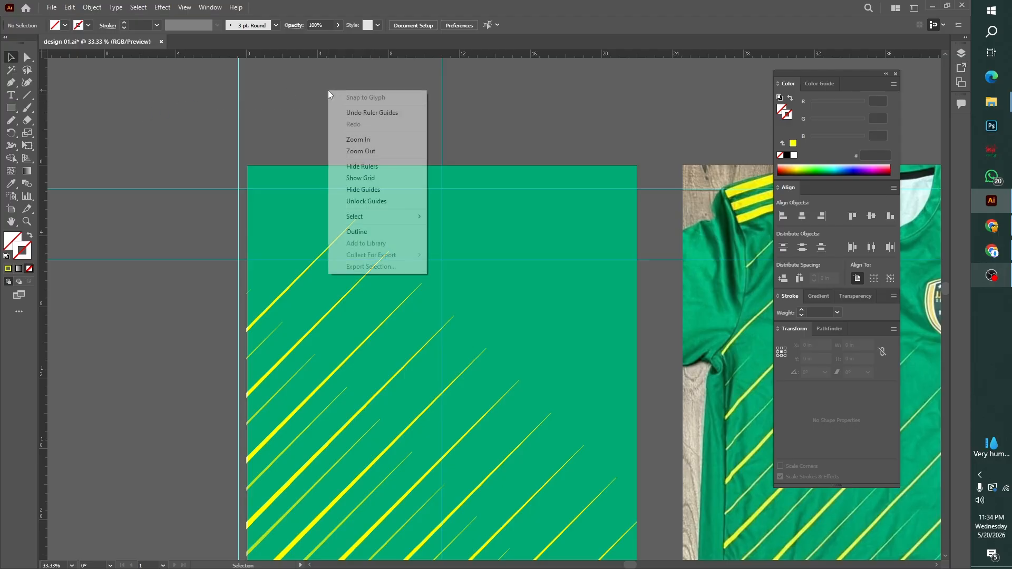
click(369, 200)
drag(376, 106, 126, 141)
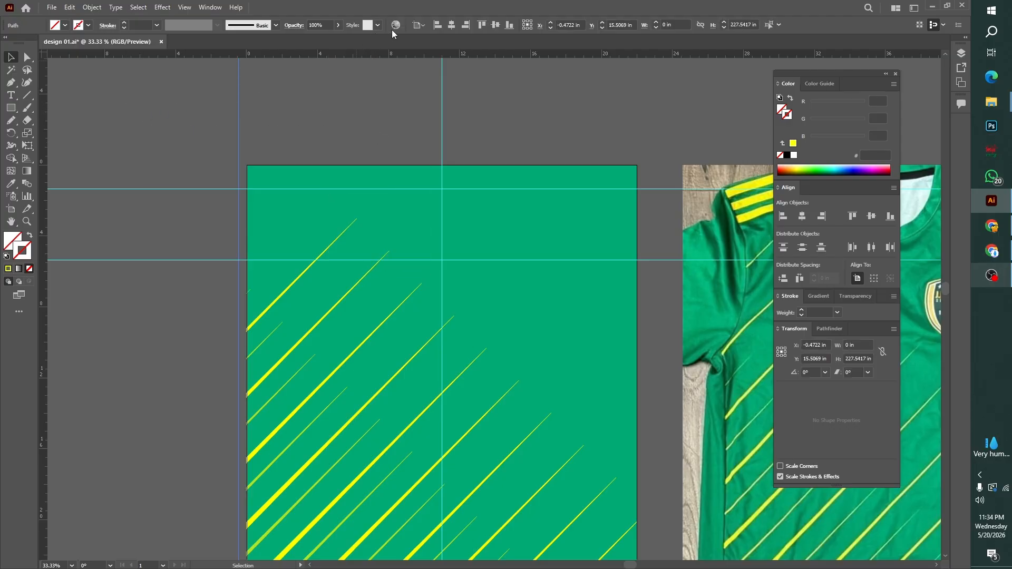
click(443, 27)
key(Left)
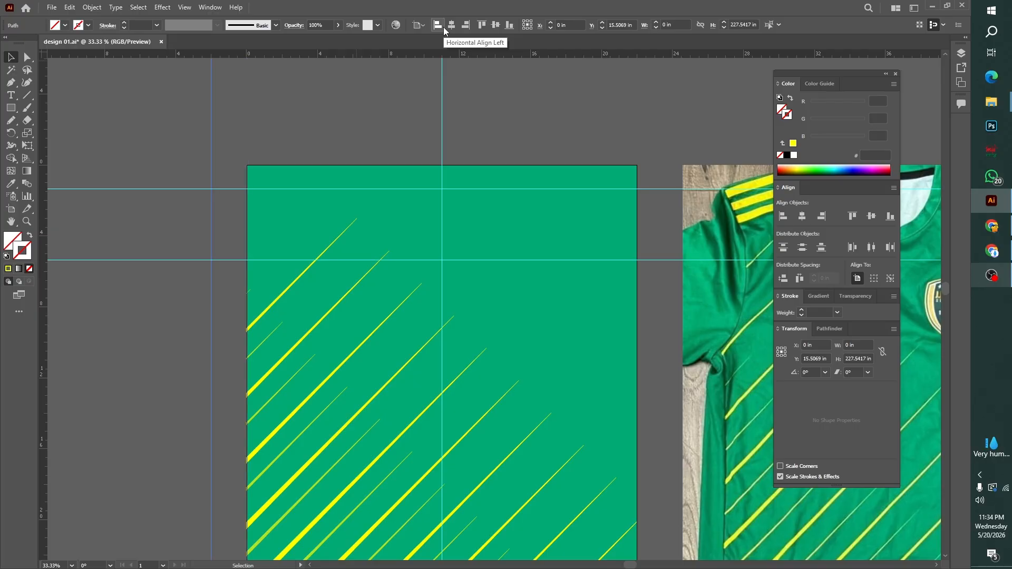
click(310, 116)
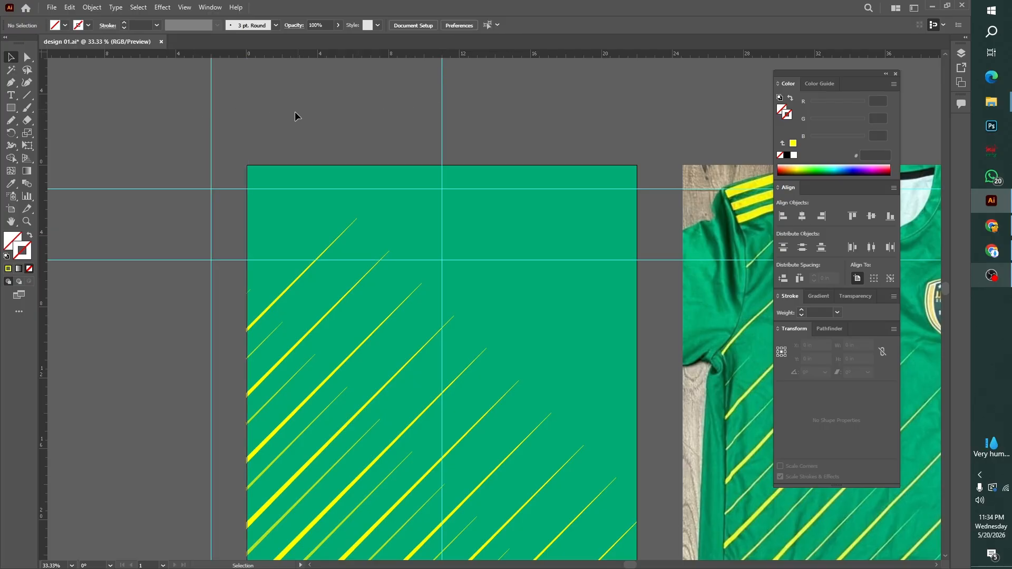
Add another vertical guide, align it with the artboard's right edge, and nudge it outward to X 24 in
drag(47, 162, 592, 240)
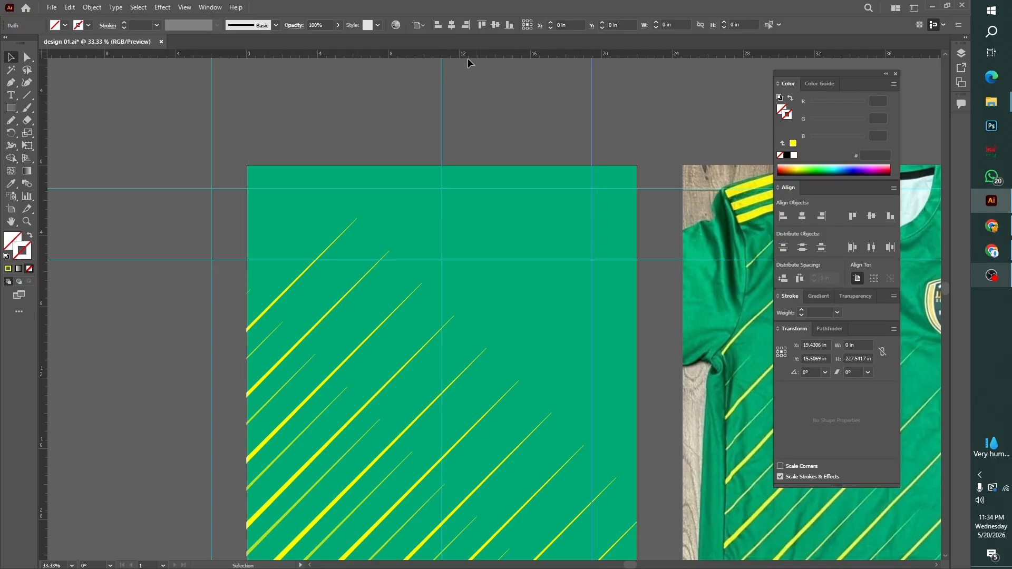
click(464, 27)
key(Right)
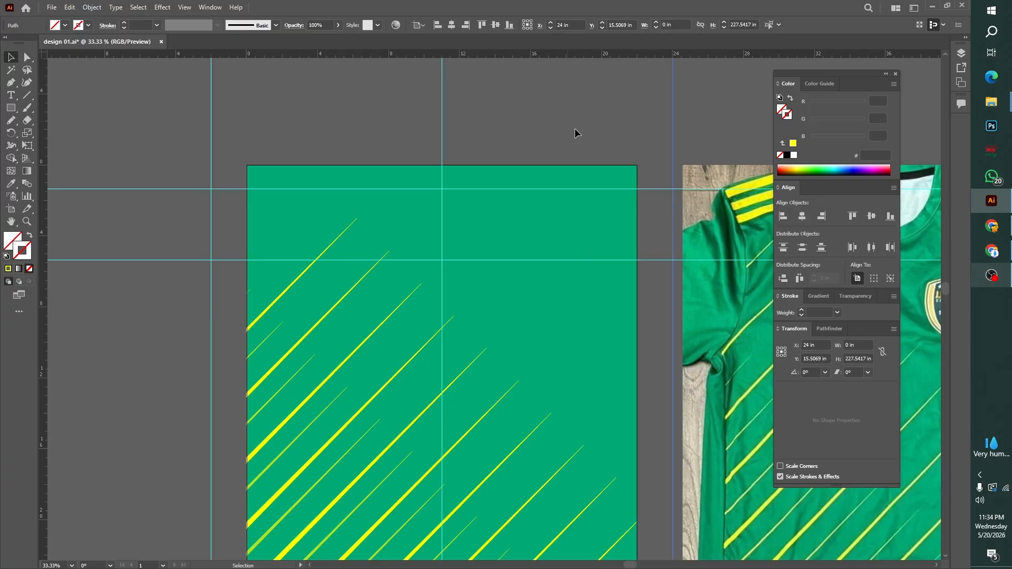
click(649, 313)
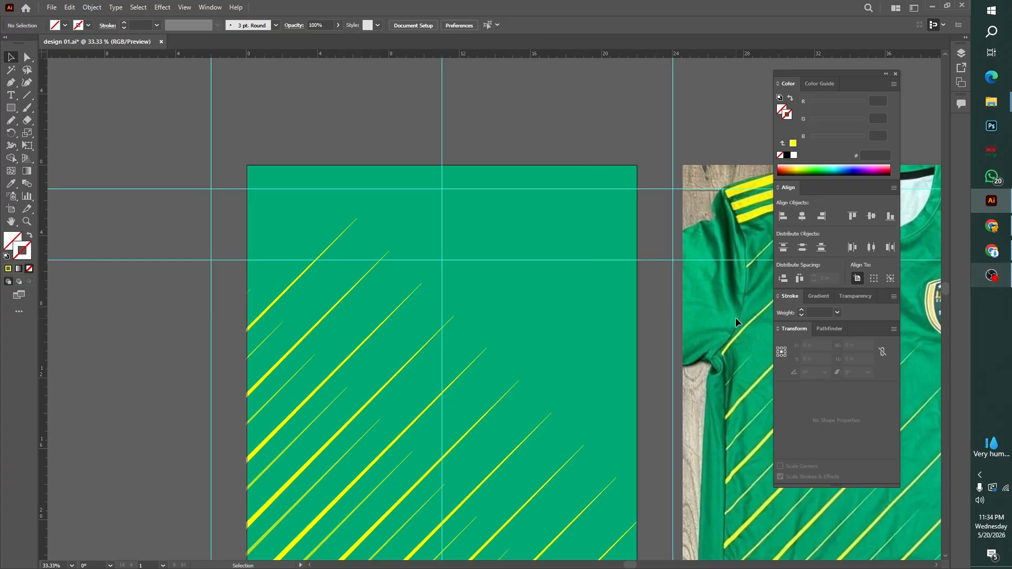
Draw an open chevron path with the Pen tool, from the left guide's lower intersection up to the center guide and down to the right guide
key(ctrl+plus)
drag(736, 319, 741, 367)
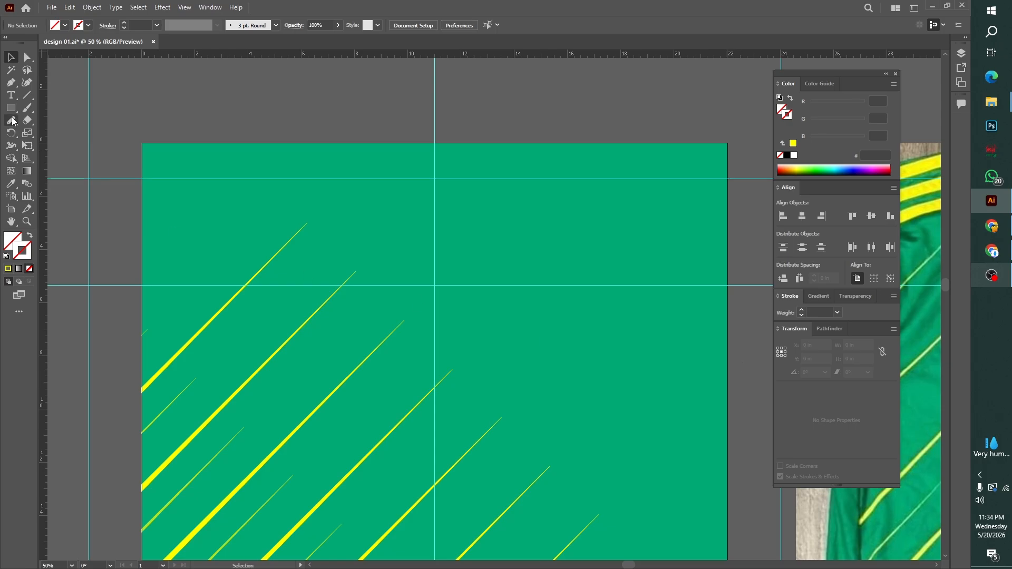
right_click(13, 84)
click(54, 85)
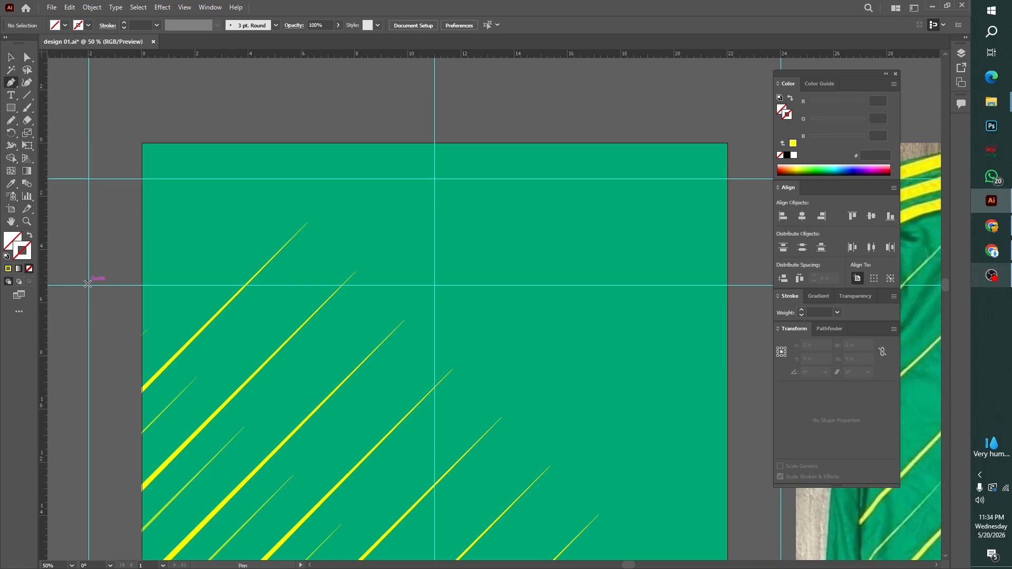
click(89, 286)
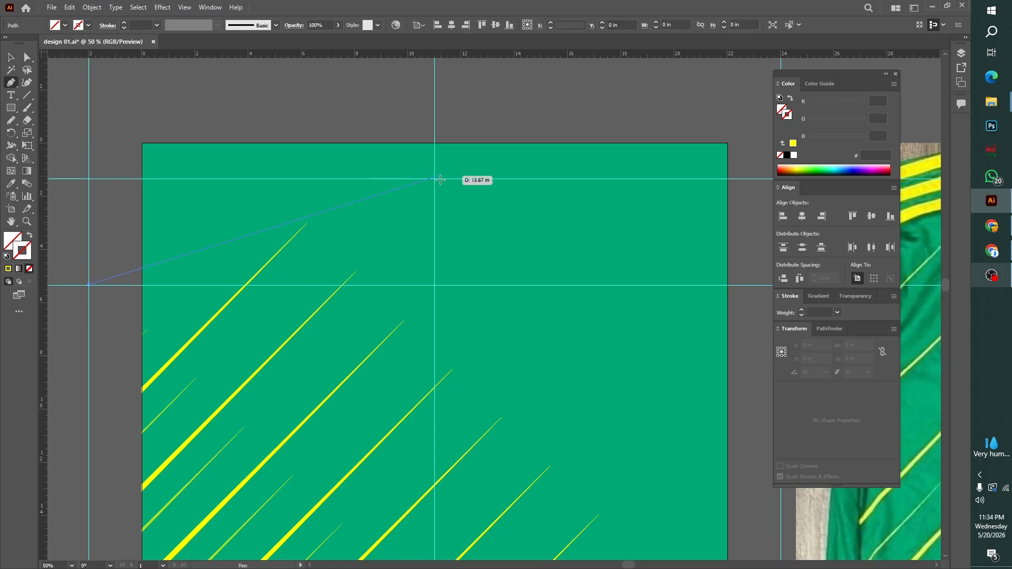
click(435, 179)
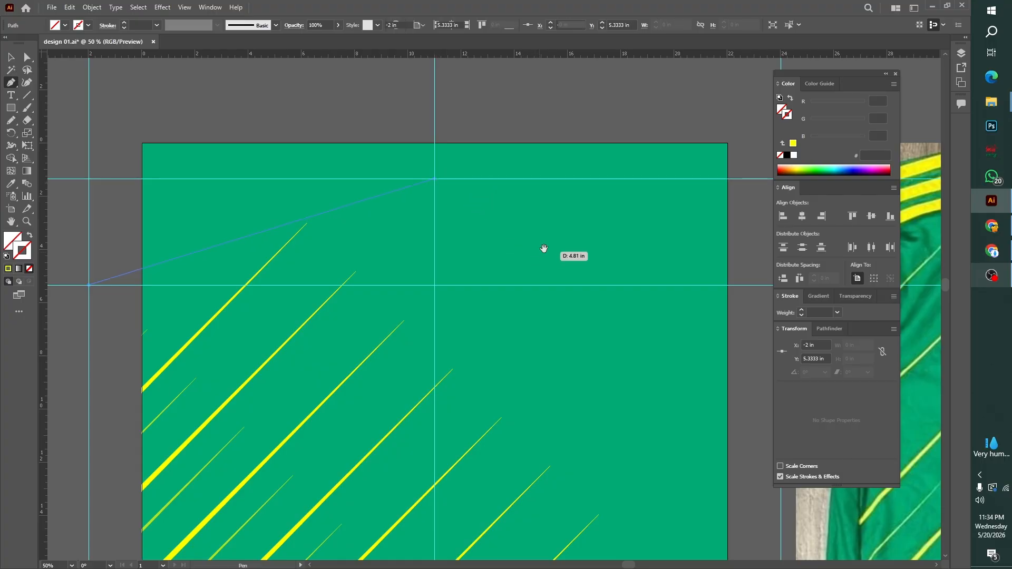
drag(542, 251, 341, 233)
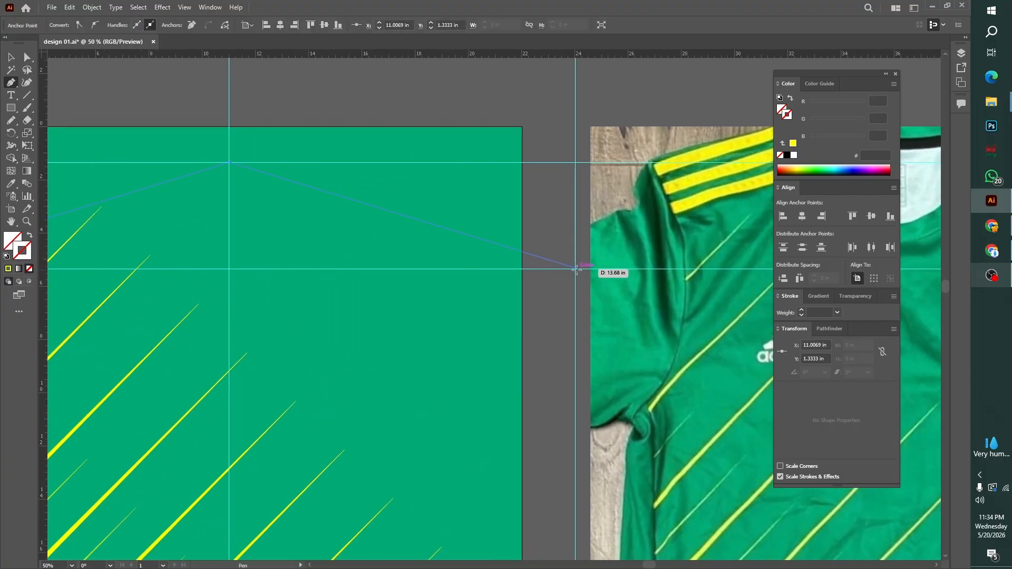
click(575, 269)
key(v)
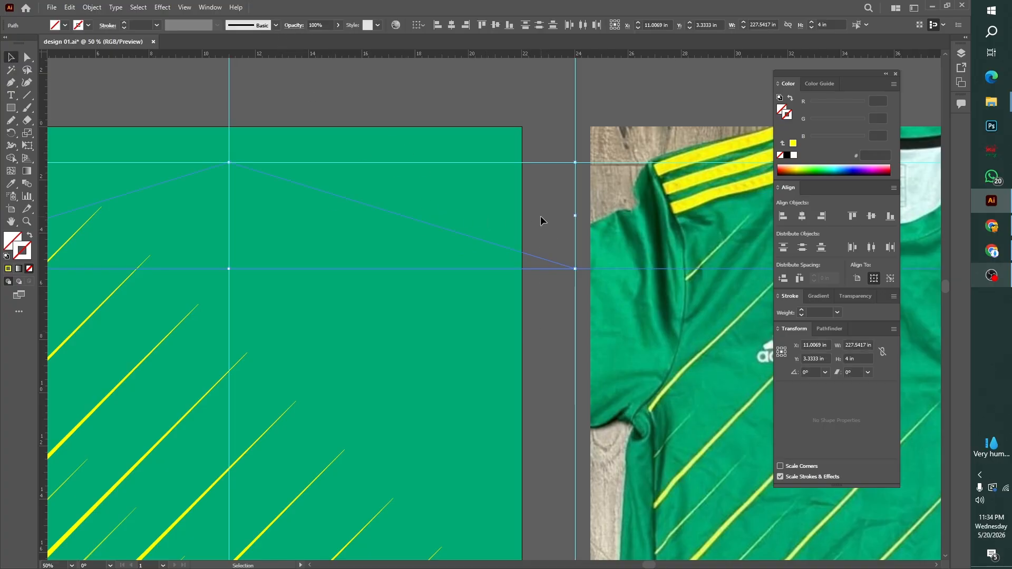
Deselect the chevron path and guides, and lock the guides
click(541, 217)
right_click(496, 79)
click(520, 190)
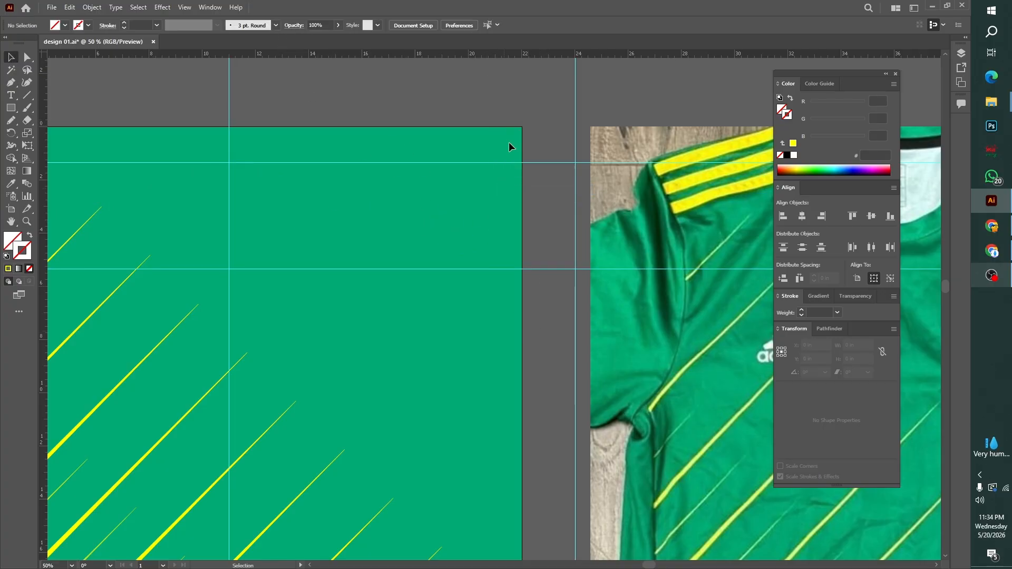
Select the chevron path and give it a yellow stroke with a weight of 1 cm
drag(470, 225, 415, 246)
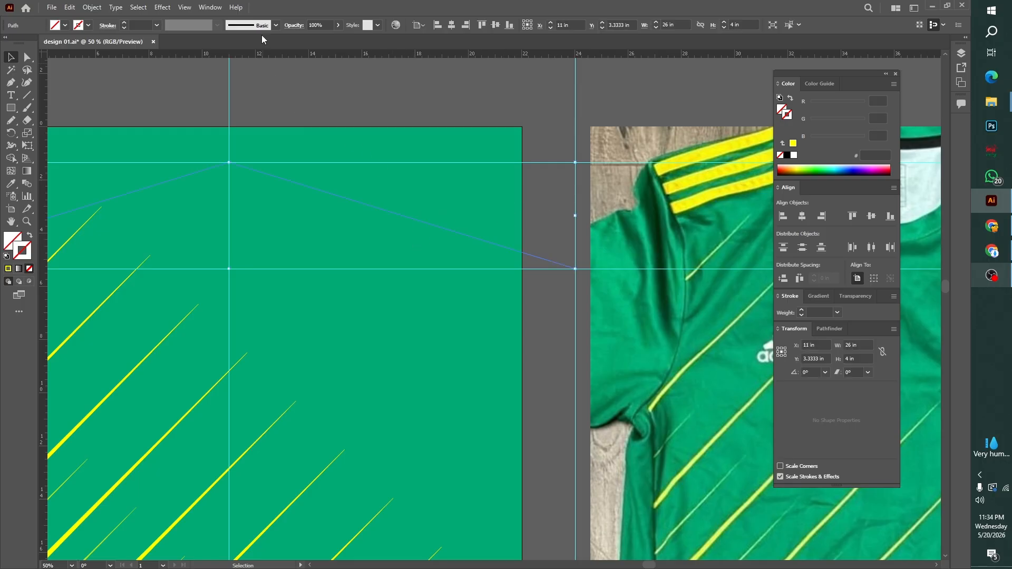
click(156, 25)
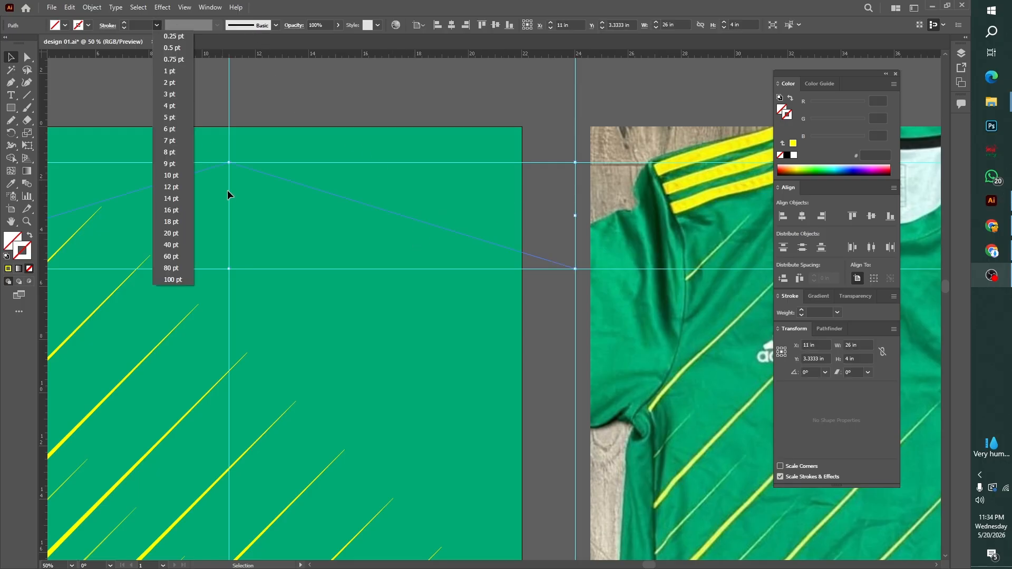
click(130, 21)
click(136, 25)
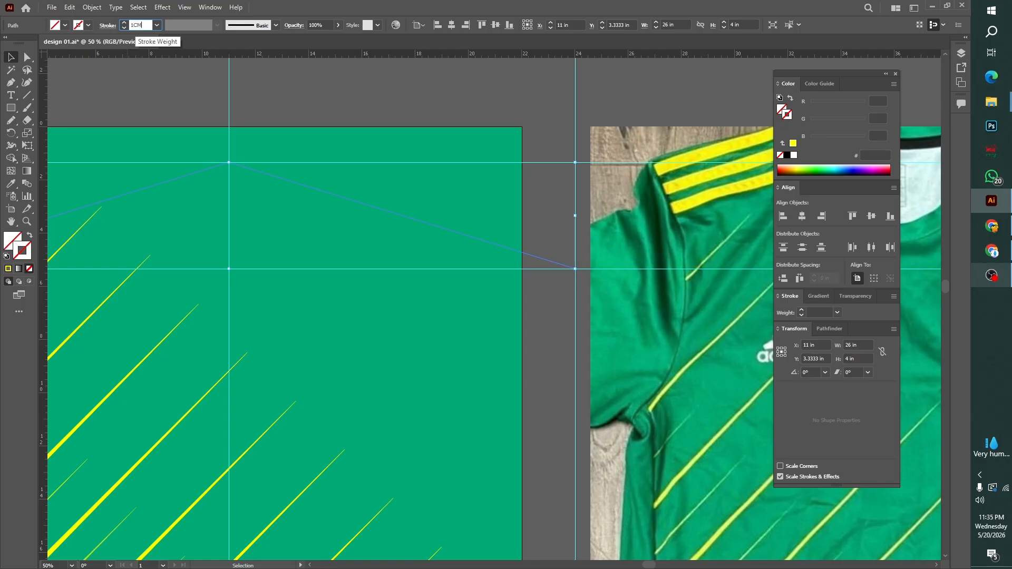
key(Return)
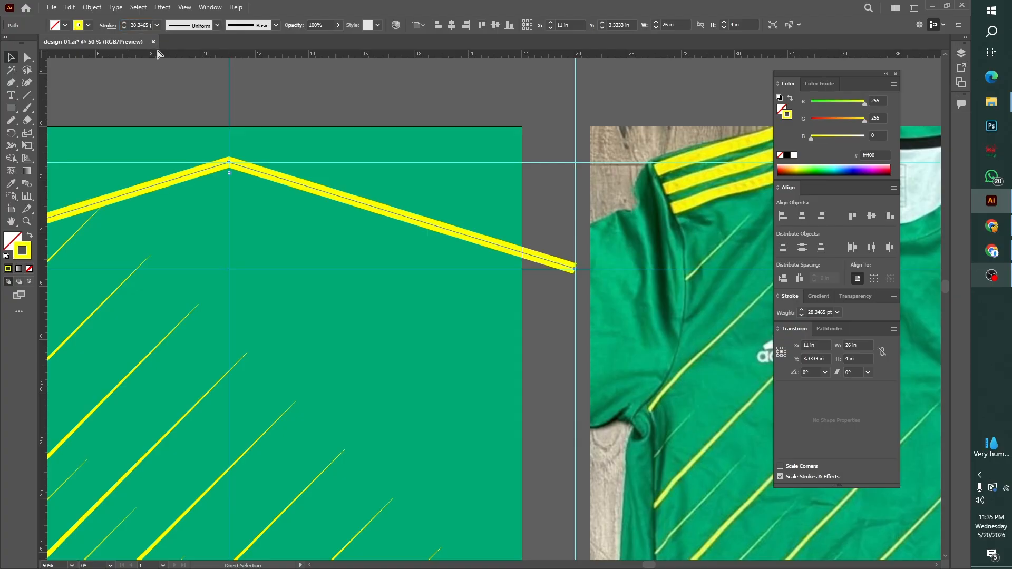
Move the yellow chevron up to about Y 2.93 in, above the upper horizontal guide, and deselect it
key(ctrl+minus)
key(ctrl+minus)
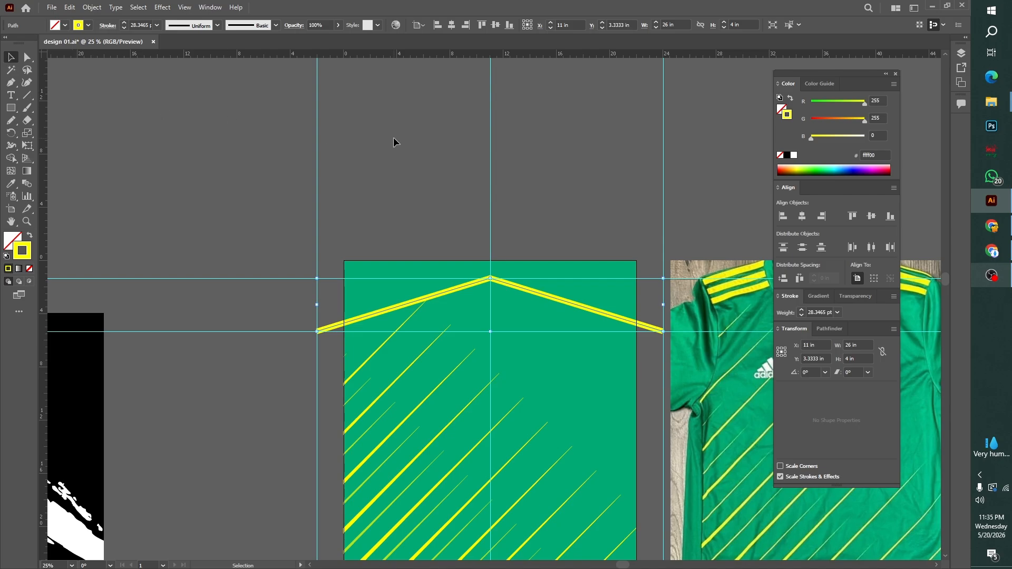
click(394, 141)
drag(565, 190, 406, 173)
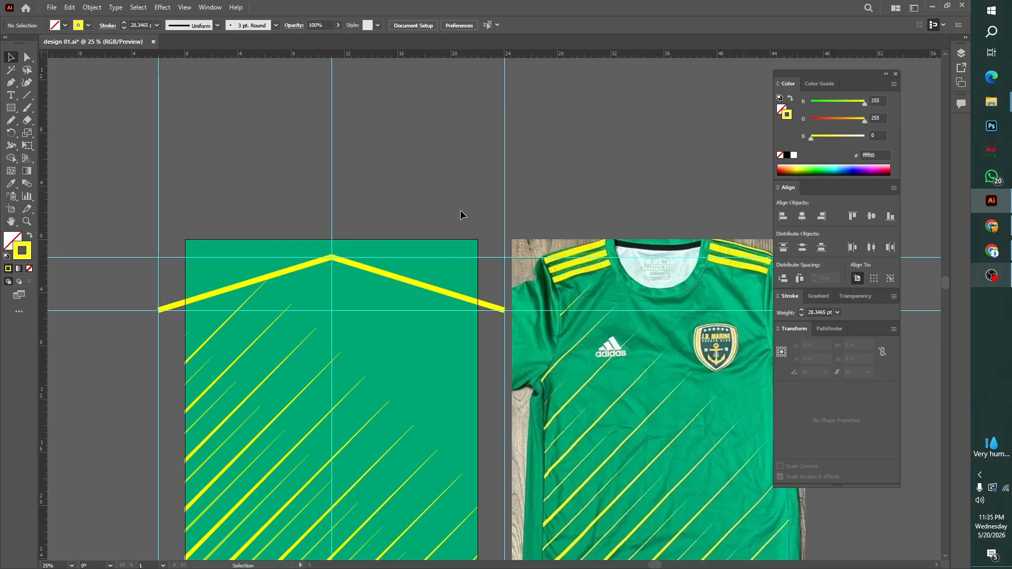
click(422, 285)
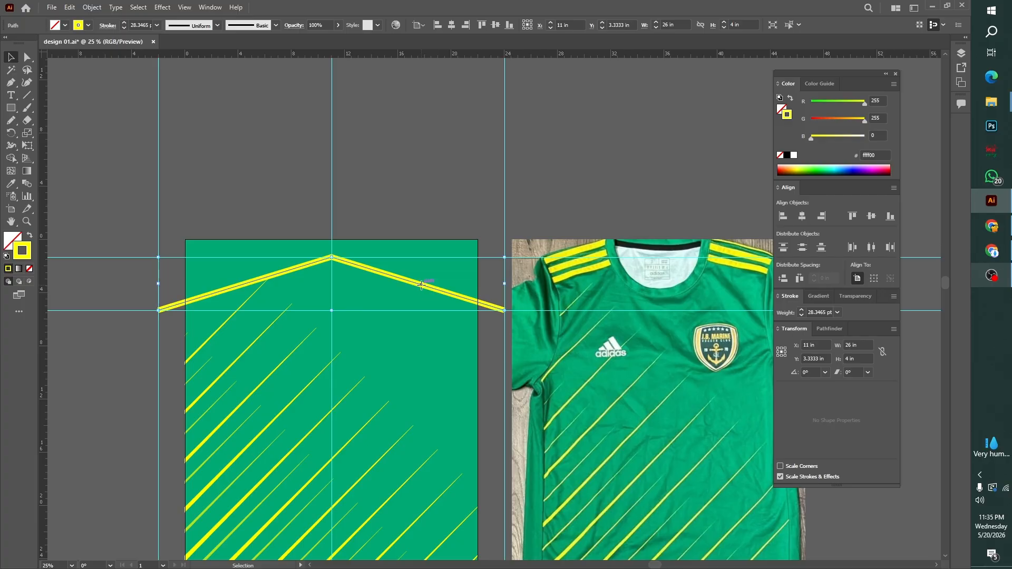
drag(421, 285, 399, 278)
click(389, 168)
key(ctrl+plus)
key(ctrl+plus)
key(ctrl+plus)
key(ctrl+plus)
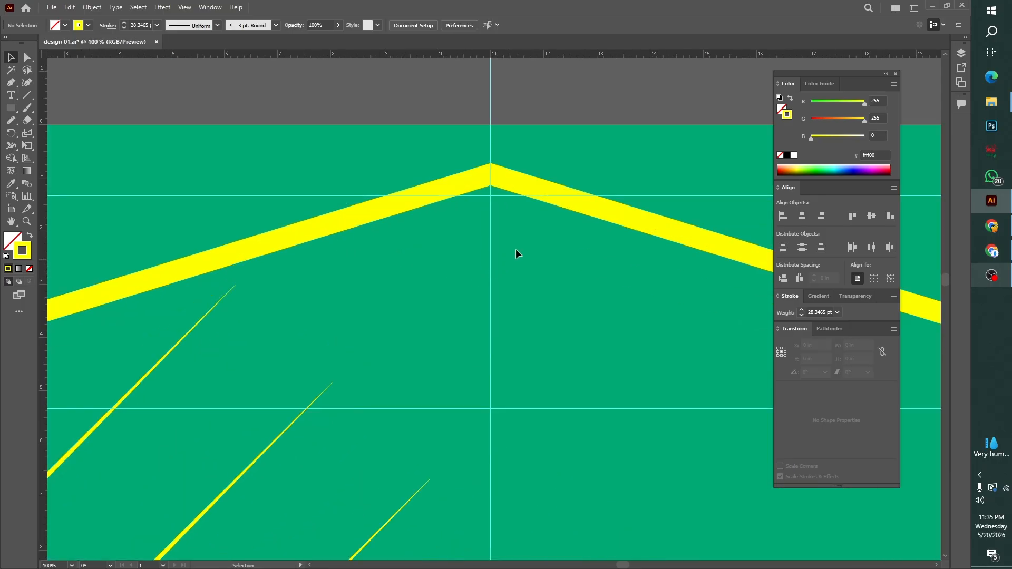
Copy the chevron straight down to Y 3.3333 in and repeat the copy at the same spacing until Y 4.9444 in
key(ctrl+z)
double_click(529, 196)
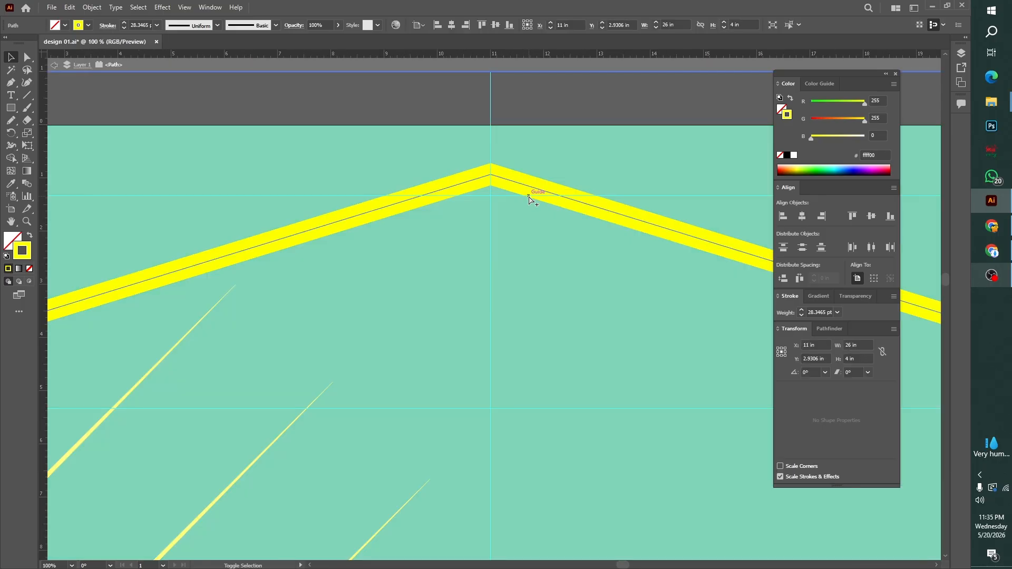
double_click(555, 67)
drag(583, 202, 583, 226)
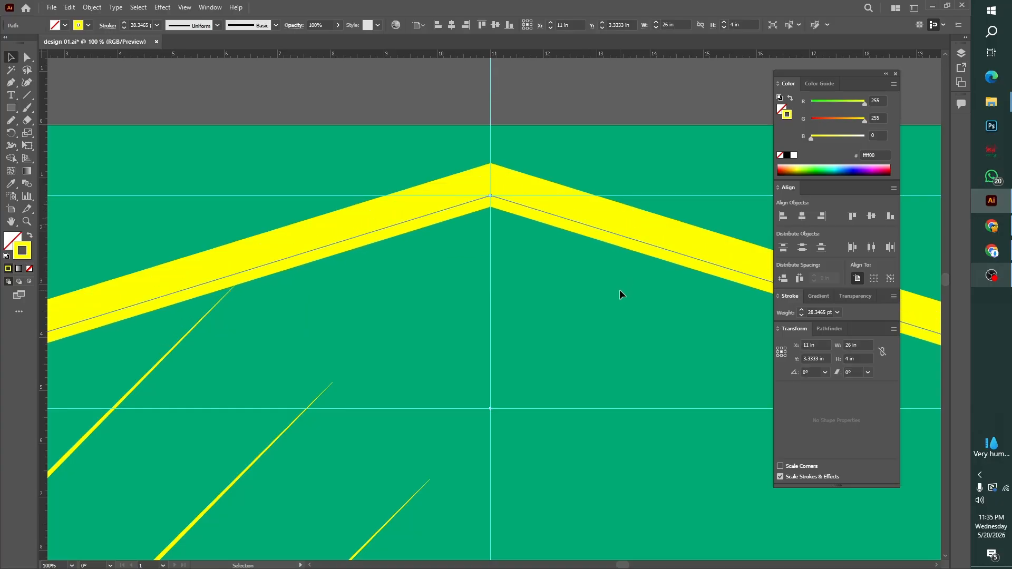
key(ctrl+d)
key(ctrl+d)
key(ctrl+d)
key(ctrl+d)
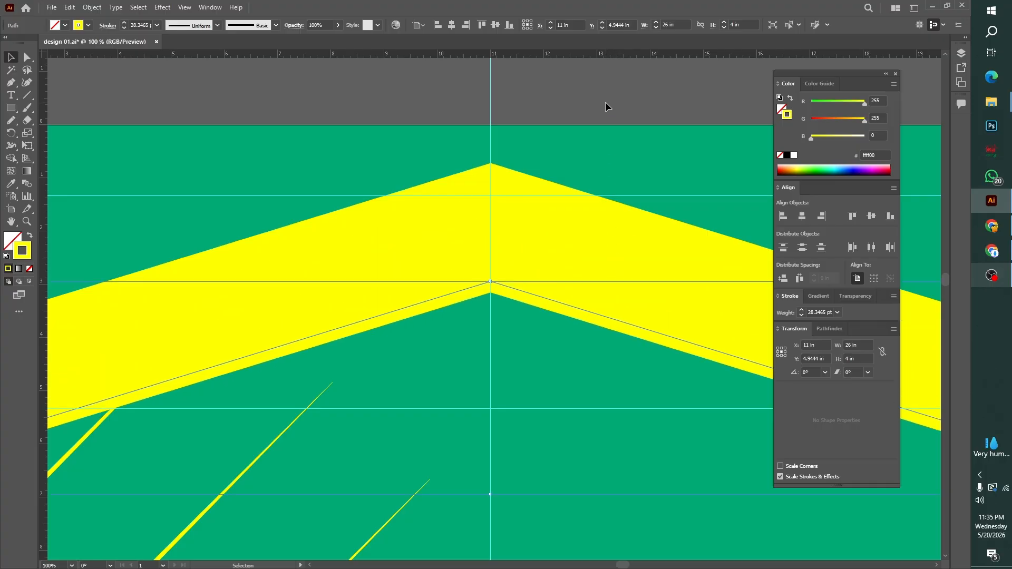
Delete every second chevron in the stack, keeping three evenly spaced stripes
click(605, 102)
click(506, 198)
key(Delete)
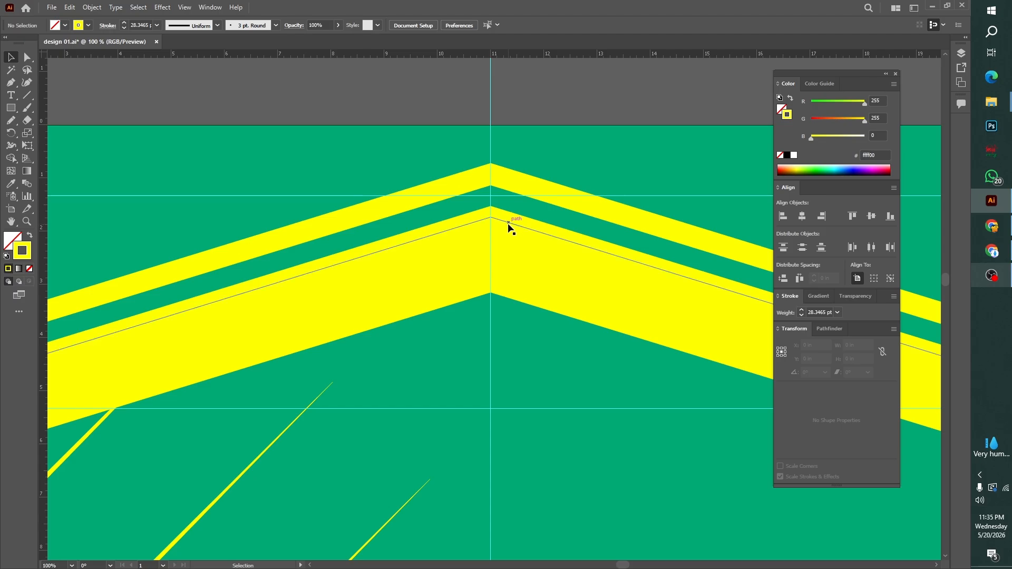
click(508, 223)
key(Delete)
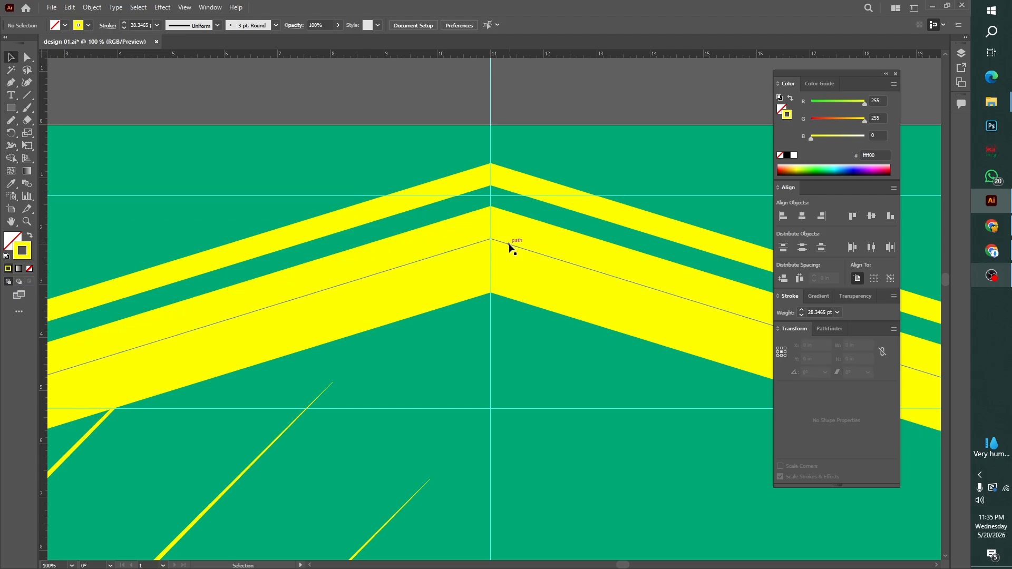
click(509, 243)
key(Delete)
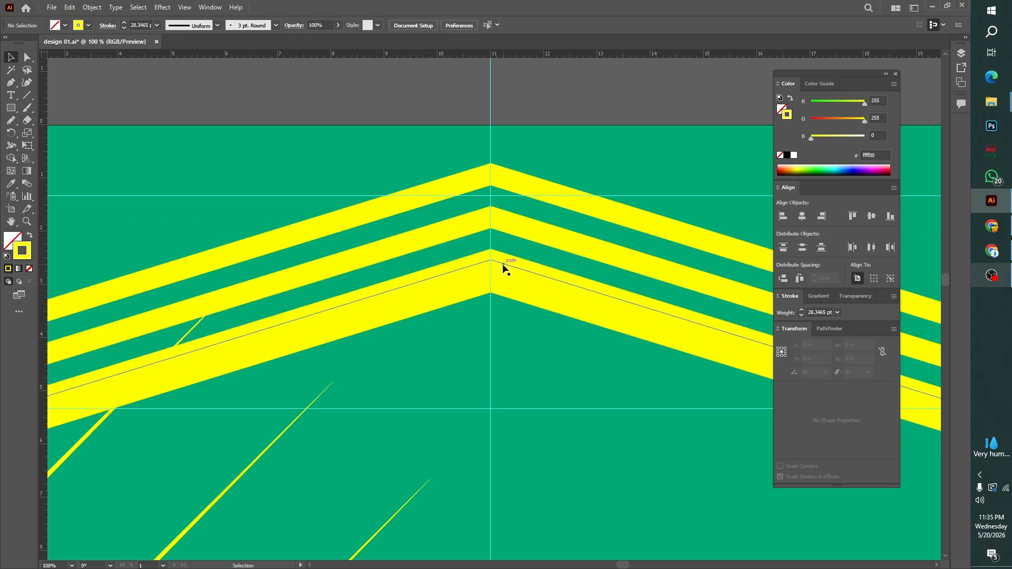
click(503, 268)
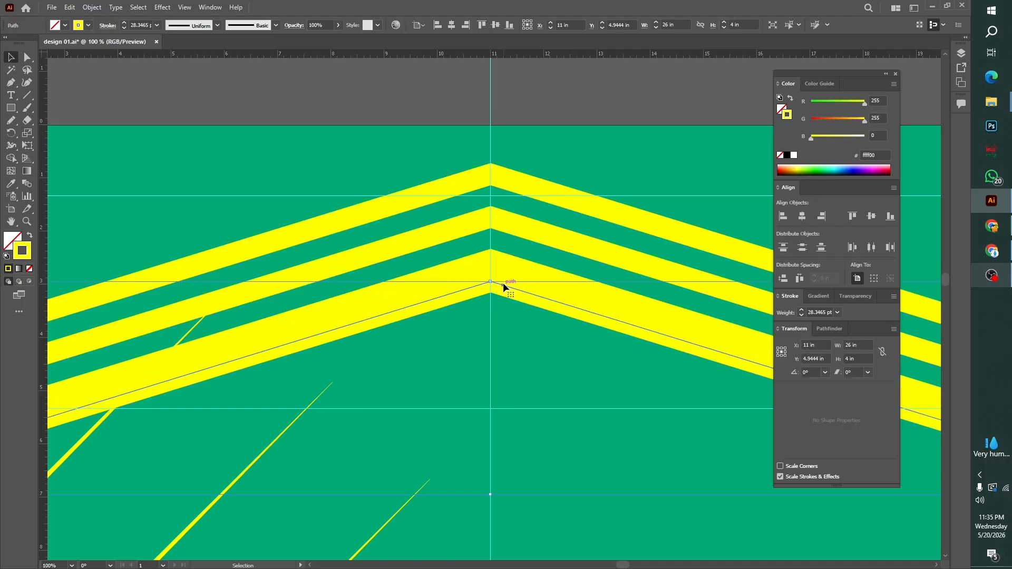
key(Delete)
Select the three yellow chevron stripes, group them, and deselect the group
scroll(507, 306, down, 4)
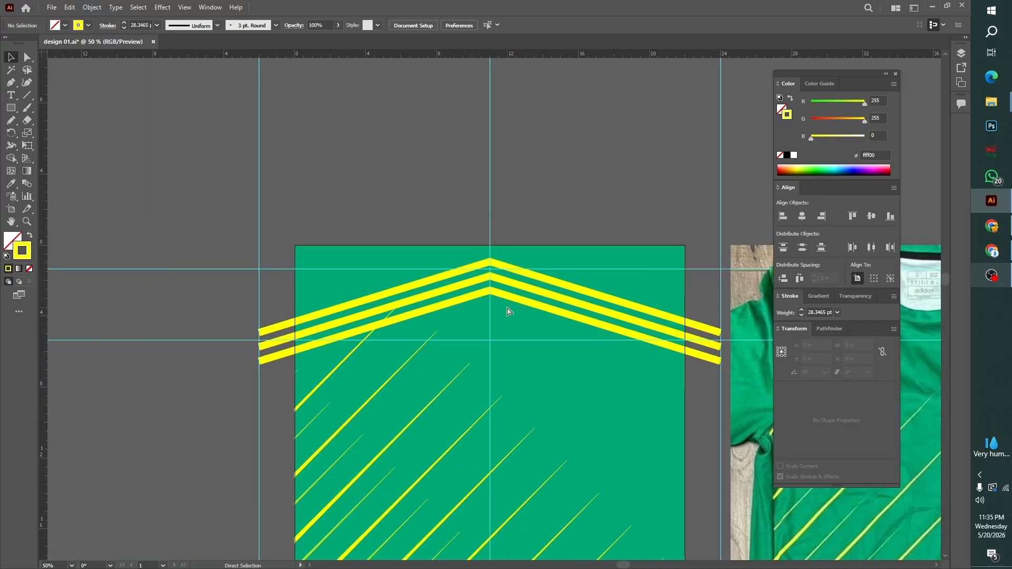
drag(513, 319, 467, 320)
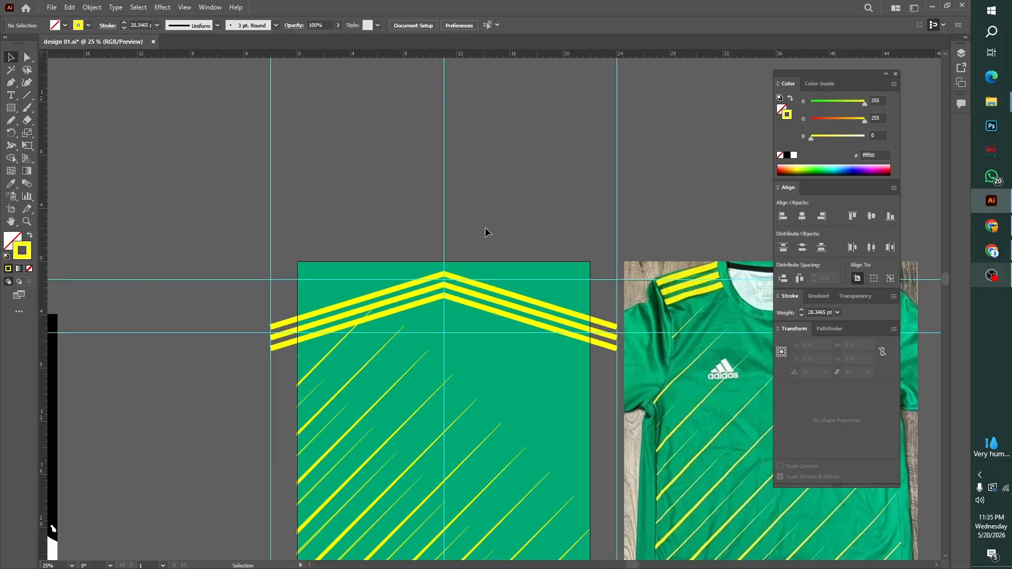
click(484, 327)
click(533, 223)
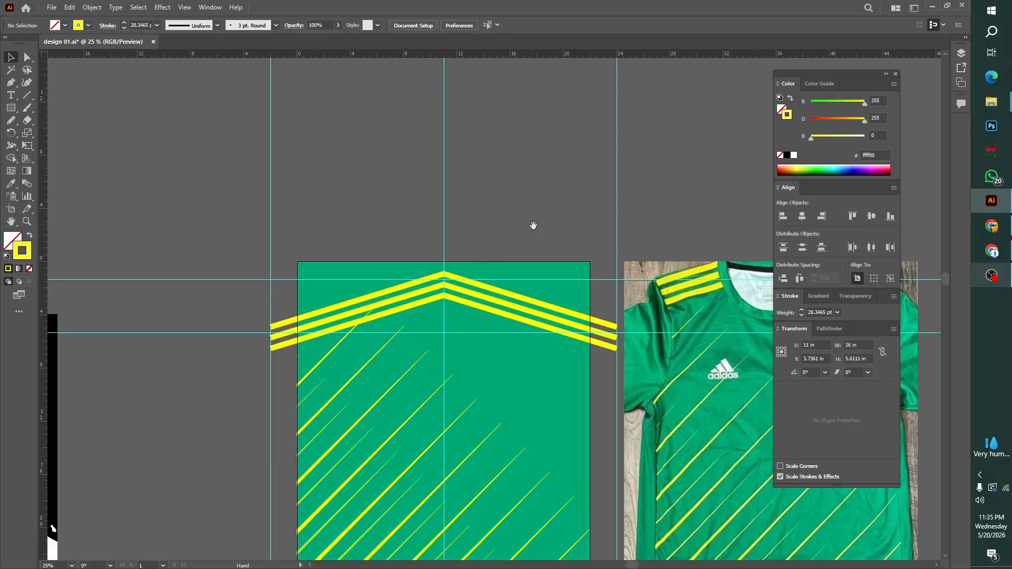
drag(533, 224, 499, 174)
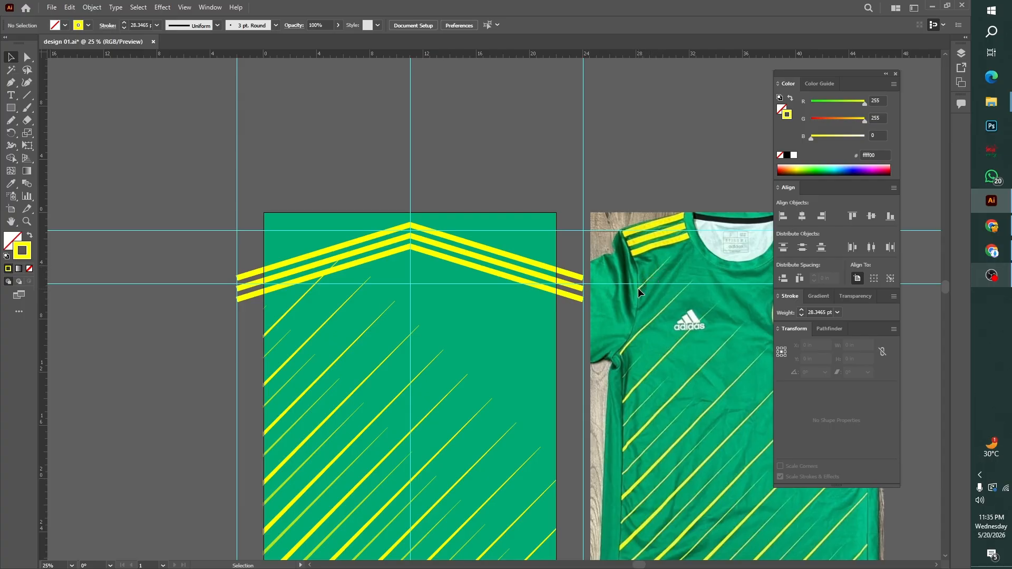
Nudge the chevron group up to Y 3.1111 in, move it back down about 0.46 in, and deselect it
drag(404, 300, 357, 253)
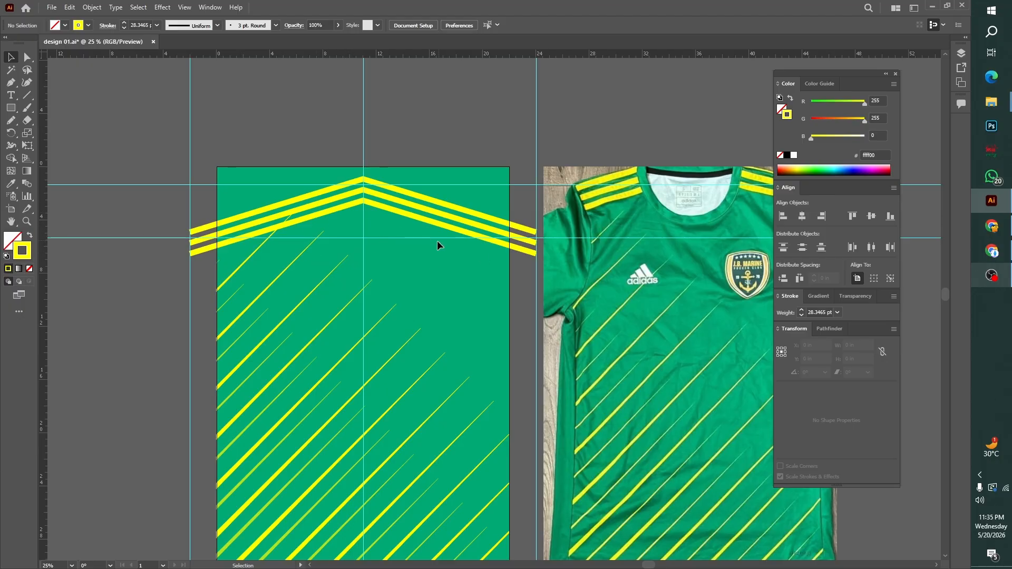
click(467, 220)
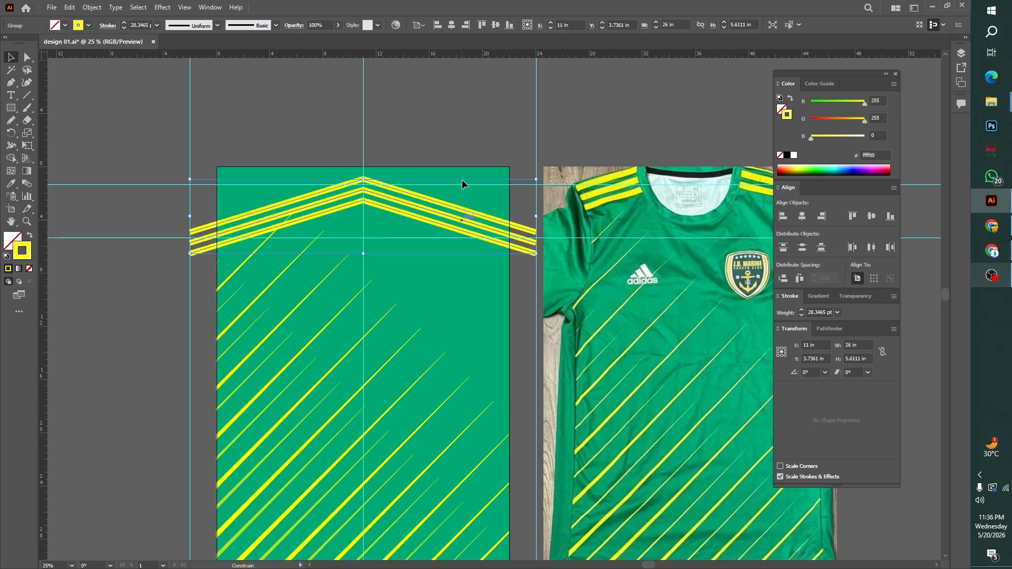
key(shift+Up)
key(shift+Up)
key(shift+Up)
key(shift+Up)
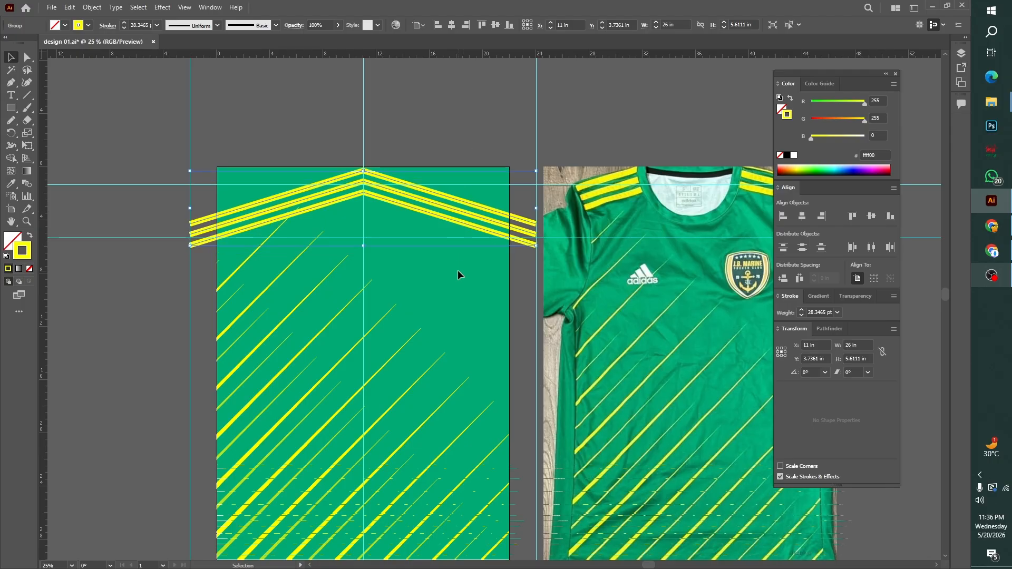
drag(464, 201, 463, 208)
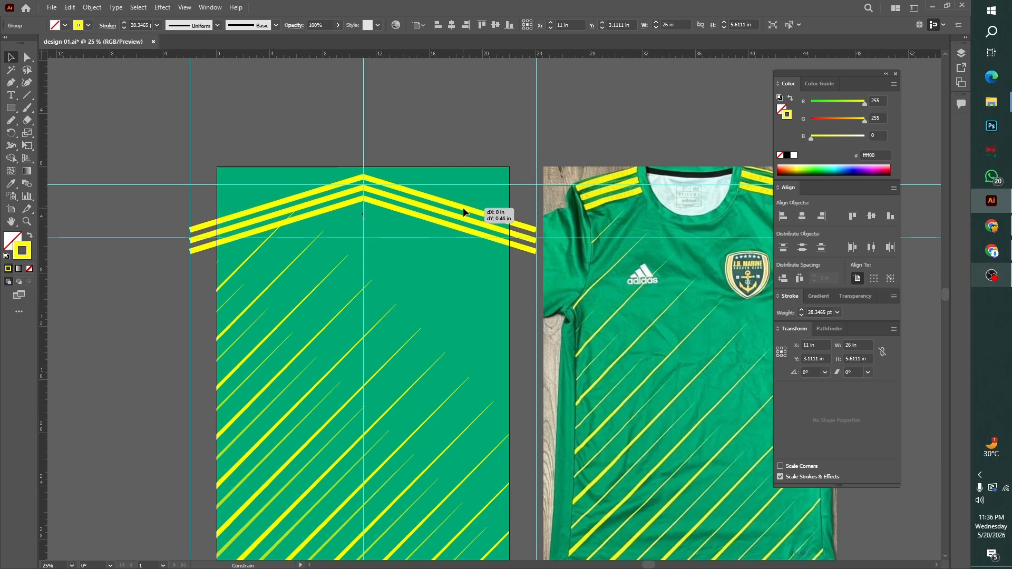
click(467, 276)
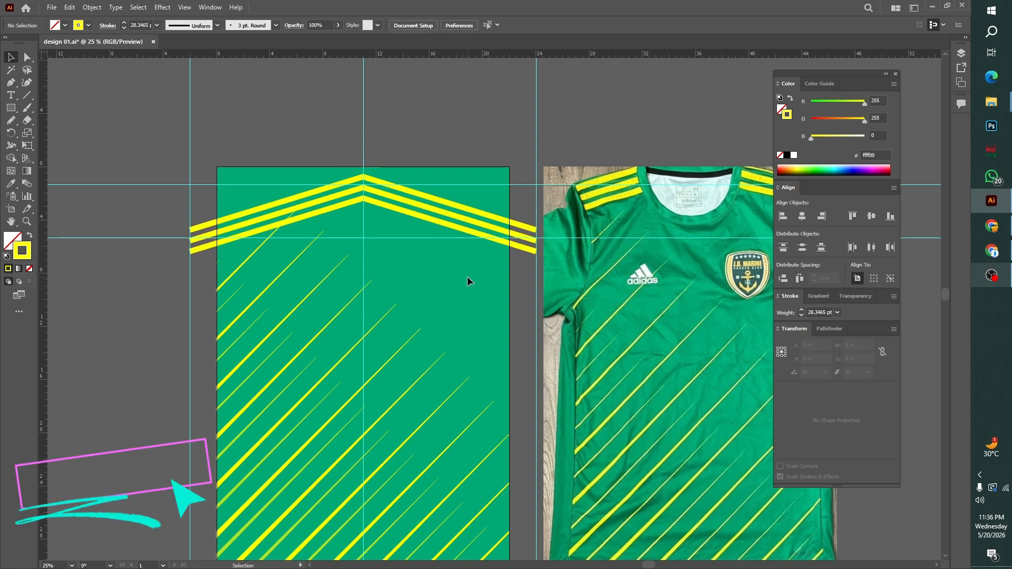
Select the reference jersey photo beside the artboard and lock it
drag(467, 276, 466, 228)
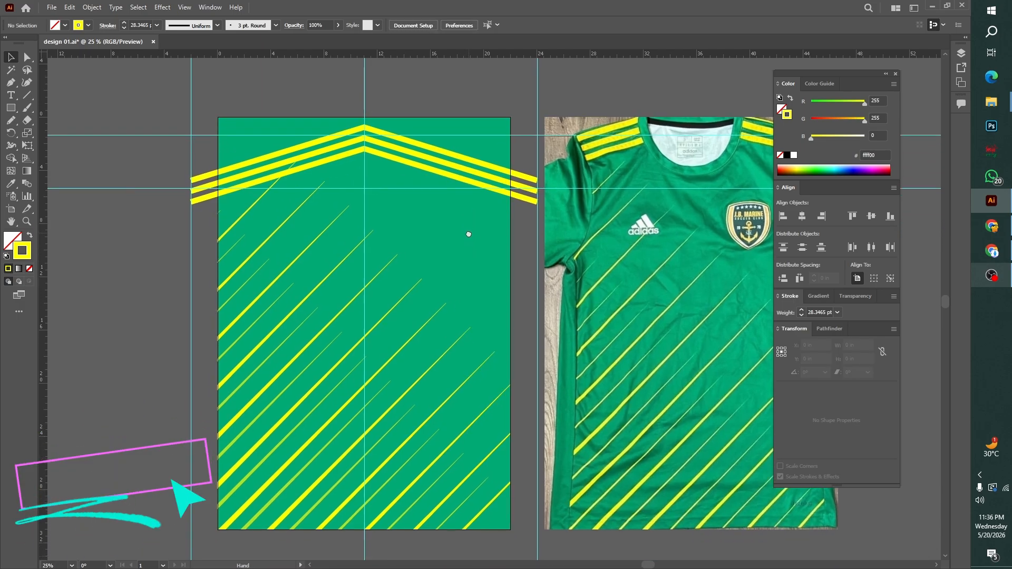
key(ctrl+minus)
key(ctrl+minus)
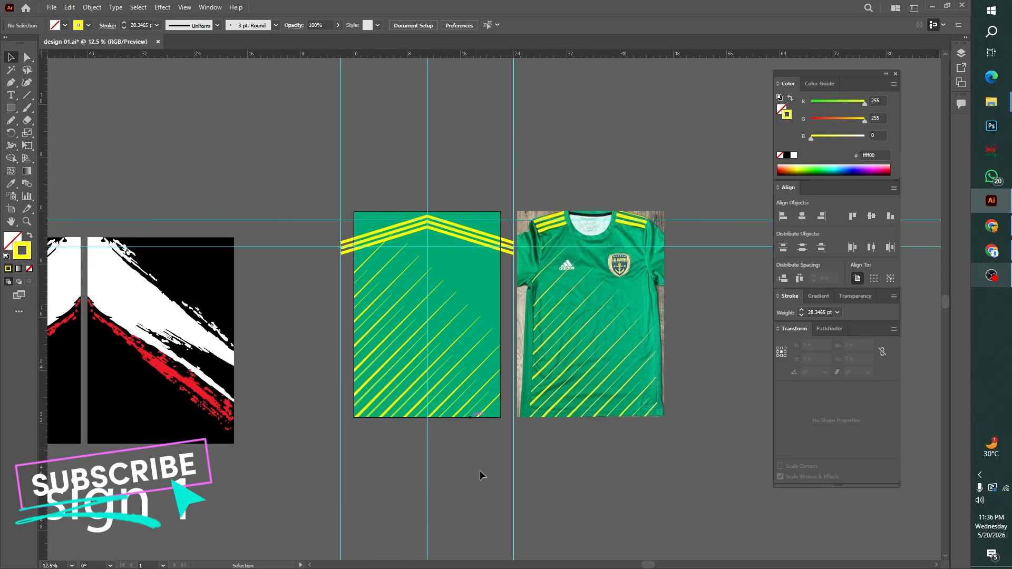
click(589, 356)
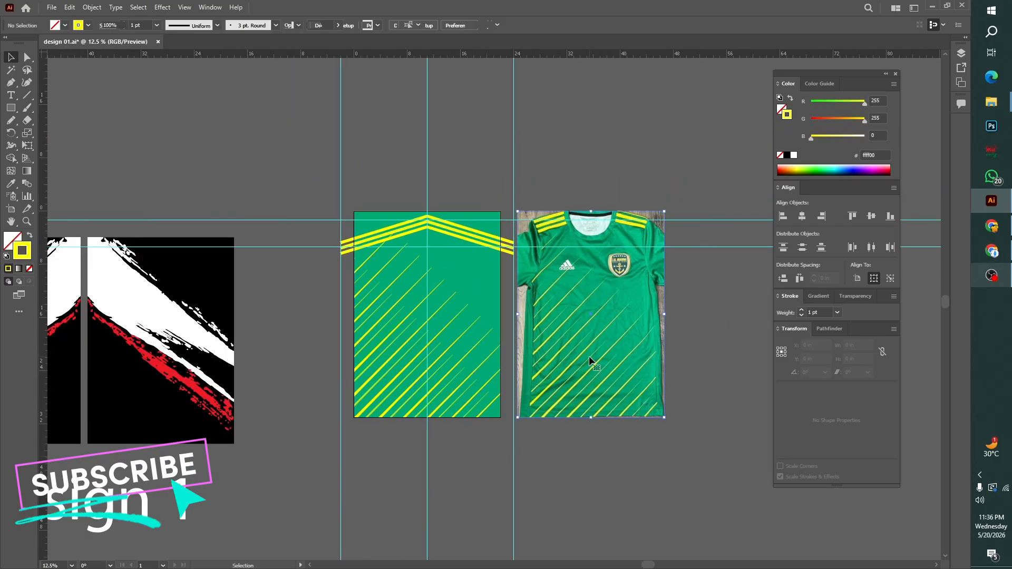
key(ctrl+shift+a)
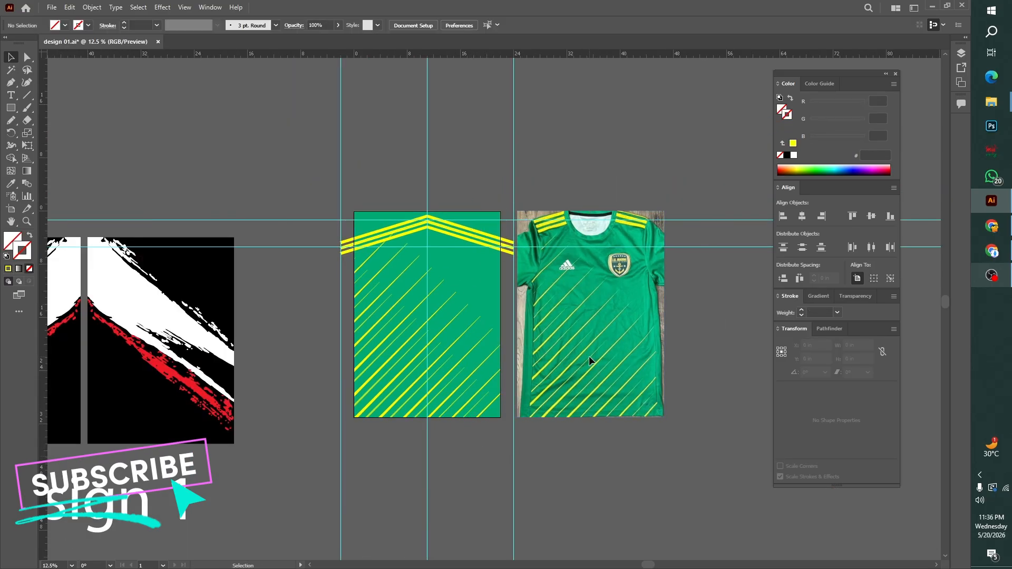
Release the clipping mask on the 22 × 31 in green background and its diagonal stripes
click(384, 286)
right_click(474, 189)
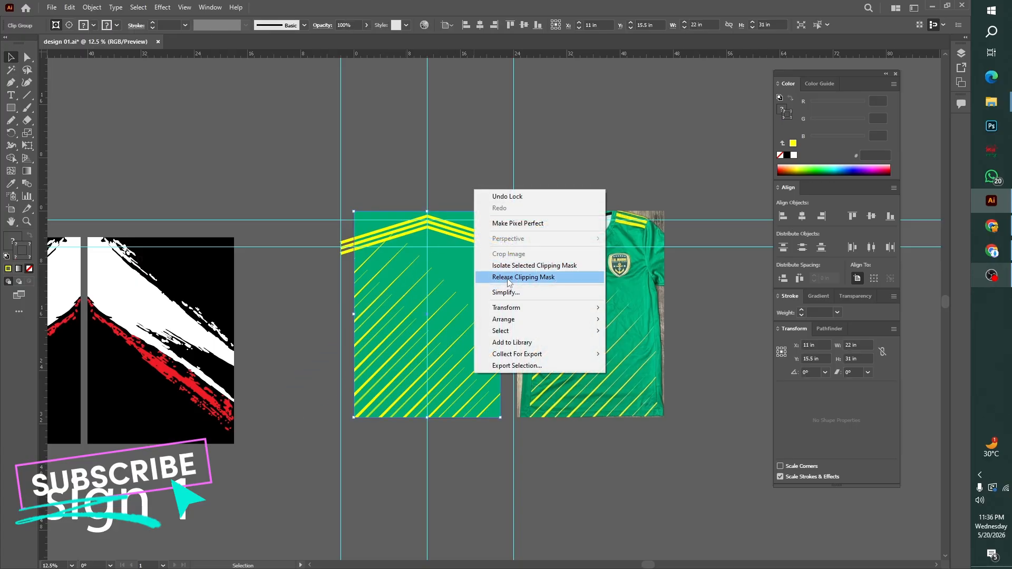
click(506, 277)
click(506, 450)
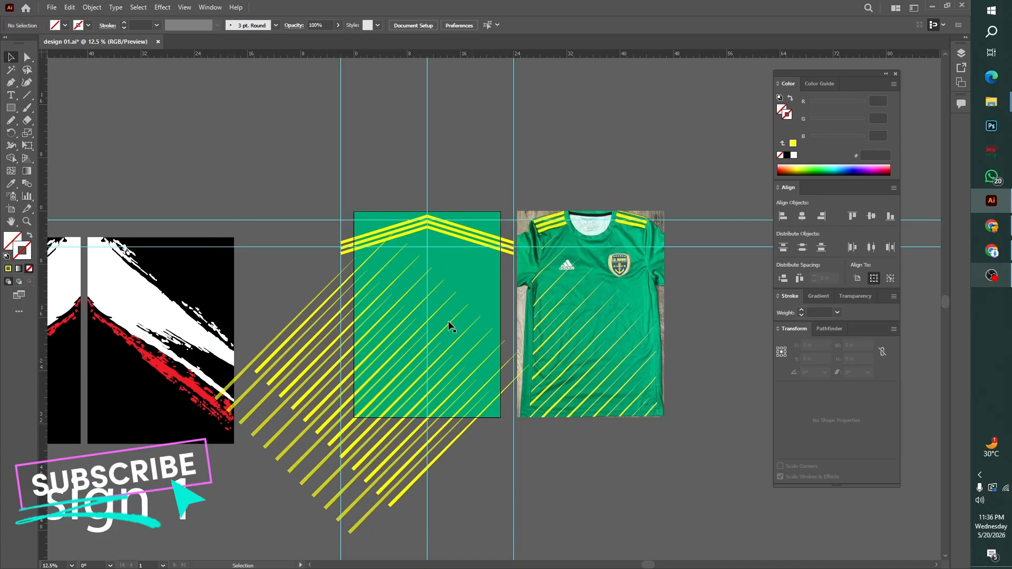
Shift the bright diagonal stripe group down and to the left, and the 69% opacity stripe group slightly the same way
click(371, 258)
drag(371, 257, 357, 274)
click(527, 479)
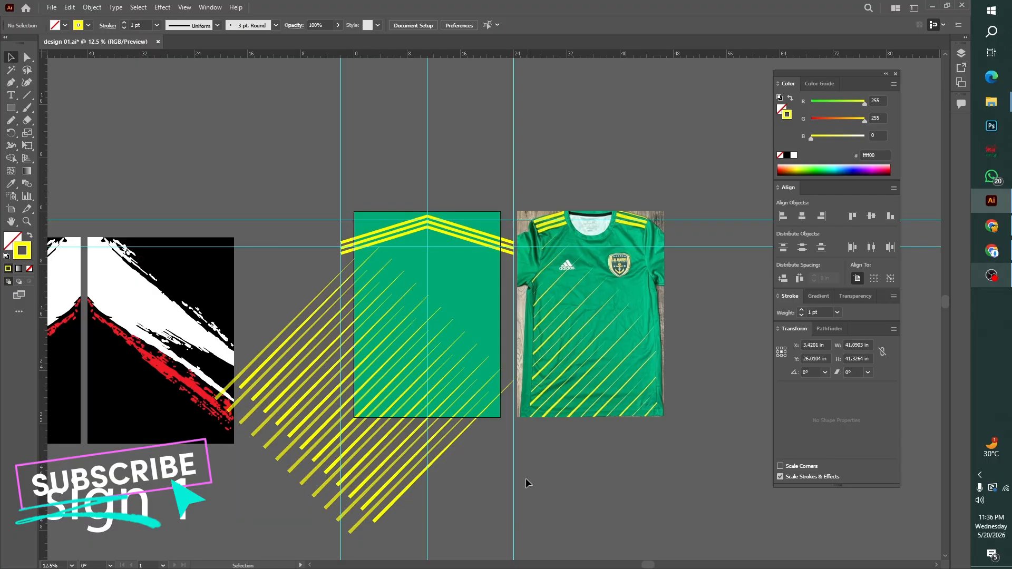
click(458, 421)
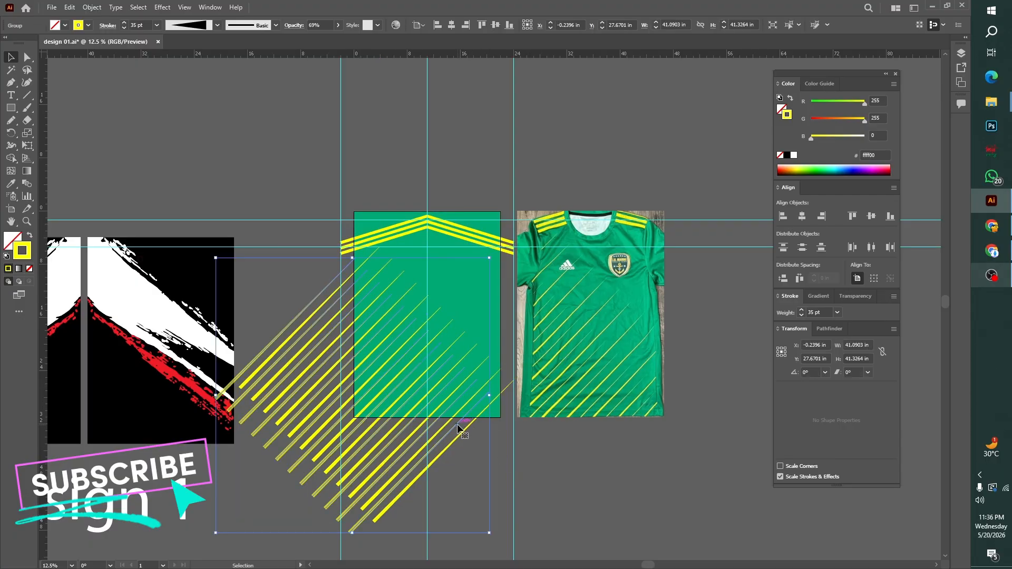
drag(457, 423, 452, 429)
click(576, 475)
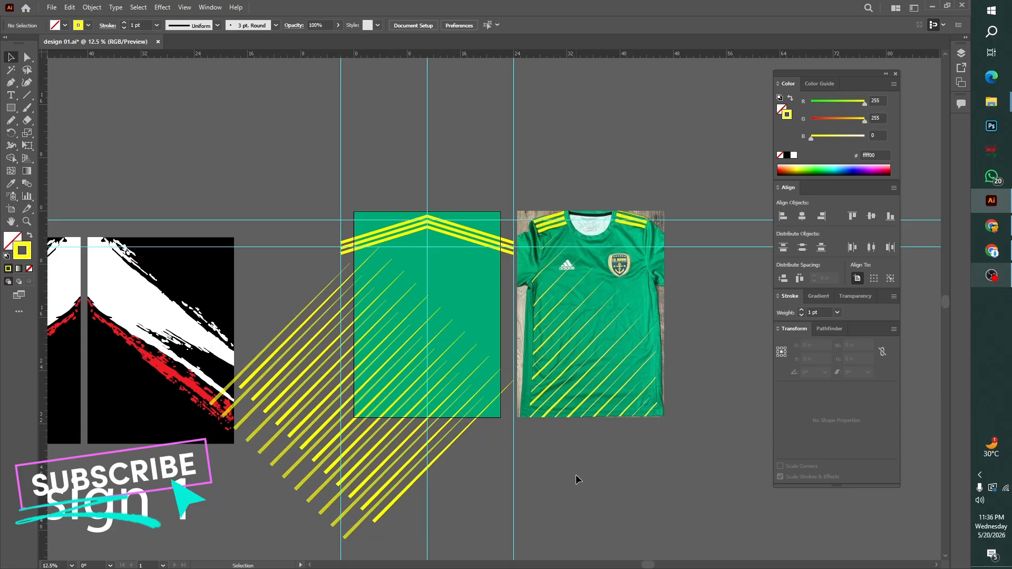
Select both diagonal stripe groups and move them together slightly straight down, away from the shoulder chevrons
key(ctrl+0)
scroll(578, 473, up, 6)
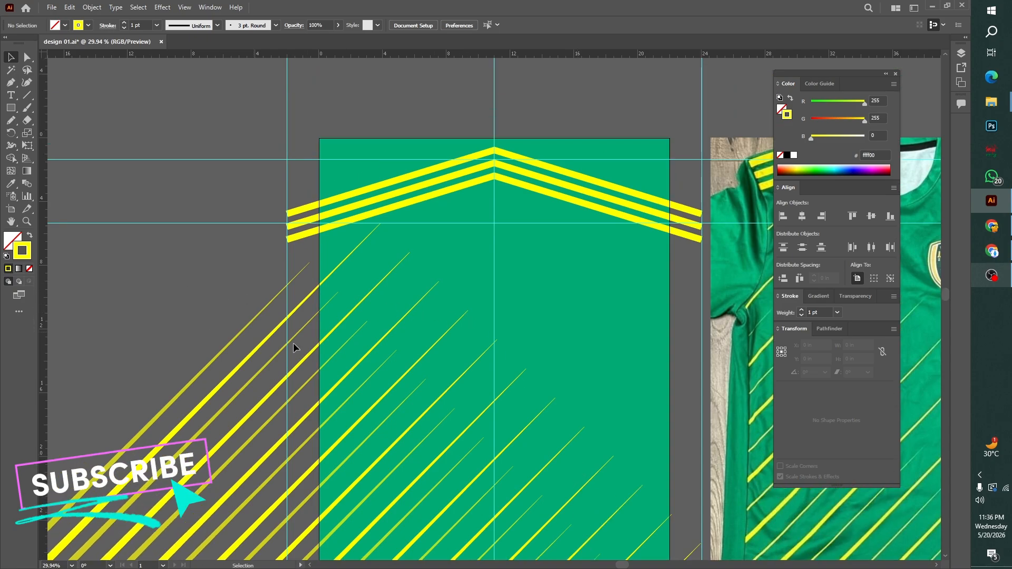
key(ctrl+minus)
key(ctrl+minus)
key(ctrl+minus)
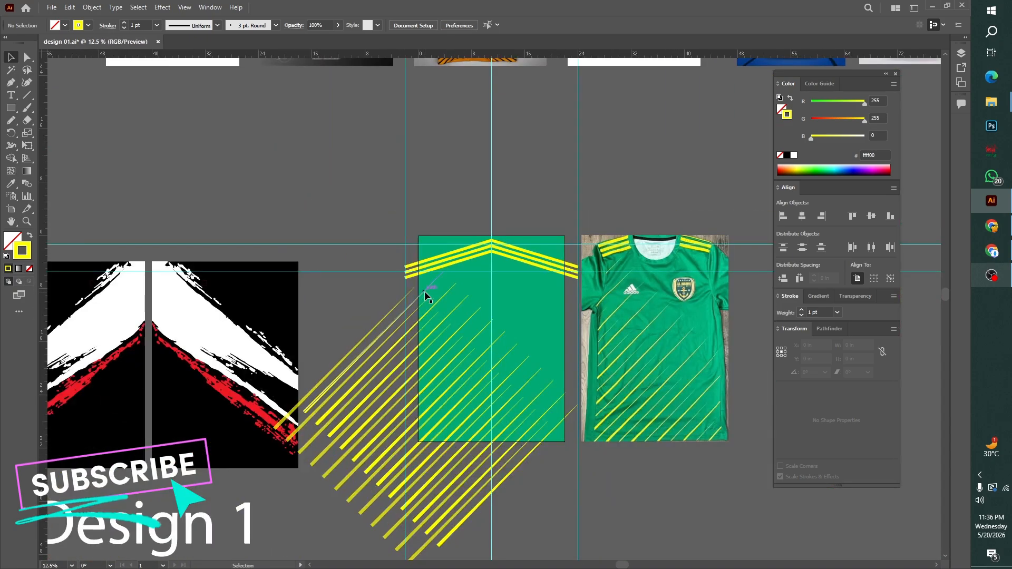
click(356, 341)
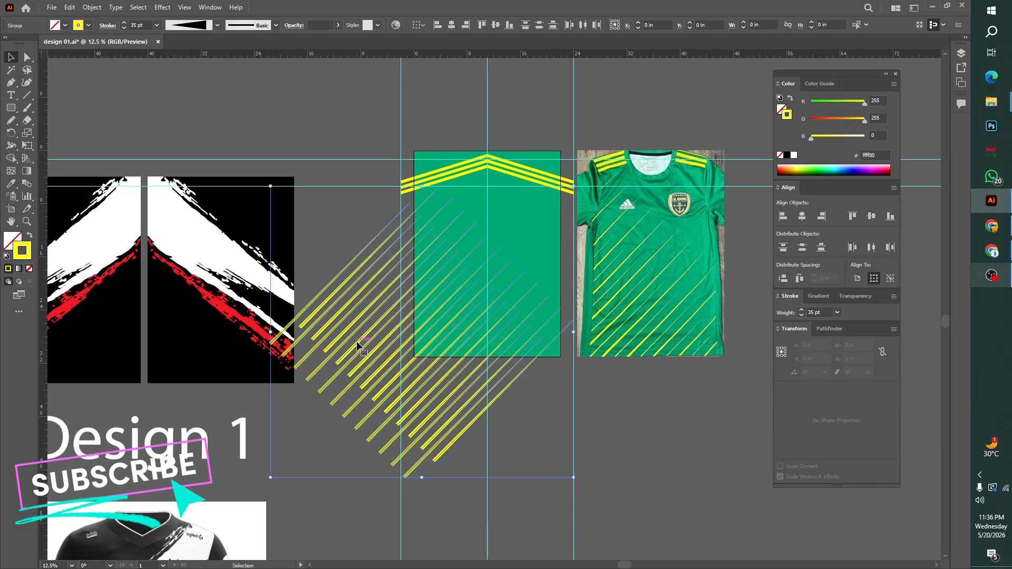
drag(367, 333, 368, 342)
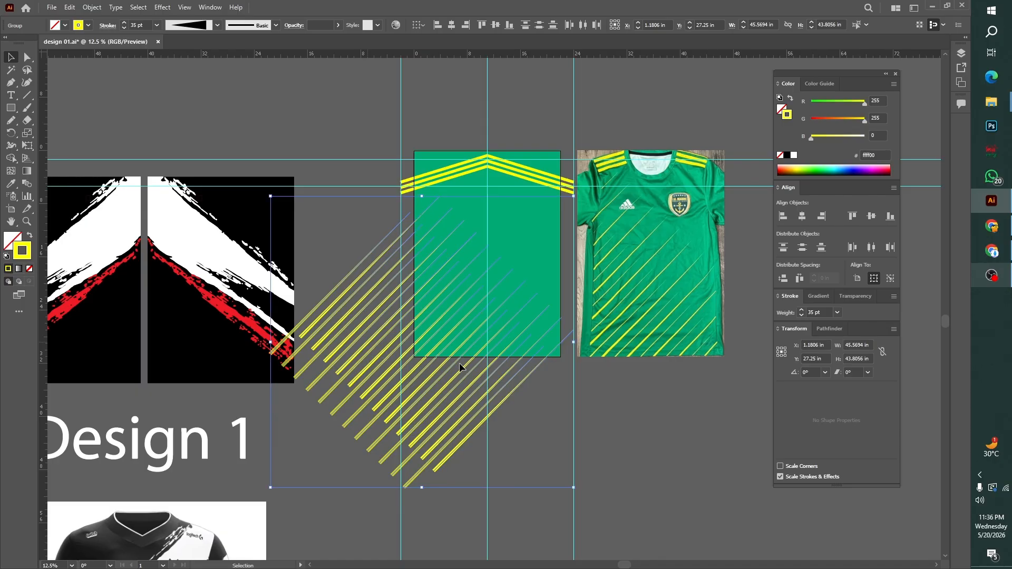
click(542, 403)
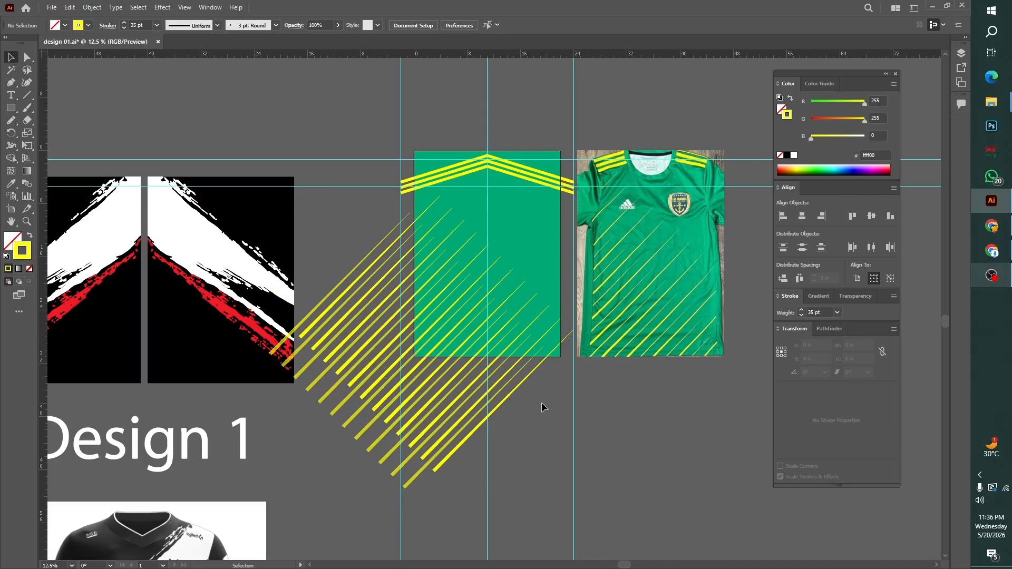
Bring the unfilled 22 × 31 in clipping rectangle to the front and align its top edge with the artboard
drag(448, 152, 448, 118)
key(ctrl+z)
right_click(448, 118)
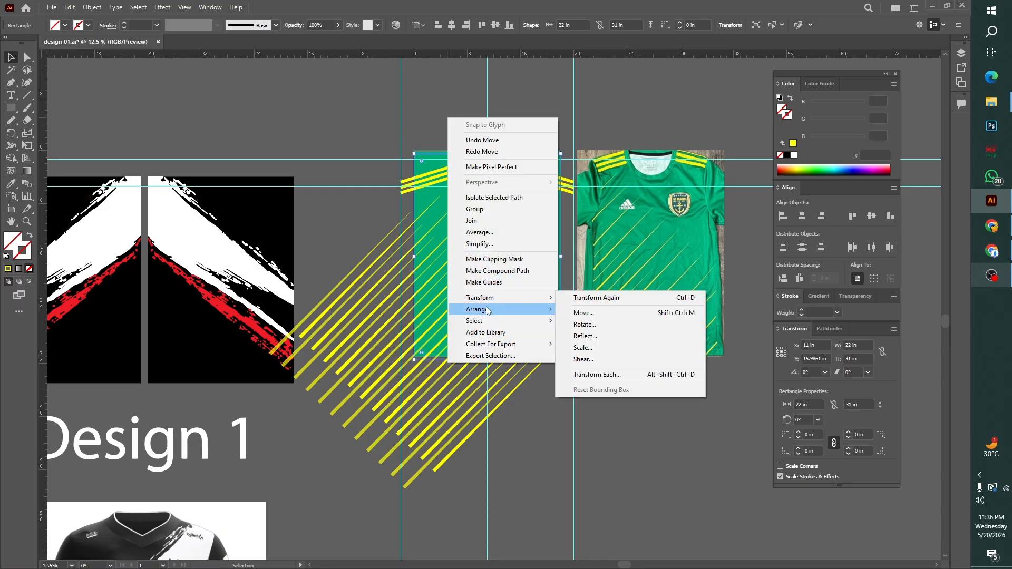
mouse_move(477, 308)
click(585, 310)
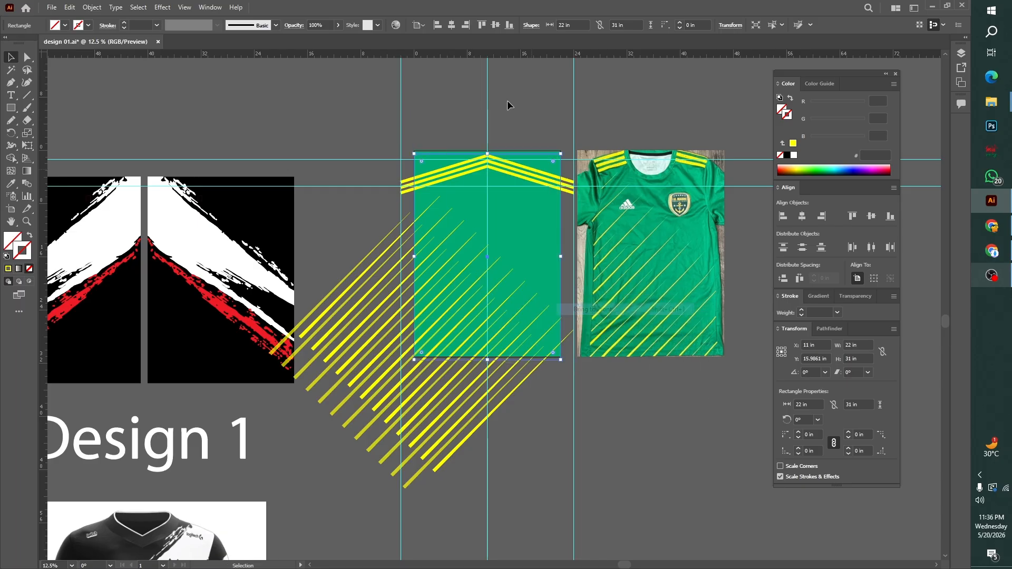
click(481, 25)
Clip the green background, shoulder chevrons and diagonal stripes to the 22 × 31 in rectangle
click(426, 138)
drag(384, 127, 546, 392)
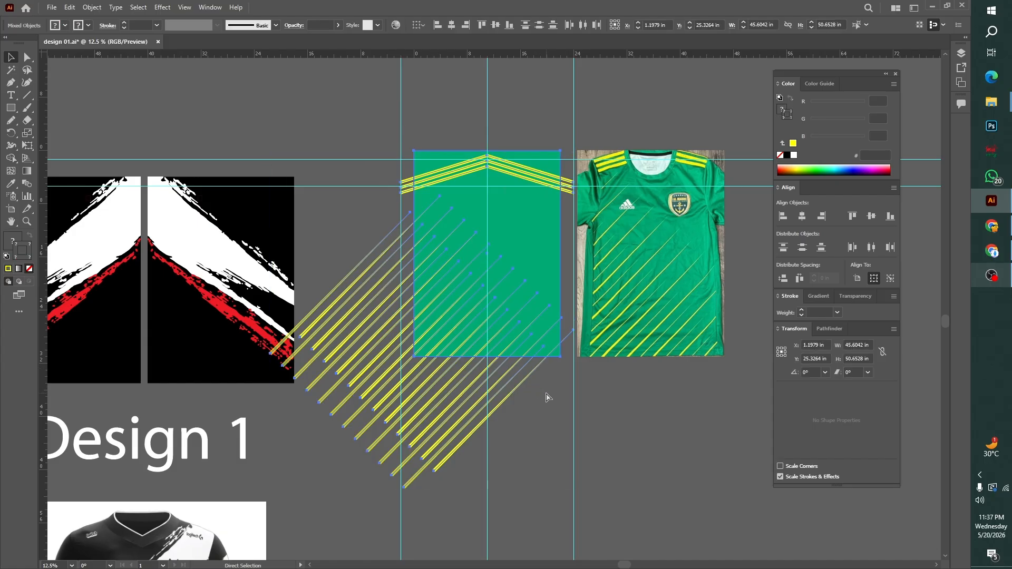
key(ctrl+7)
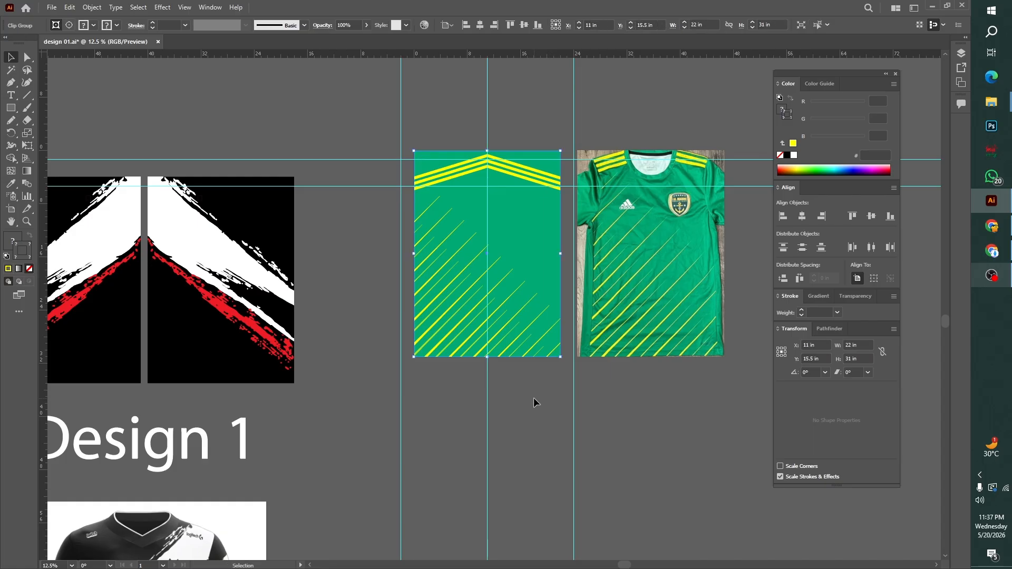
click(533, 402)
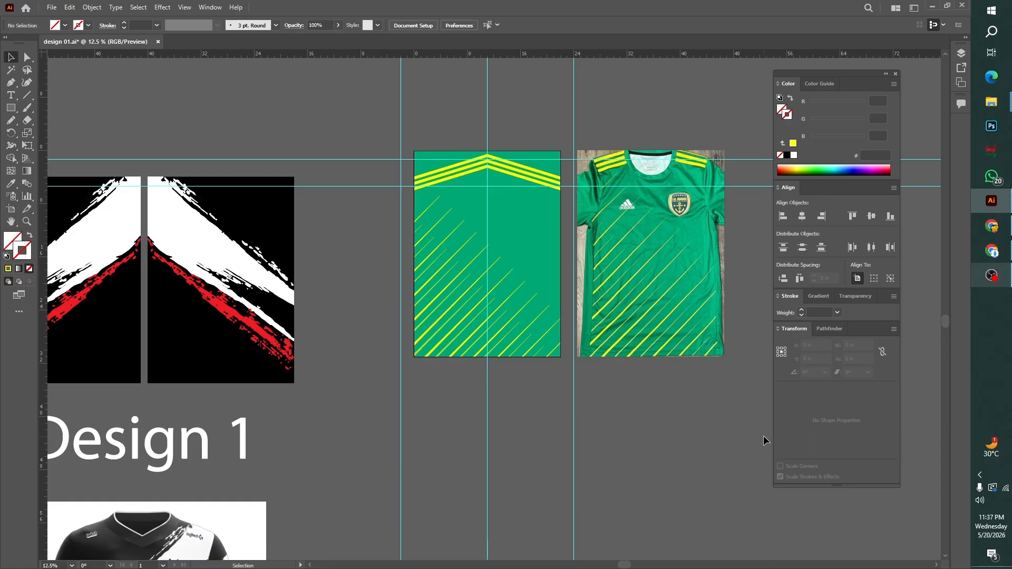
Compare the clipped stripes with the reference jersey photo, and release the artwork's clipping mask
key(ctrl+0)
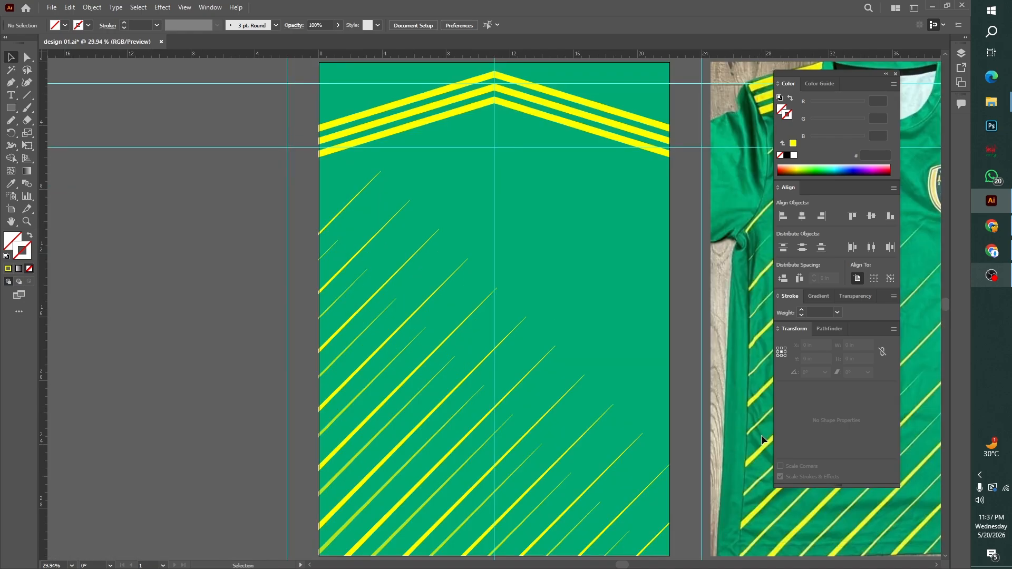
drag(761, 435, 499, 296)
key(ctrl+minus)
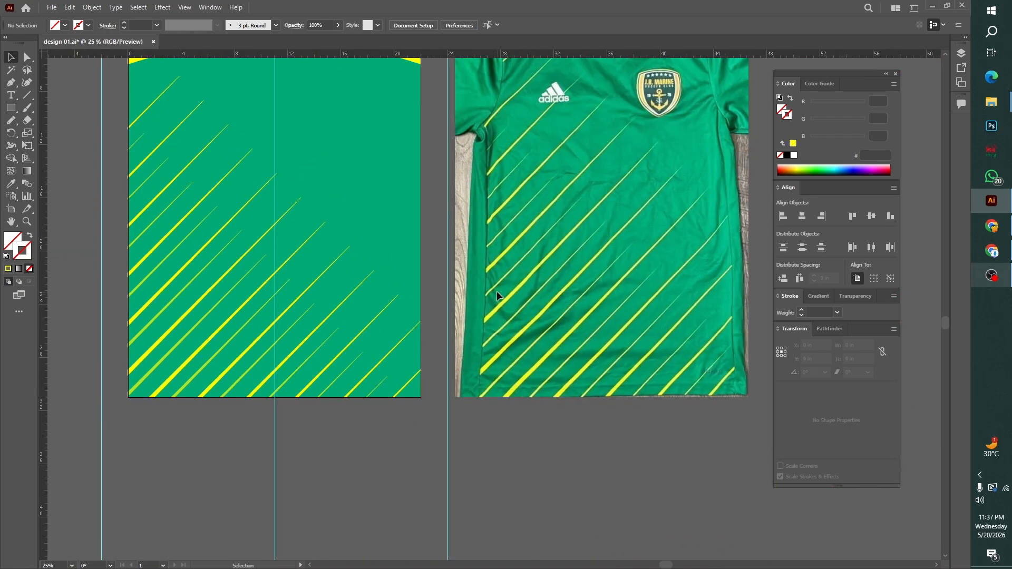
drag(337, 266, 481, 338)
key(ctrl+minus)
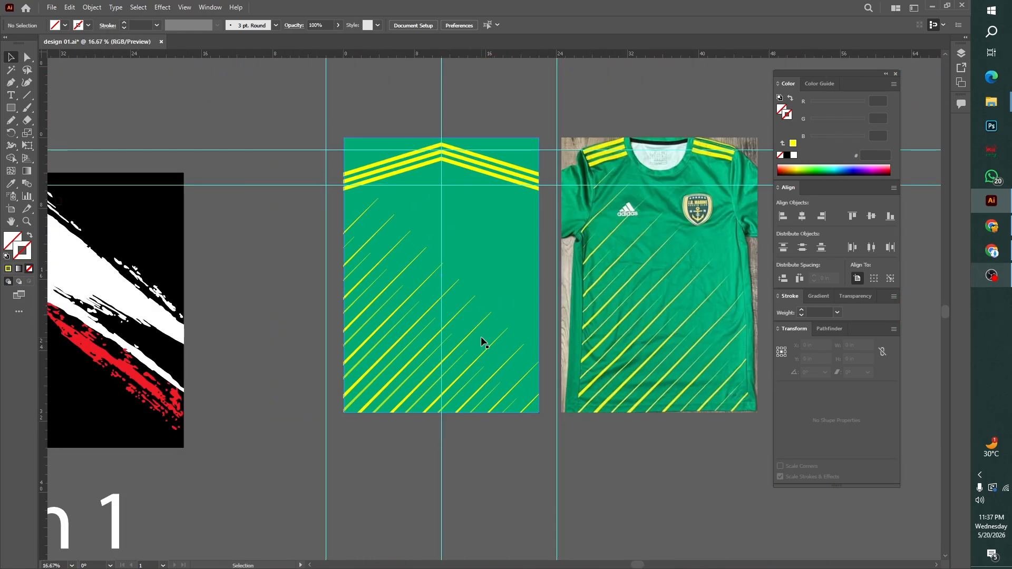
click(476, 309)
right_click(485, 292)
click(553, 381)
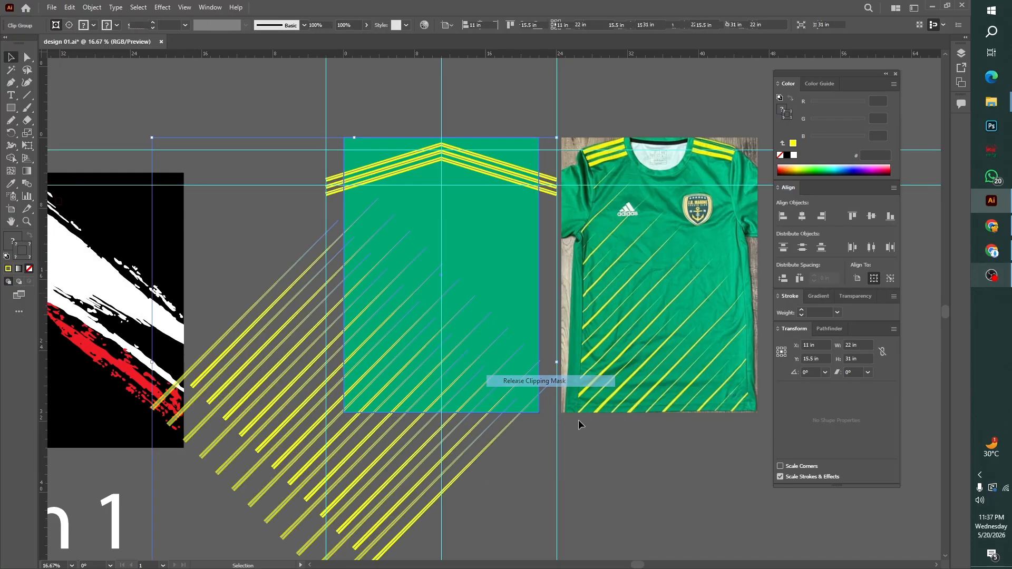
click(590, 438)
Set the stroke weight of the bright diagonal stripe group to 40 pt
click(482, 451)
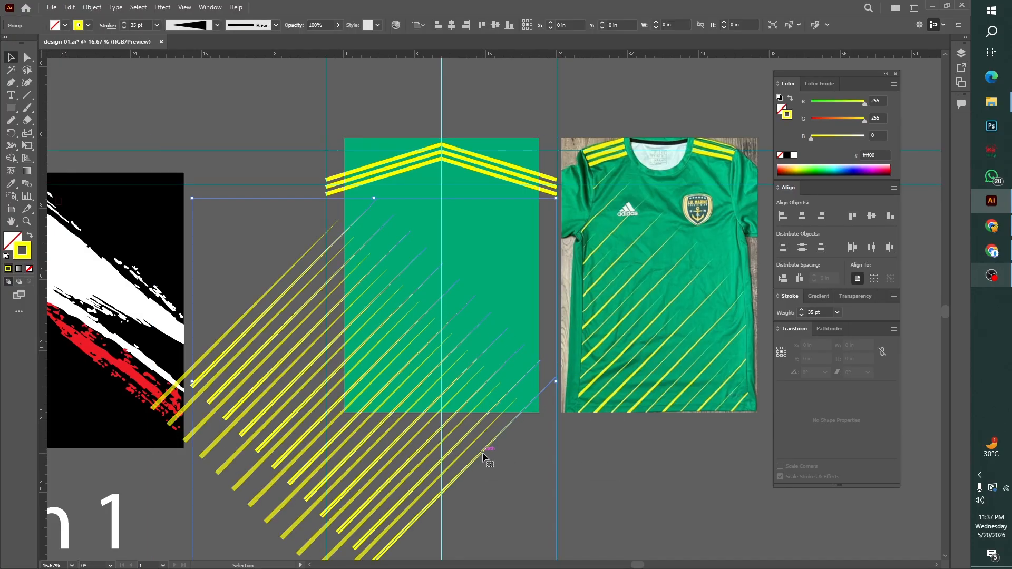
click(139, 26)
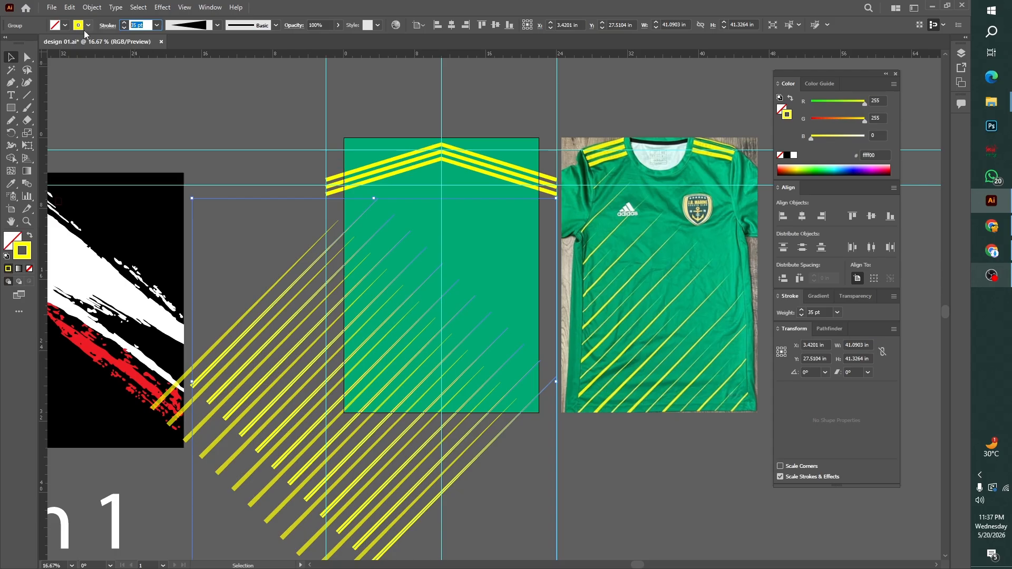
text(40)
key(Return)
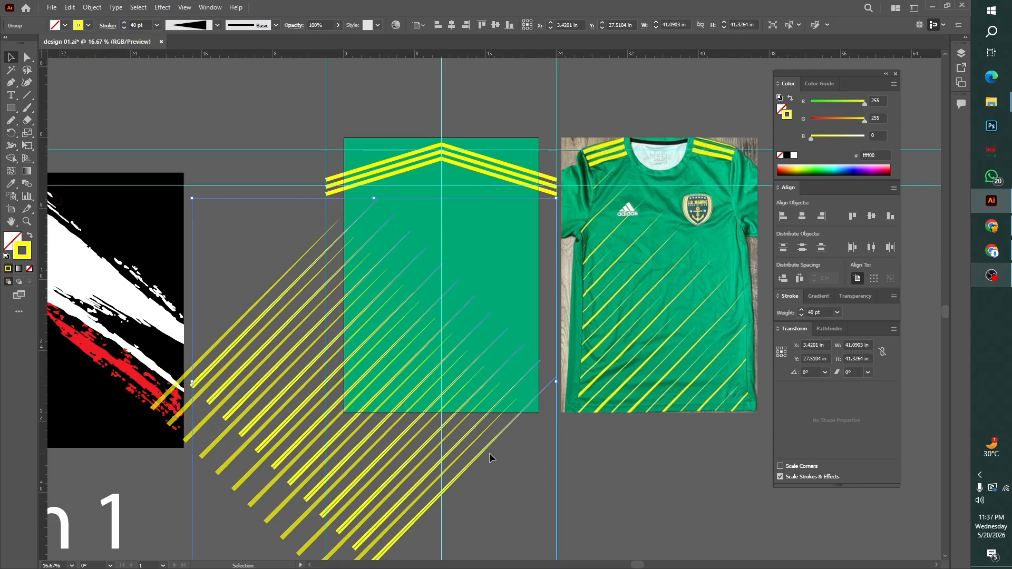
click(501, 480)
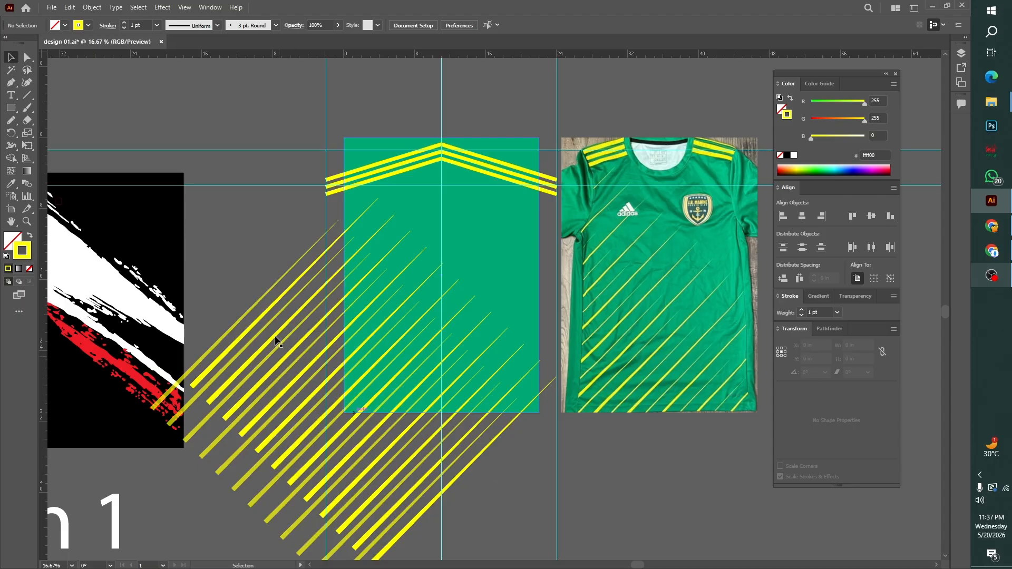
click(264, 390)
key(ctrl+minus)
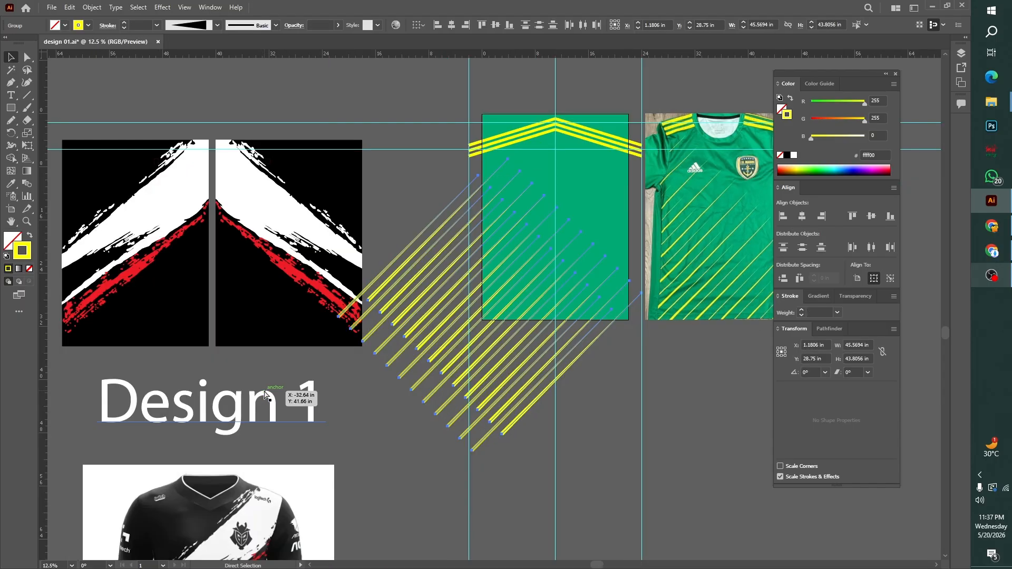
key(v)
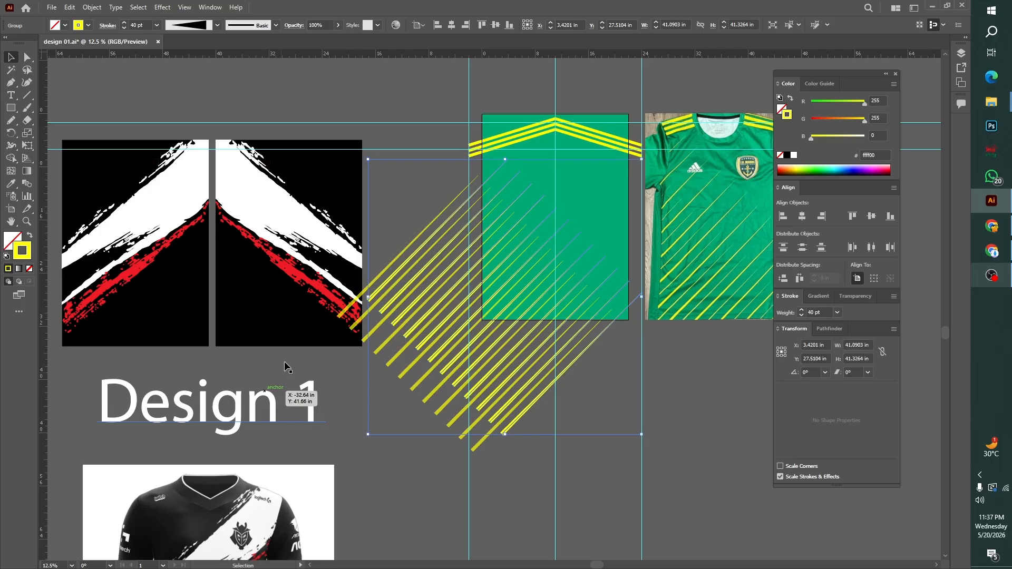
click(492, 165)
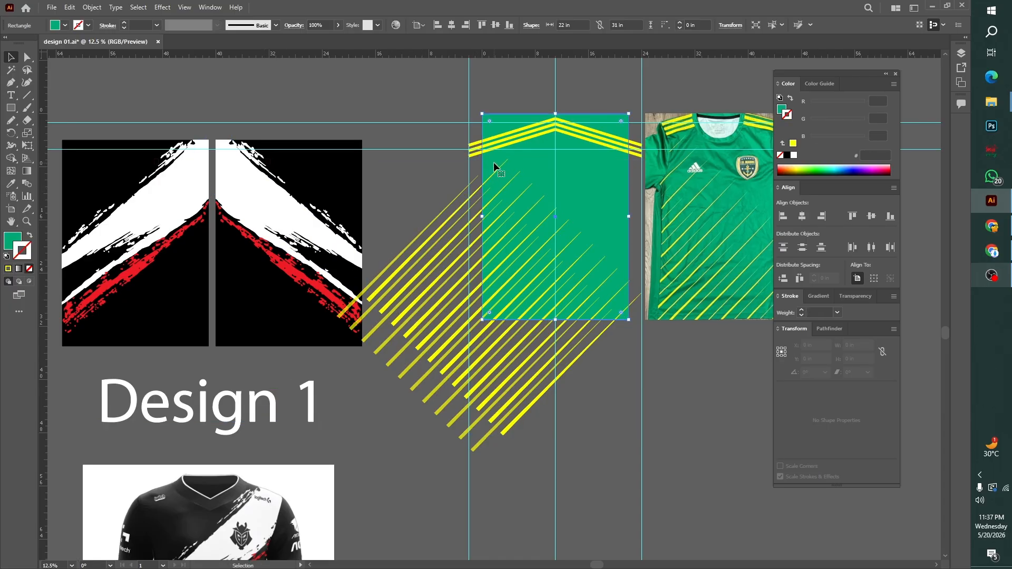
right_click(494, 164)
mouse_move(527, 358)
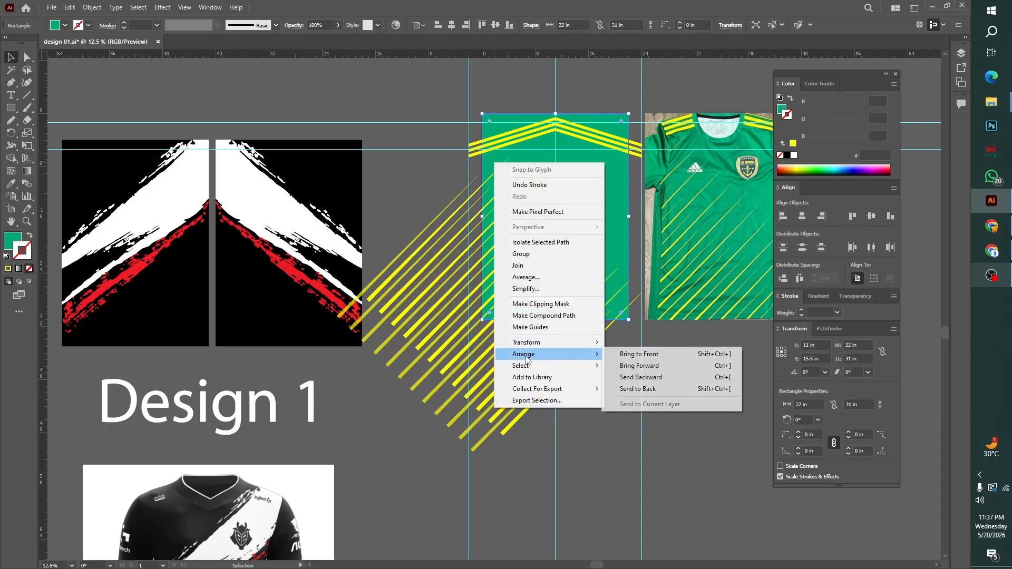
click(640, 377)
Select the unfilled 22 × 31 in rectangle over the green background and bring it to the front
click(630, 322)
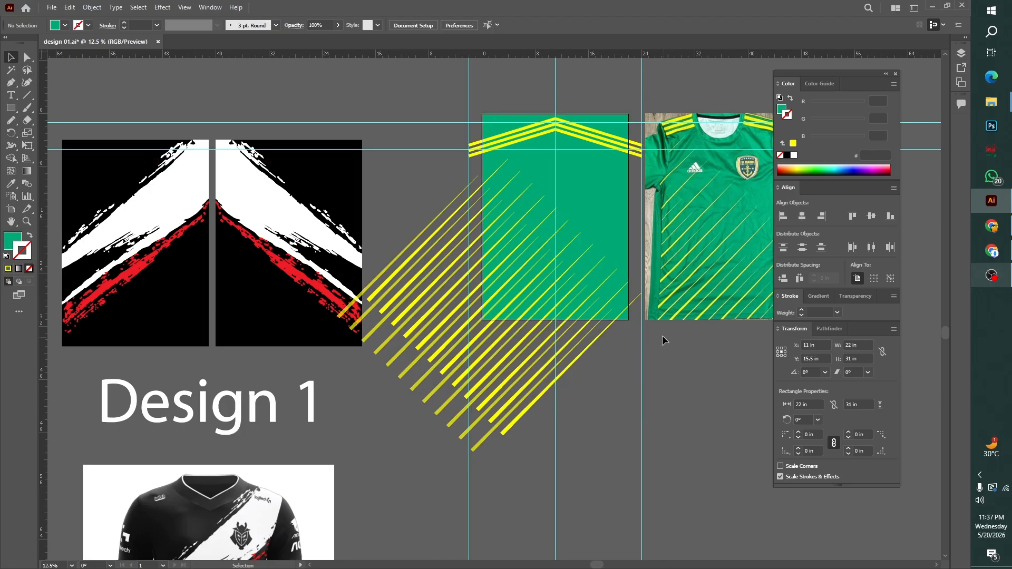
right_click(630, 322)
right_click(660, 391)
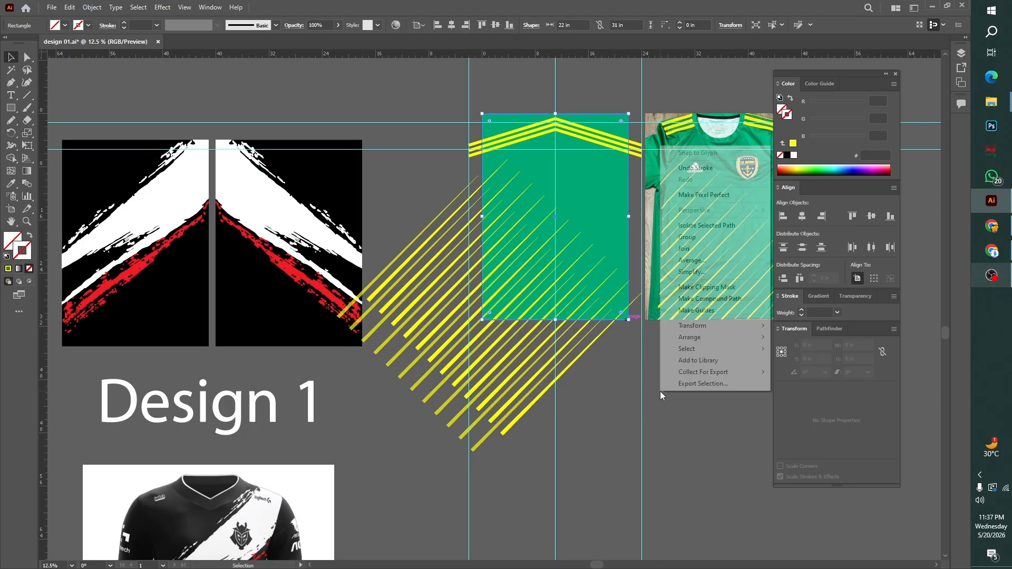
mouse_move(690, 338)
click(807, 337)
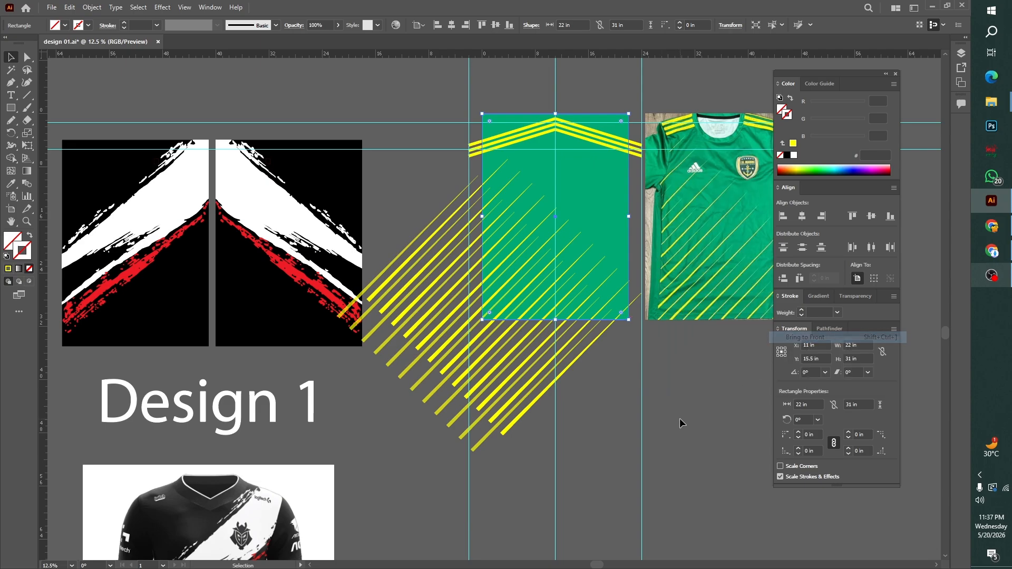
Select the background, chevrons, both stripe groups and the front rectangle, and make a clipping mask from them
click(680, 423)
drag(600, 369, 446, 449)
key(ctrl+7)
Duplicate the clipped jersey artwork to the empty area on the far side of the reference photo, level with the original
key(space)
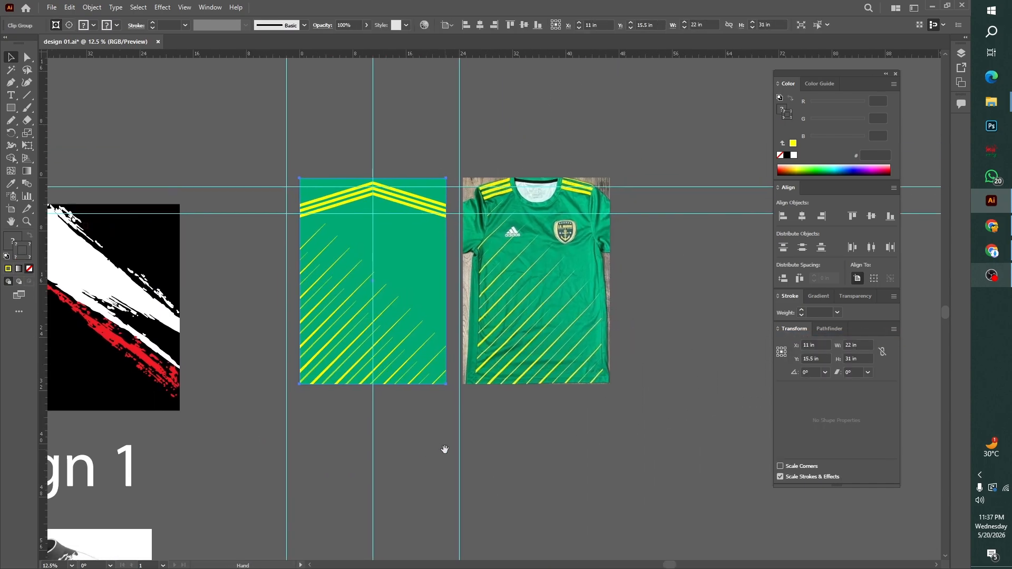
drag(426, 358, 727, 353)
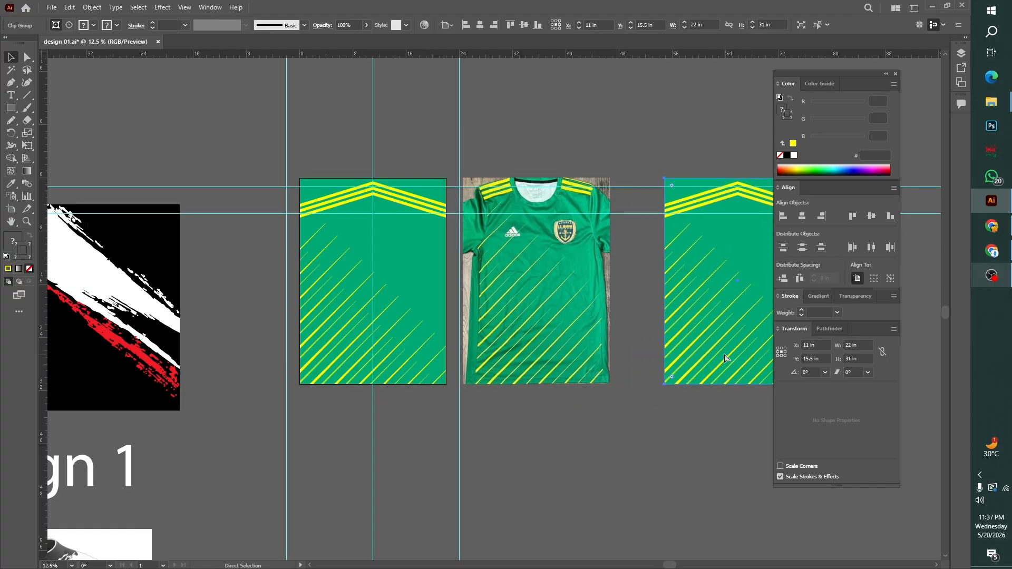
key(ctrl+shift+a)
Select the original clipped jersey artwork on the artboard and expand its appearance
click(423, 339)
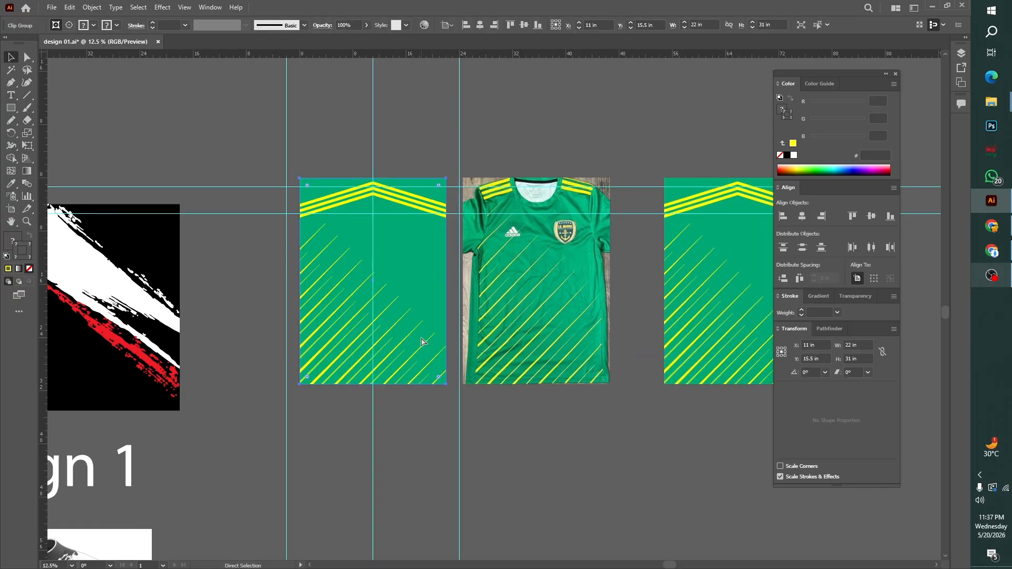
key(ctrl+0)
key(ctrl+minus)
key(ctrl+minus)
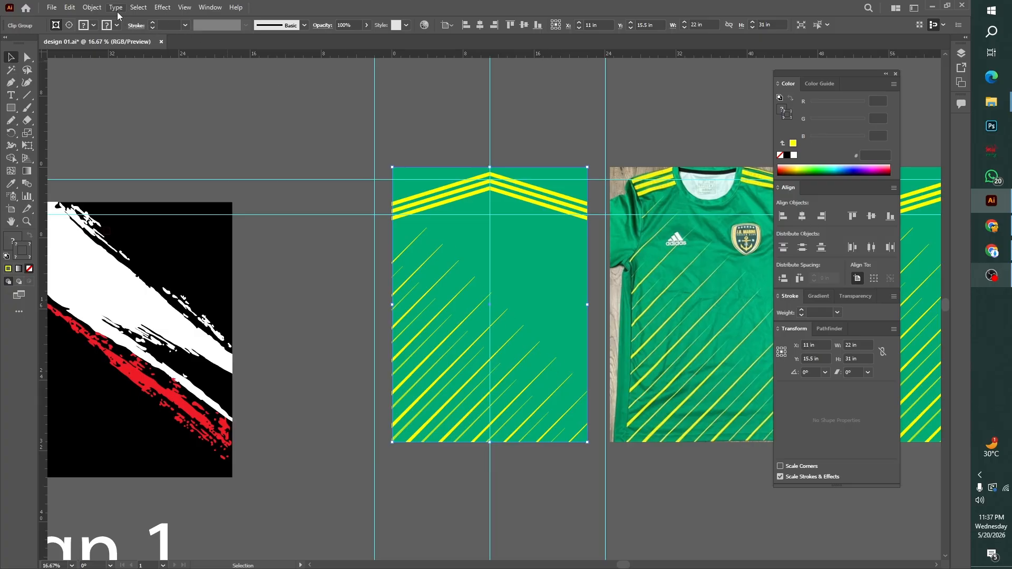
click(93, 8)
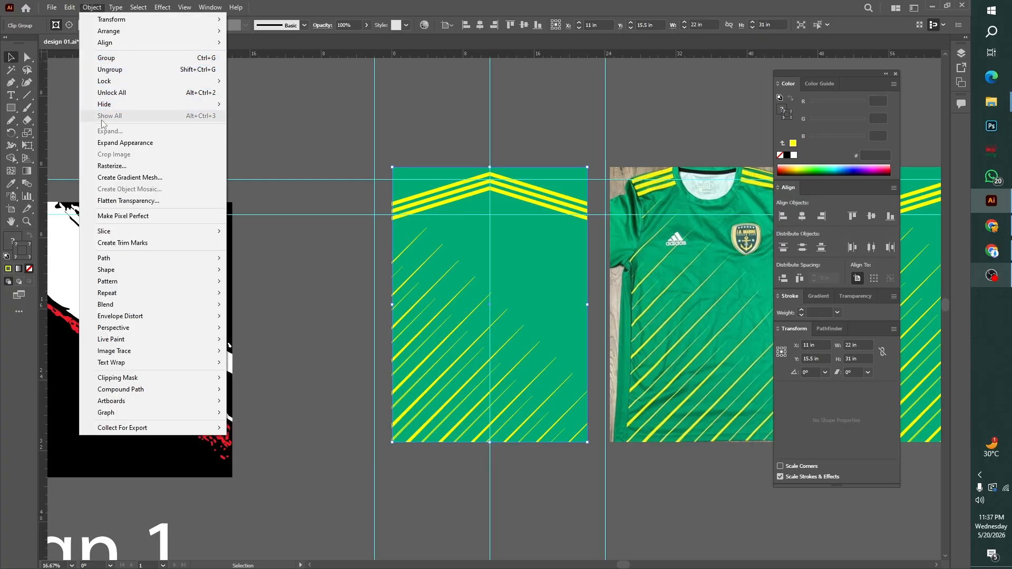
click(106, 144)
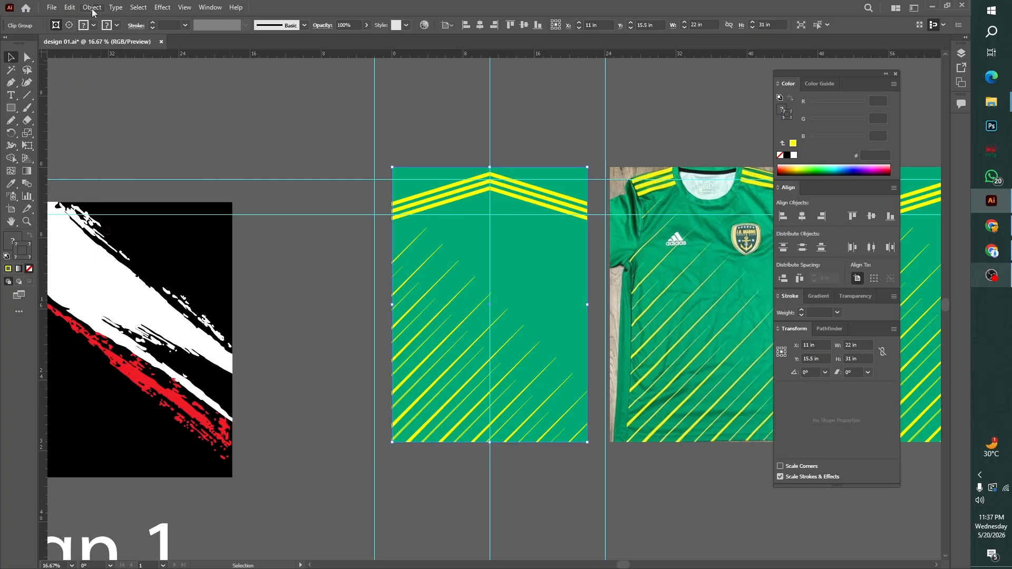
Expand the fill and stroke of the artboard's clipped artwork into plain shapes, and deselect it
click(93, 7)
click(113, 132)
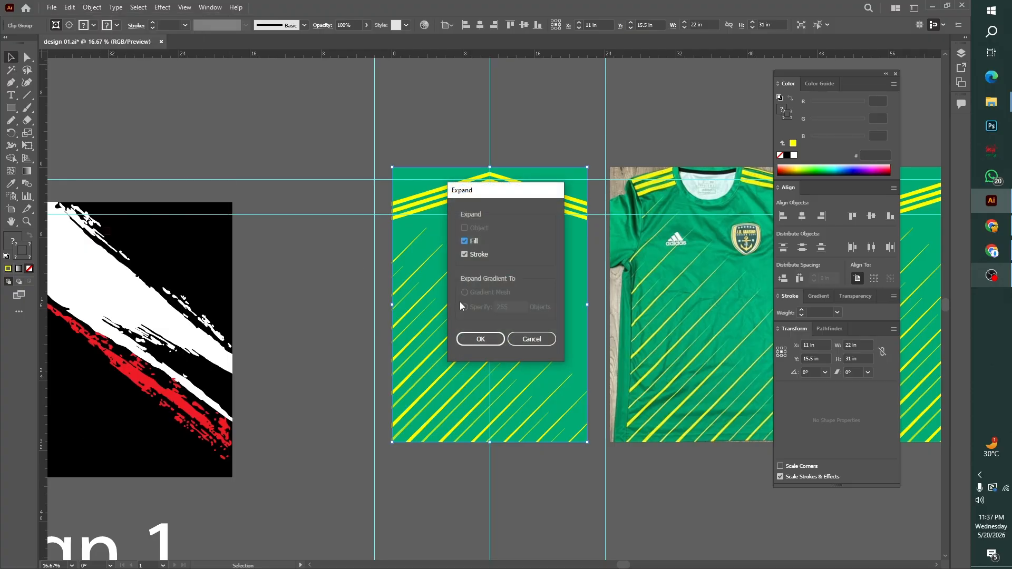
click(481, 339)
click(90, 9)
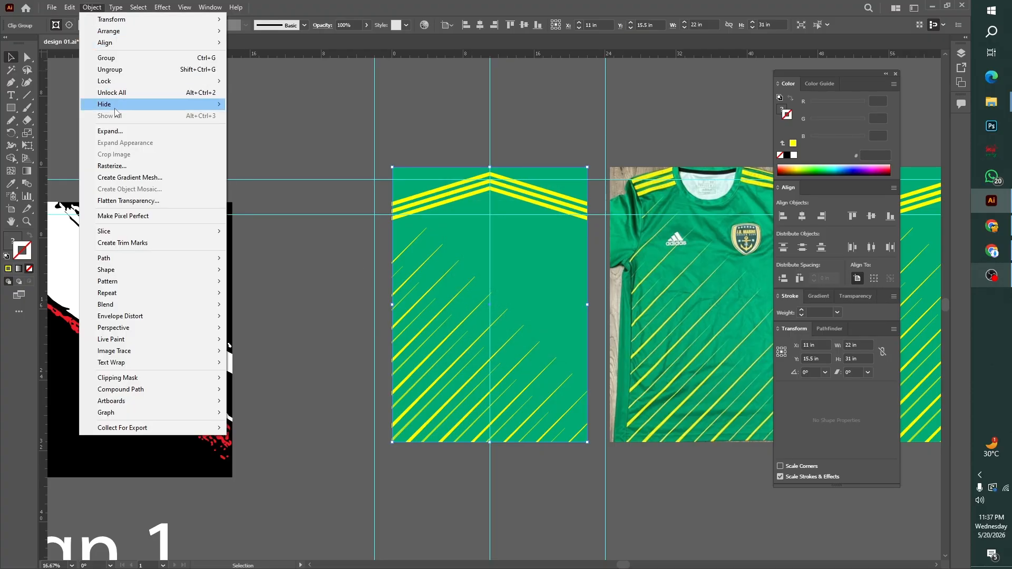
click(107, 134)
click(254, 169)
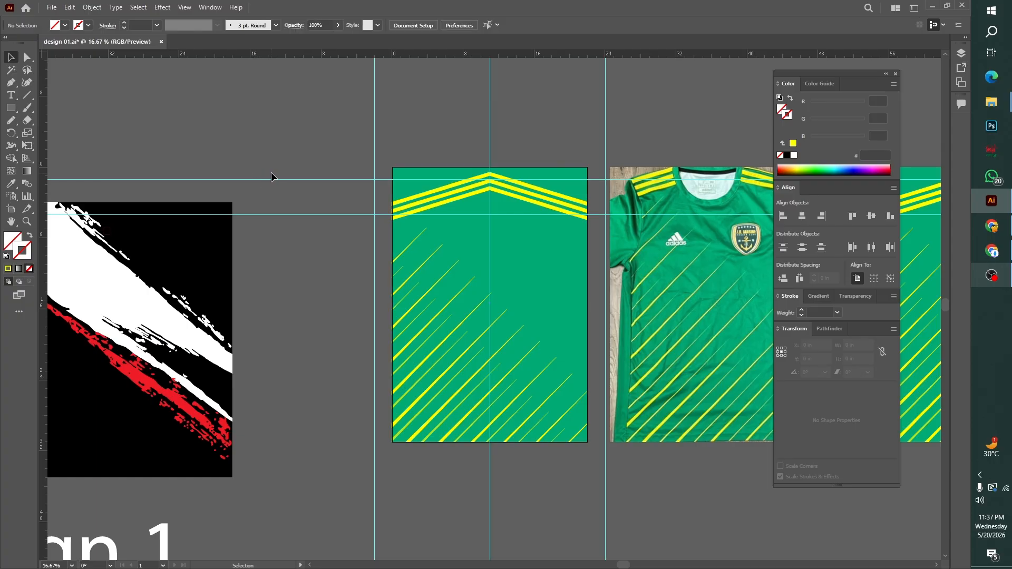
click(454, 203)
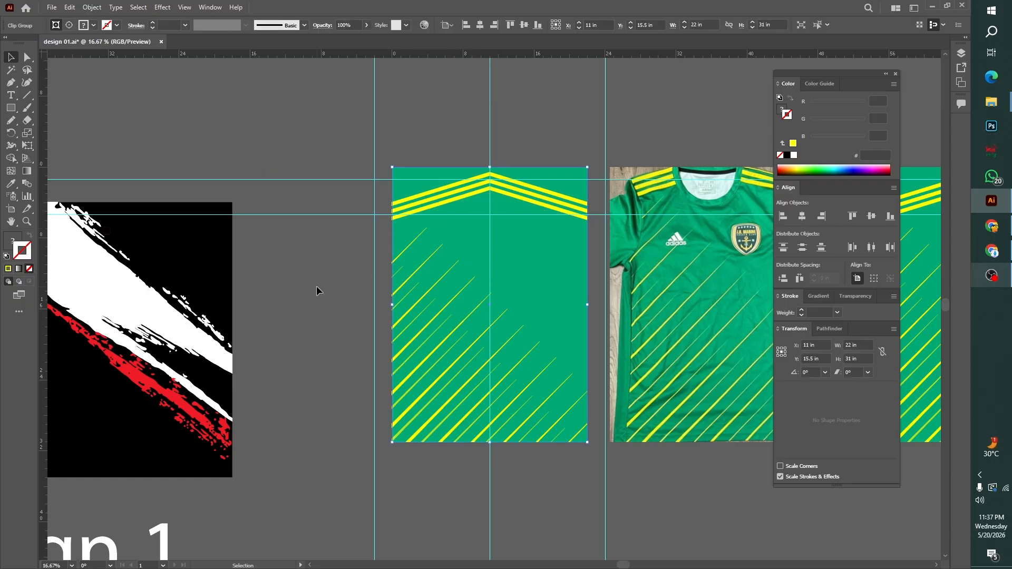
click(317, 287)
Move the expanded artwork off the artboard into the empty area below the reference photo, with a duplicate placed beside it
key(ctrl+minus)
key(ctrl+minus)
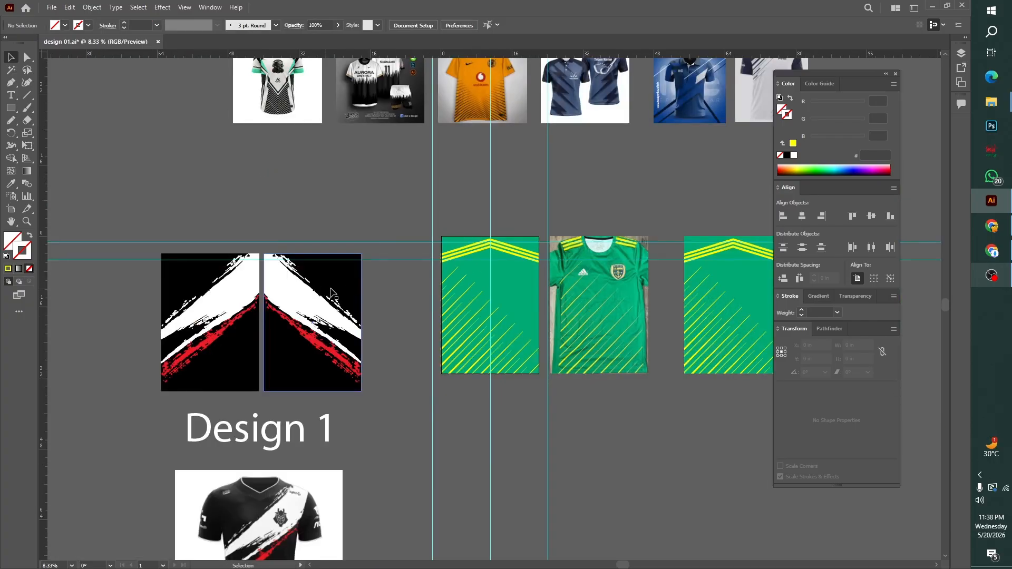
key(ctrl+minus)
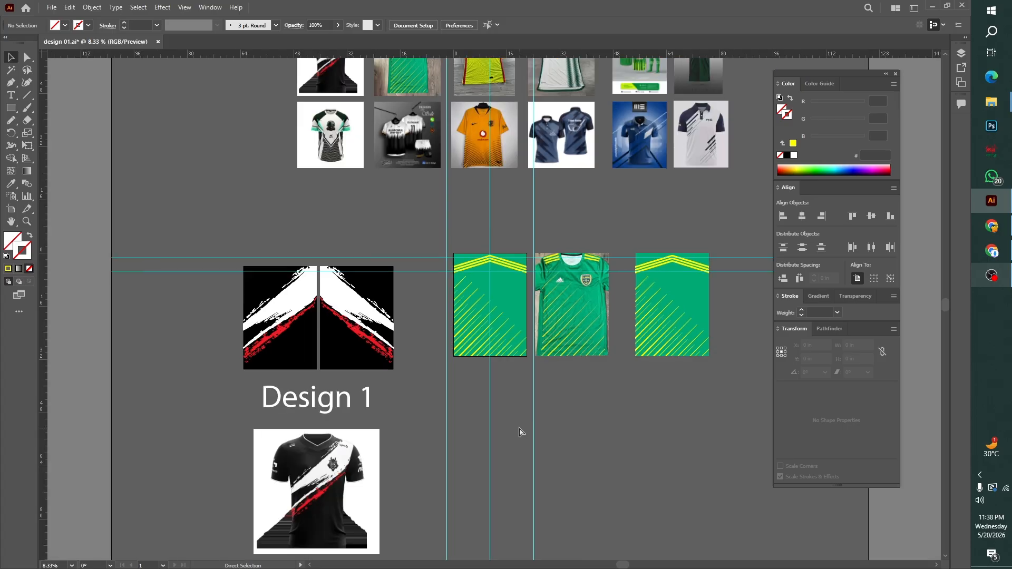
click(470, 313)
scroll(598, 448, down, 3)
scroll(597, 447, right, 1)
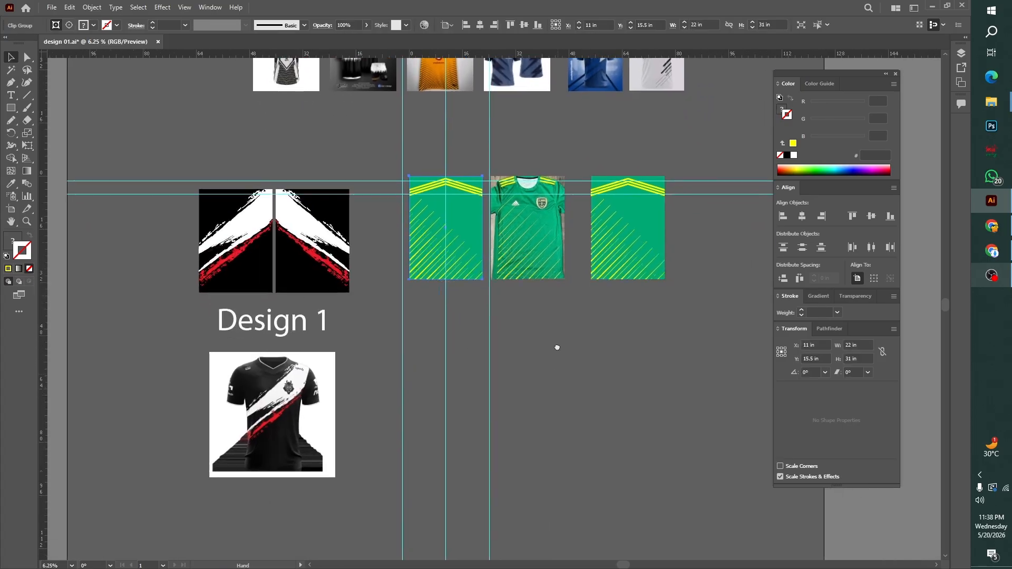
drag(490, 239, 610, 377)
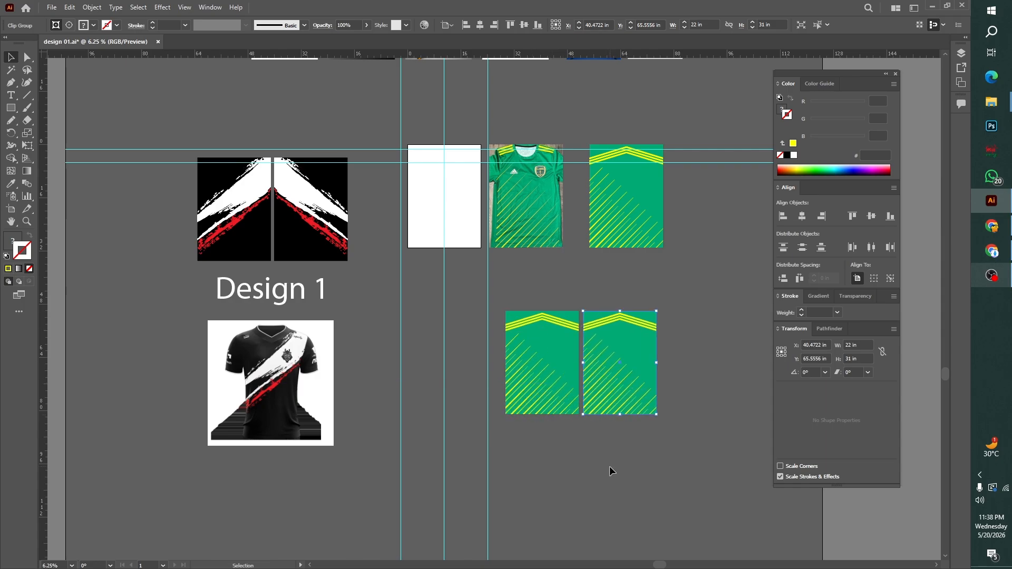
Copy the "Design 1" label and place it centred below the pair of green jersey panels
click(609, 466)
drag(328, 295, 628, 440)
click(622, 491)
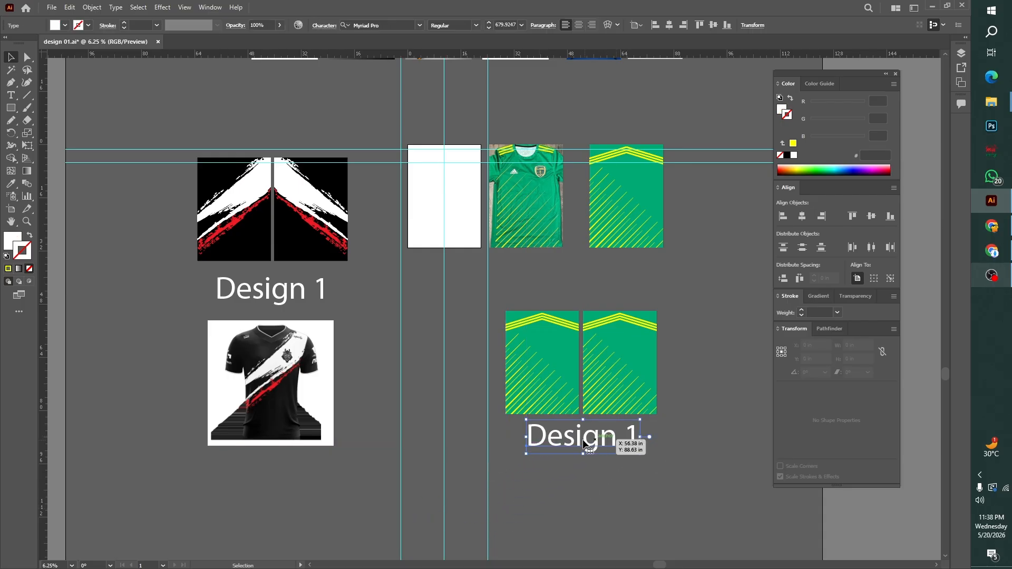
Change the label under the green jersey panels to "DESAIGN 2" and recentre it below the pair
triple_click(627, 438)
text(DESA)
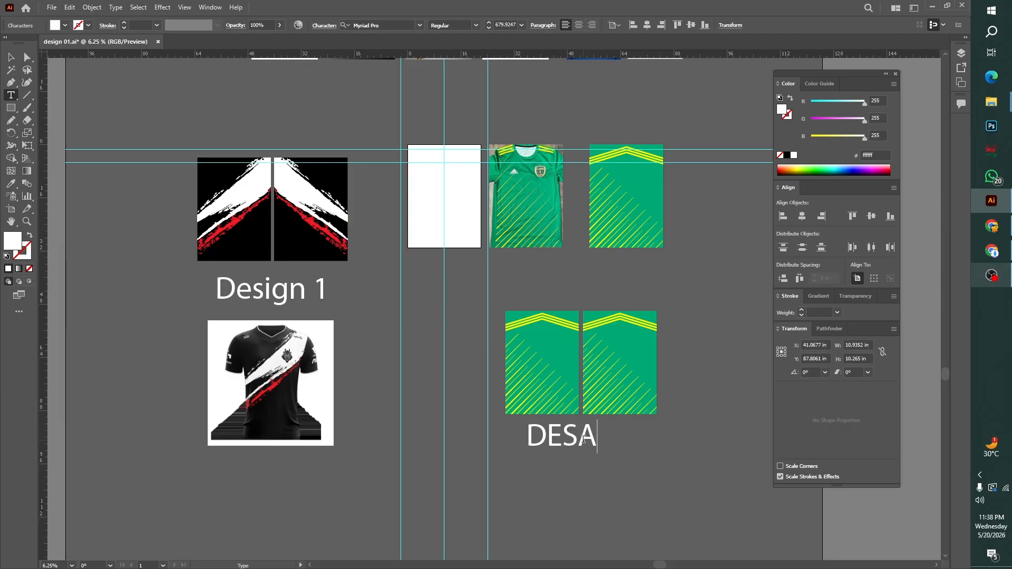
text(IGN 2)
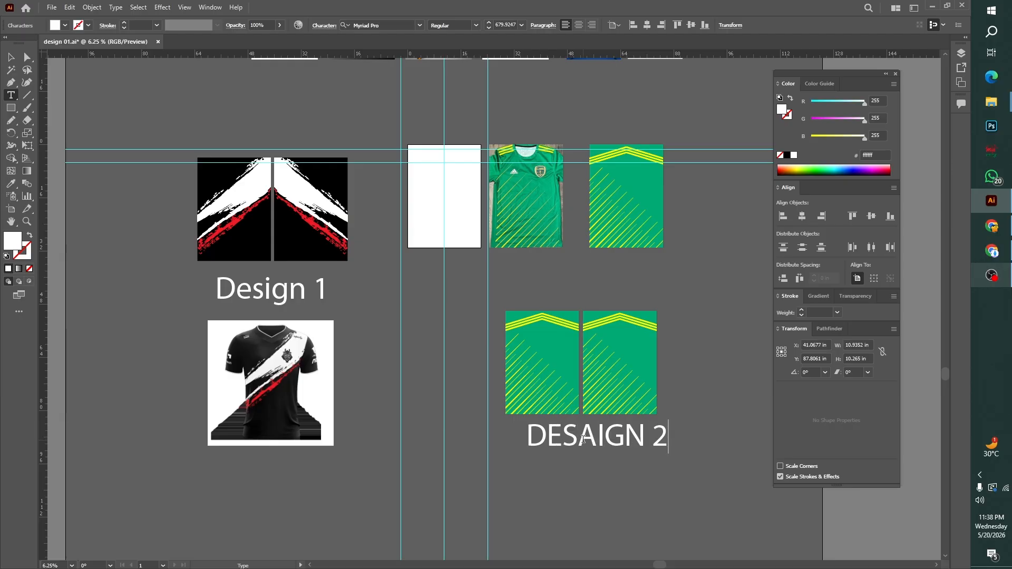
key(Escape)
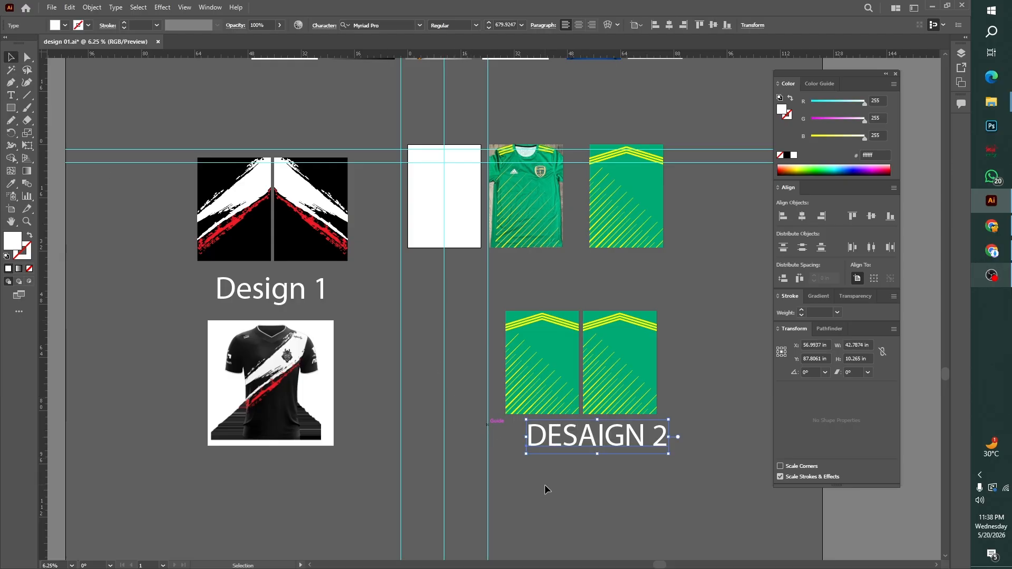
drag(618, 451, 602, 461)
right_click(625, 358)
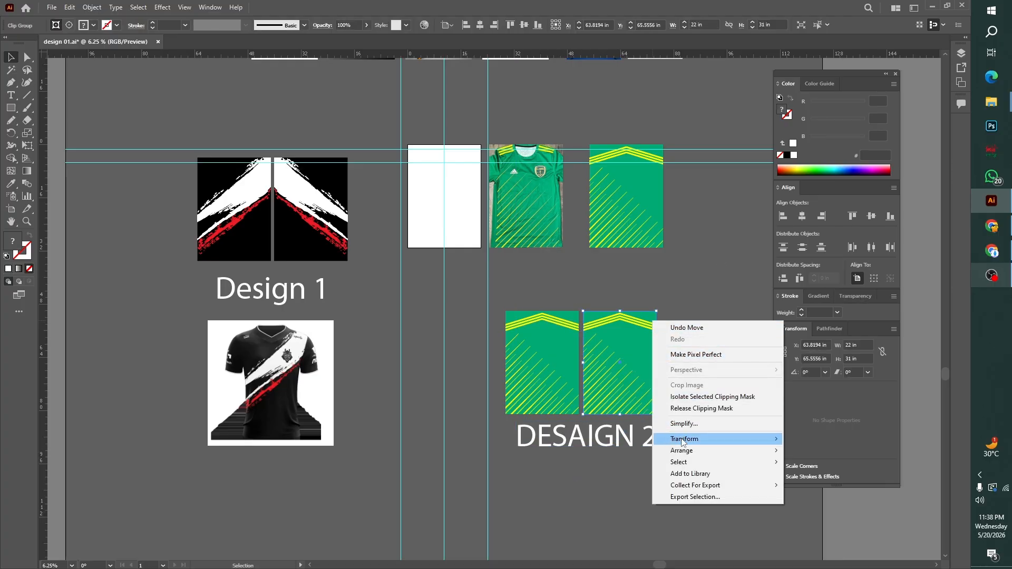
mouse_move(683, 442)
click(838, 486)
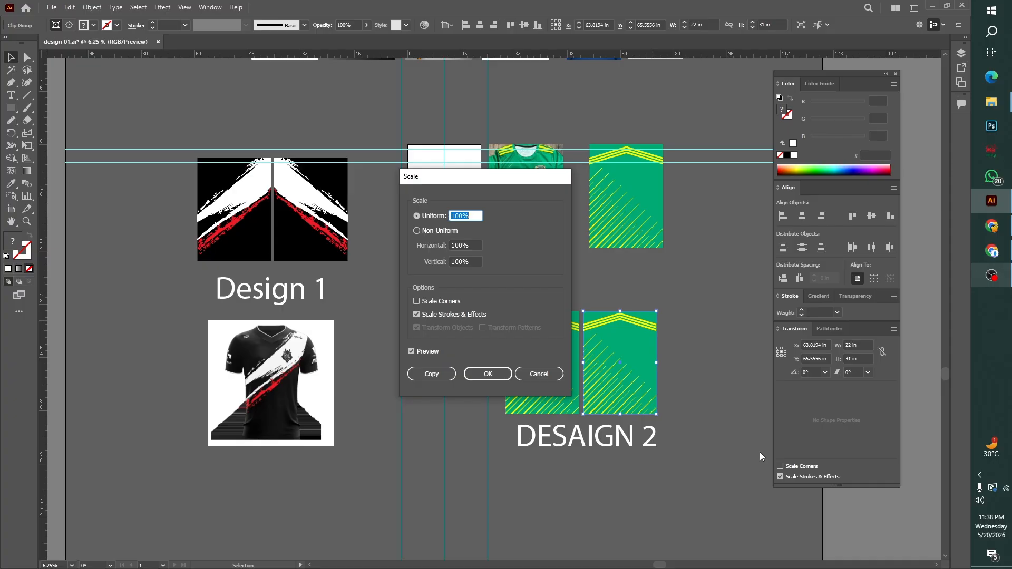
click(483, 374)
Reflect the right green jersey panel across the vertical axis so its diagonal stripes mirror the left panel, and deselect it
right_click(613, 349)
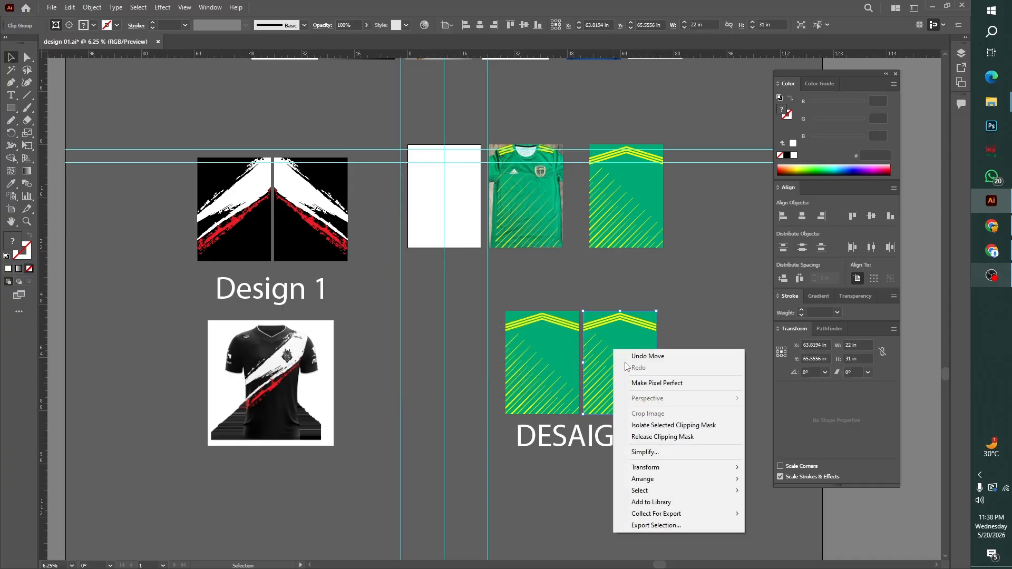
mouse_move(640, 465)
click(759, 504)
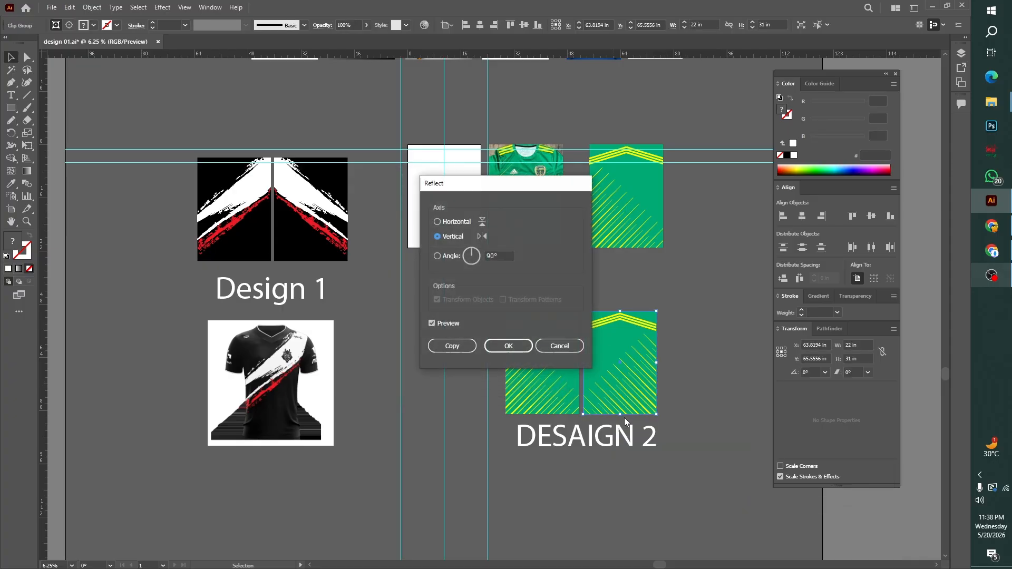
click(508, 347)
click(737, 406)
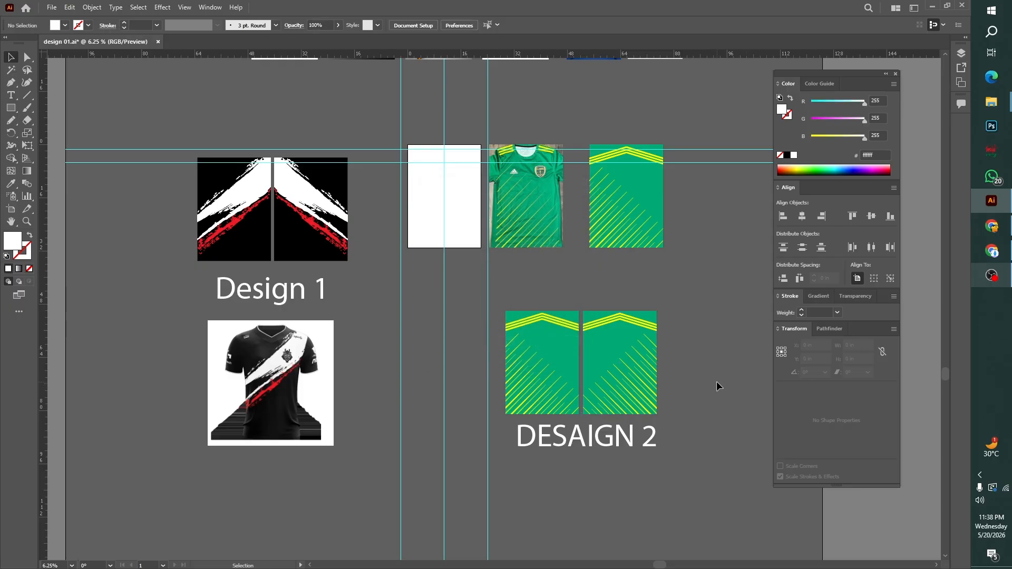
Directly select the uppermost yellow chevron stripe inside the mirrored right green panel
key(ctrl+plus)
key(ctrl+plus)
key(ctrl+plus)
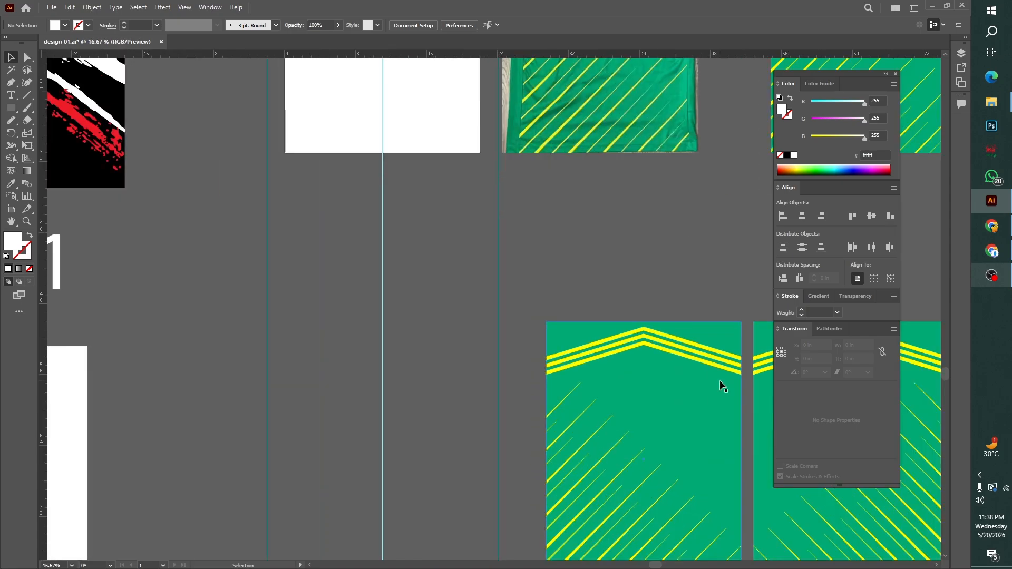
key(space)
drag(655, 413, 489, 298)
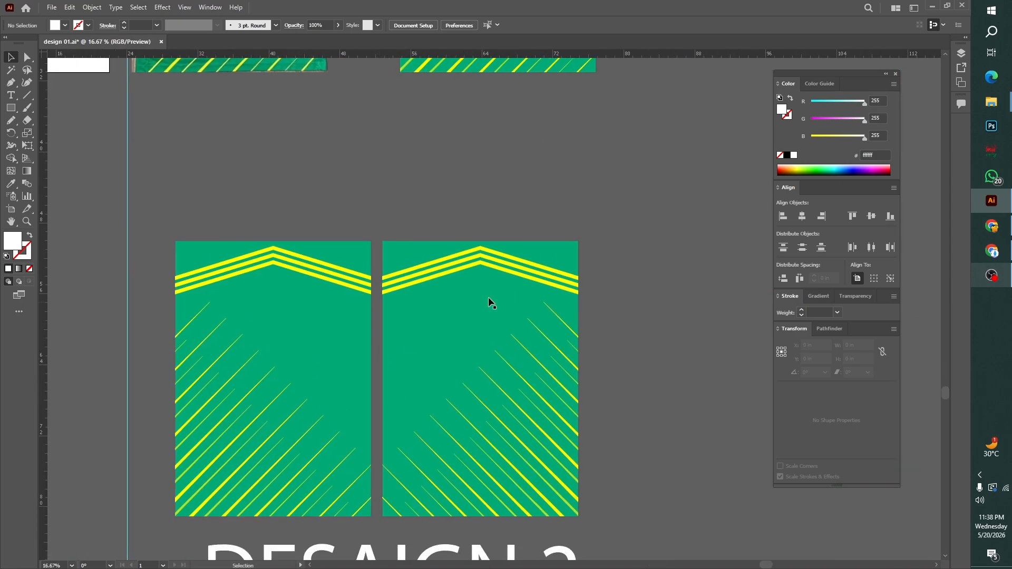
click(27, 57)
click(495, 254)
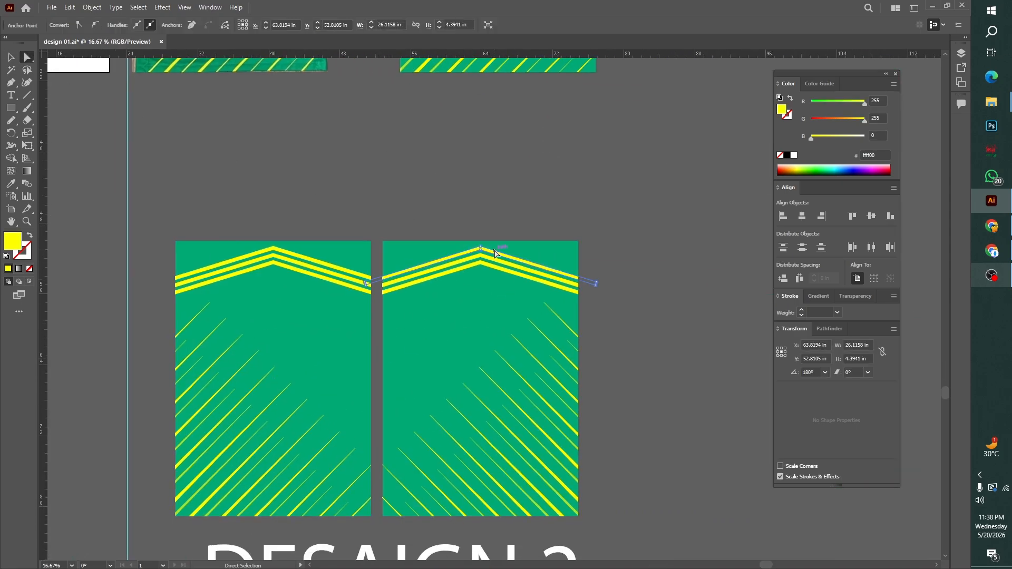